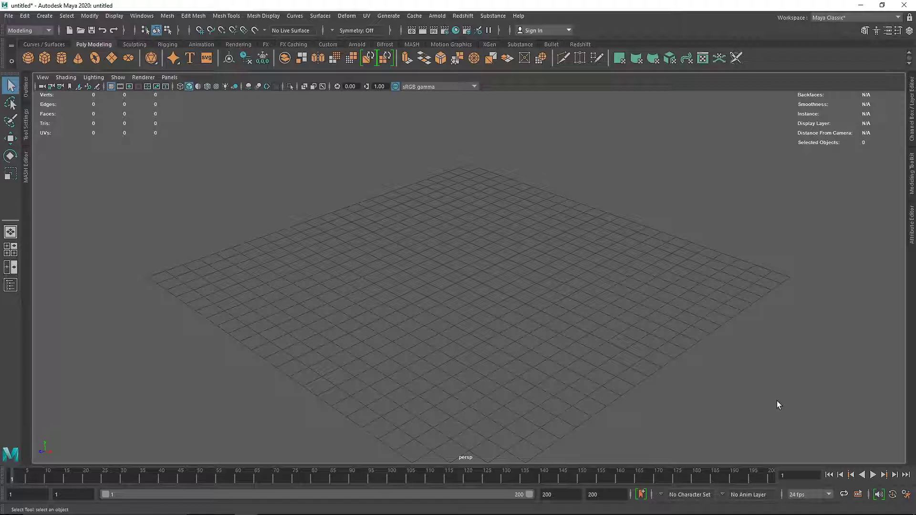
Switch to the FX menu set and look over its nCloth, nConstraint and legacy rigid body commands
{"action": "left_click", "coordinate": [29, 30]}
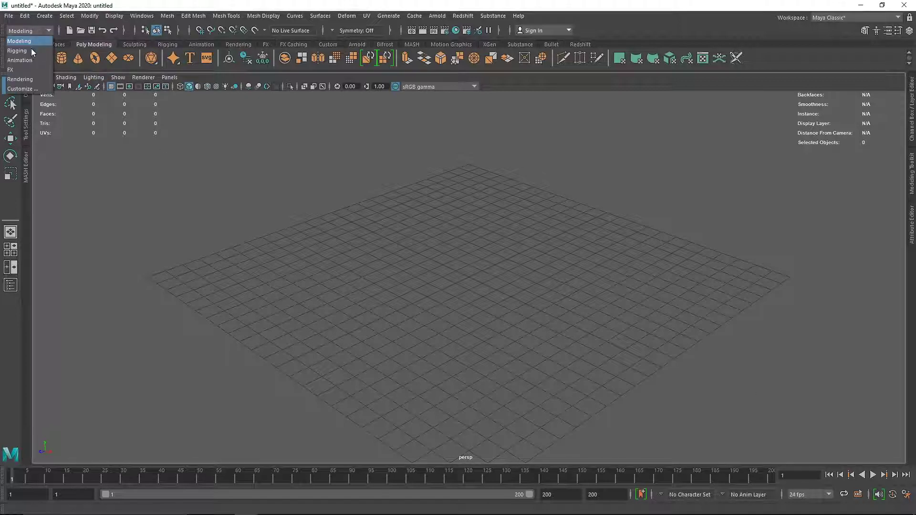
{"action": "left_click", "coordinate": [29, 70]}
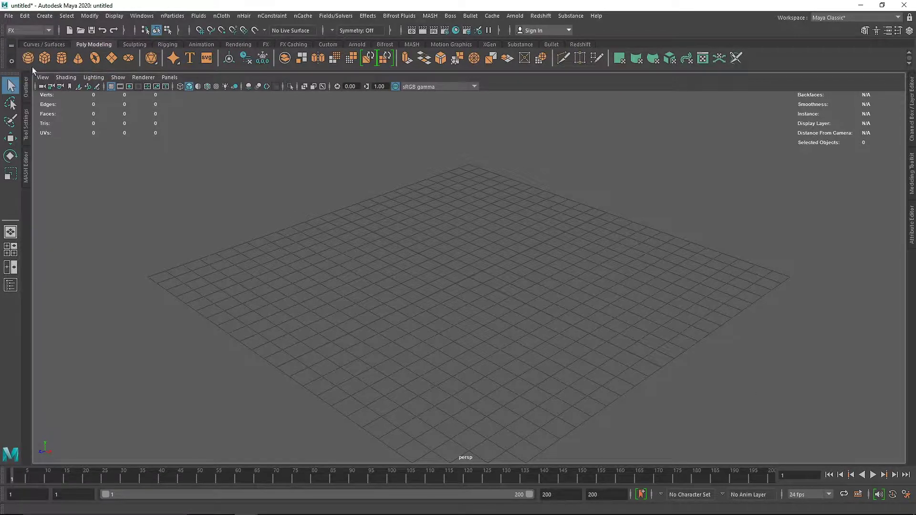
{"action": "left_click", "coordinate": [325, 16]}
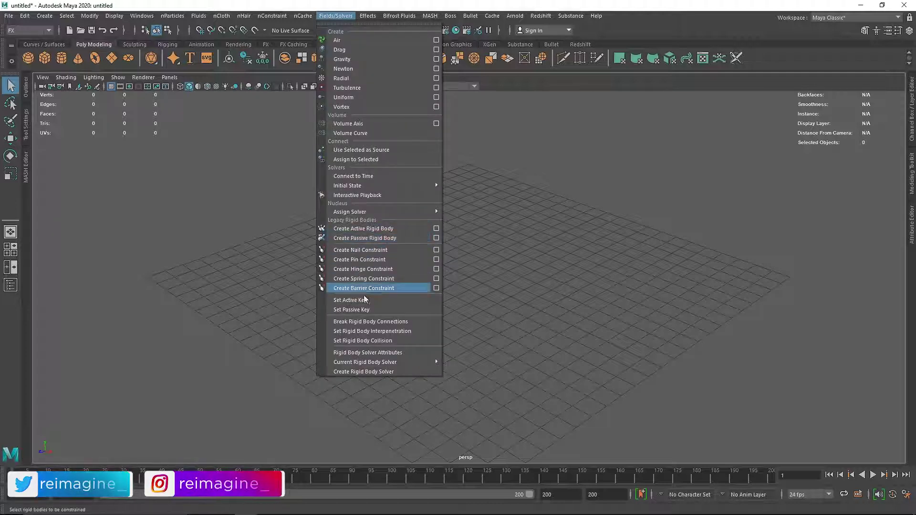
{"action": "mouse_move", "coordinate": [268, 17]}
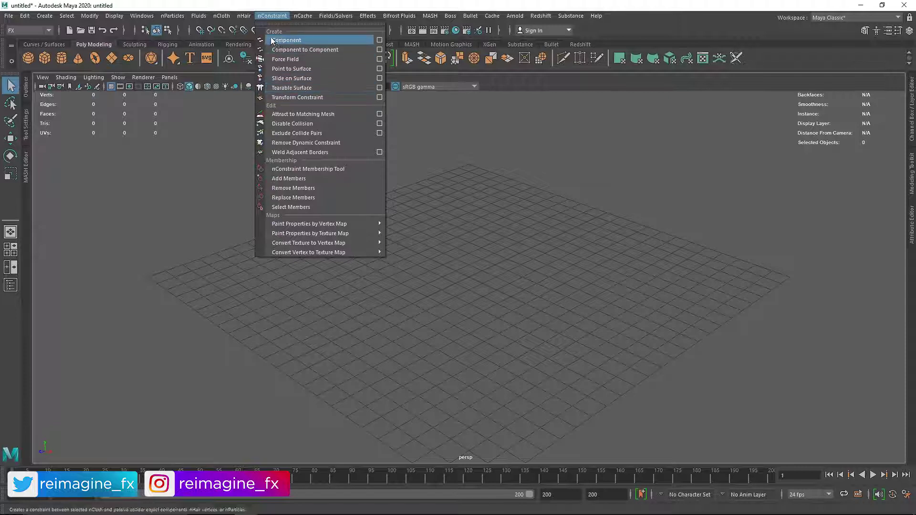
{"action": "mouse_move", "coordinate": [221, 17]}
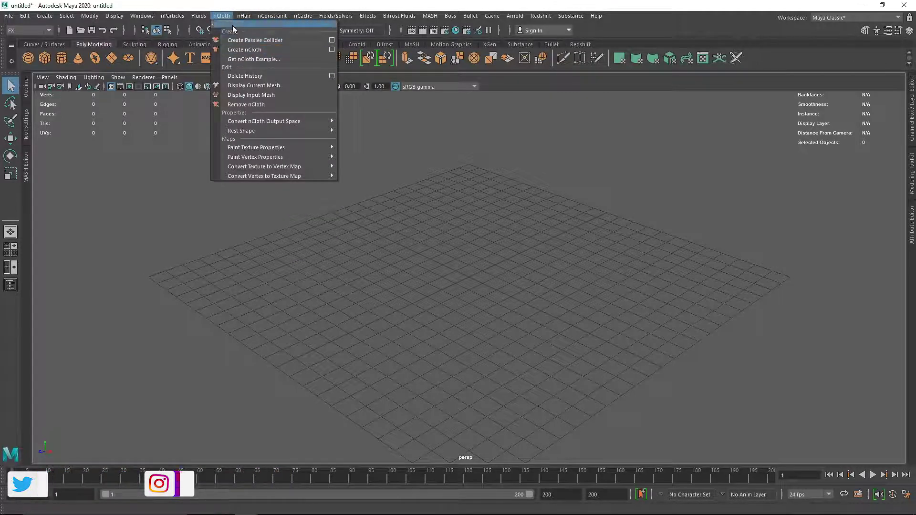
{"action": "left_click", "coordinate": [258, 17]}
{"action": "left_click", "coordinate": [269, 18]}
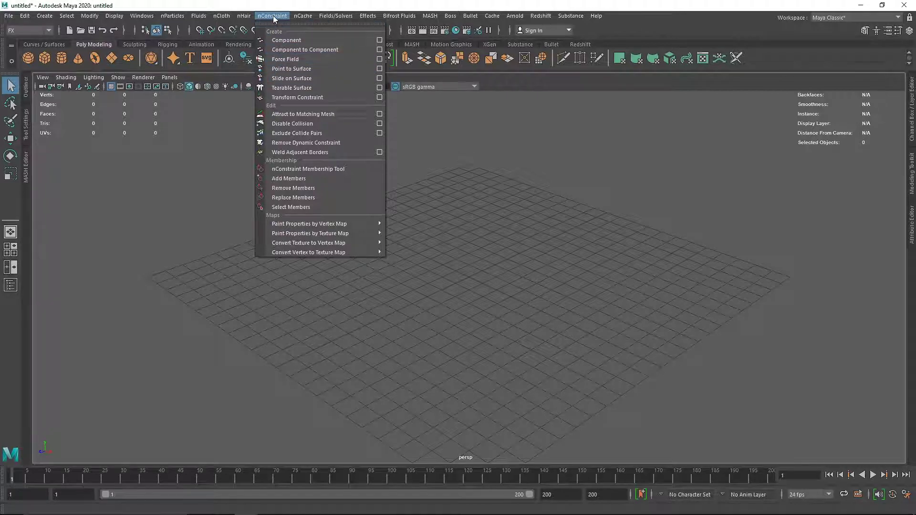
{"action": "left_click", "coordinate": [274, 19]}
{"action": "left_click", "coordinate": [336, 16]}
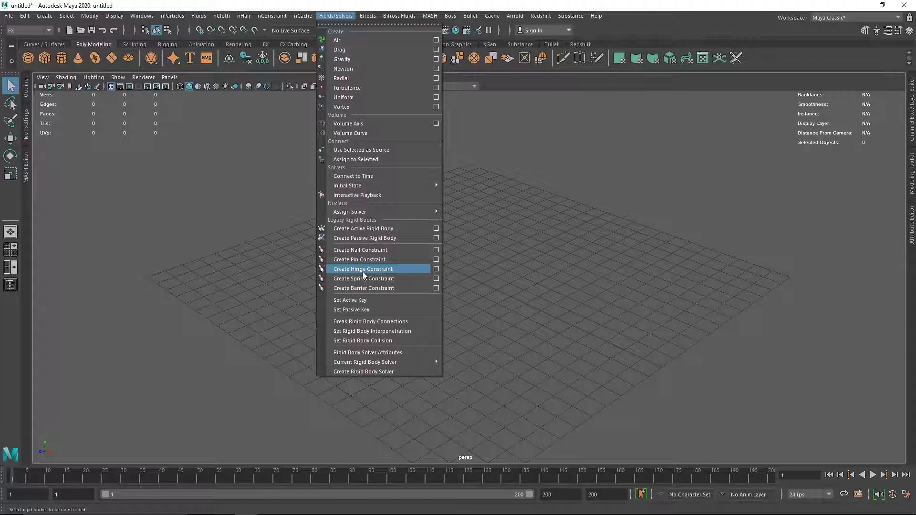
{"action": "left_click", "coordinate": [176, 228]}
Create a polygon sphere and raise it about 3.3 units above the grid
{"action": "left_click", "coordinate": [29, 58]}
{"action": "left_click_drag", "start_coordinate": [458, 337], "coordinate": [479, 276], "text": "alt"}
{"action": "key", "text": "w"}
{"action": "left_click_drag", "start_coordinate": [469, 236], "coordinate": [469, 176]}
{"action": "left_click_drag", "start_coordinate": [497, 244], "coordinate": [457, 269], "text": "alt"}
{"action": "mouse_move", "coordinate": [513, 225]}
{"action": "left_mouse_down"}
{"action": "mouse_move", "coordinate": [483, 221]}
{"action": "mouse_move", "coordinate": [514, 225]}
{"action": "left_mouse_up"}
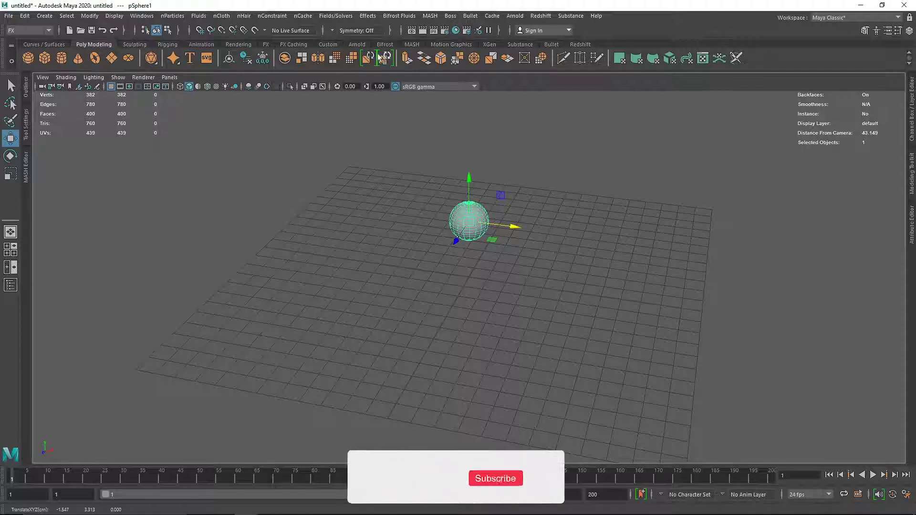
Create a nail constraint on the sphere
{"action": "left_click", "coordinate": [336, 16]}
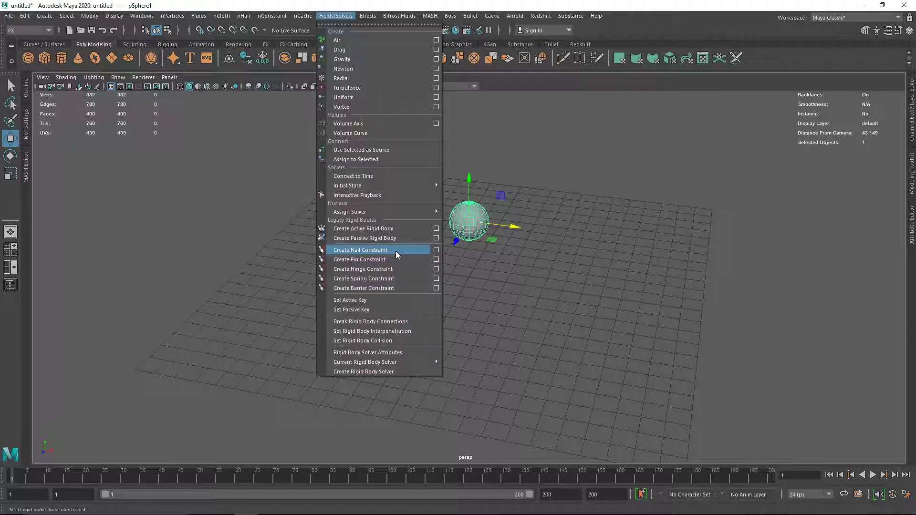
{"action": "left_click", "coordinate": [396, 251]}
{"action": "right_click_drag", "start_coordinate": [515, 248], "coordinate": [531, 217], "text": "alt"}
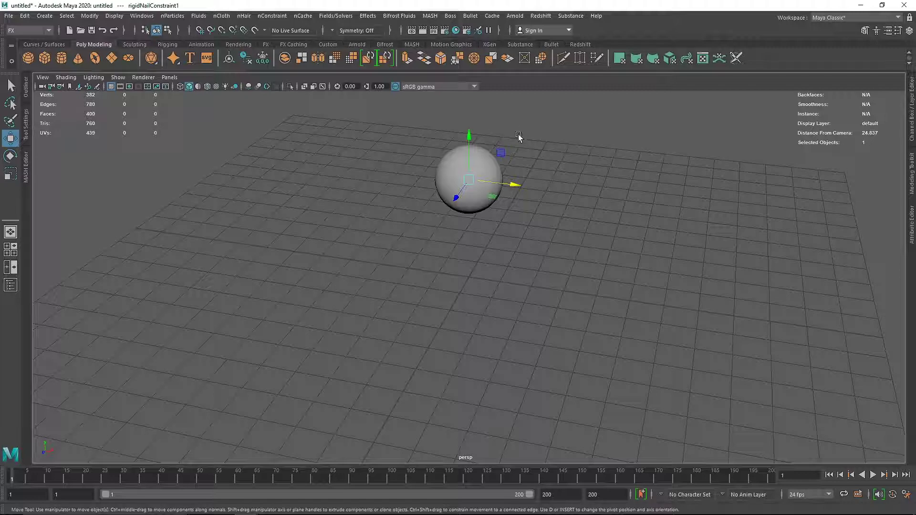
Frame the sphere in wireframe display to inspect the nail constraint at its centre
{"action": "left_click", "coordinate": [438, 170]}
{"action": "key", "text": "f"}
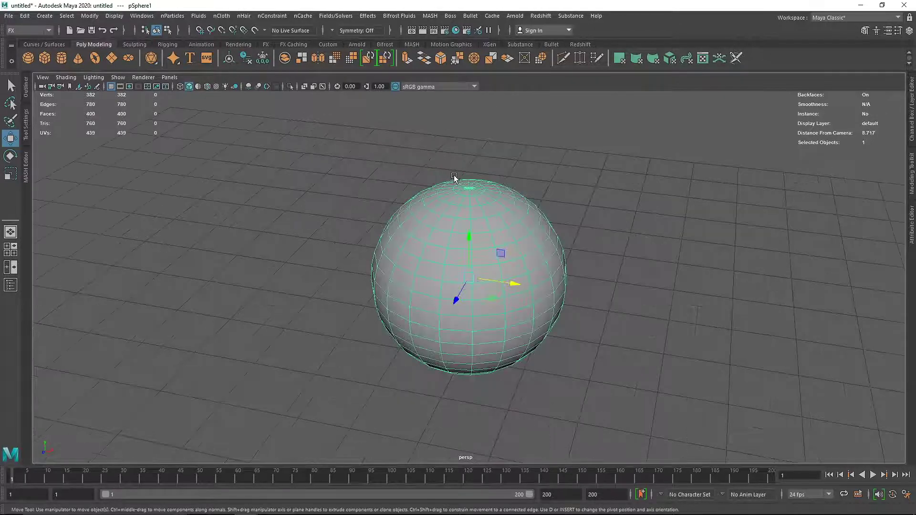
{"action": "key", "text": "4"}
{"action": "left_click", "coordinate": [550, 245]}
{"action": "scroll", "coordinate": [479, 290], "scroll_direction": "up", "scroll_amount": 5}
{"action": "scroll", "coordinate": [481, 286], "scroll_direction": "up", "scroll_amount": 1}
{"action": "left_click", "coordinate": [503, 327]}
{"action": "mouse_move", "coordinate": [503, 327]}
{"action": "left_mouse_down", "text": "alt"}
{"action": "mouse_move", "coordinate": [489, 338]}
{"action": "mouse_move", "coordinate": [519, 333]}
{"action": "left_mouse_up", "text": "alt"}
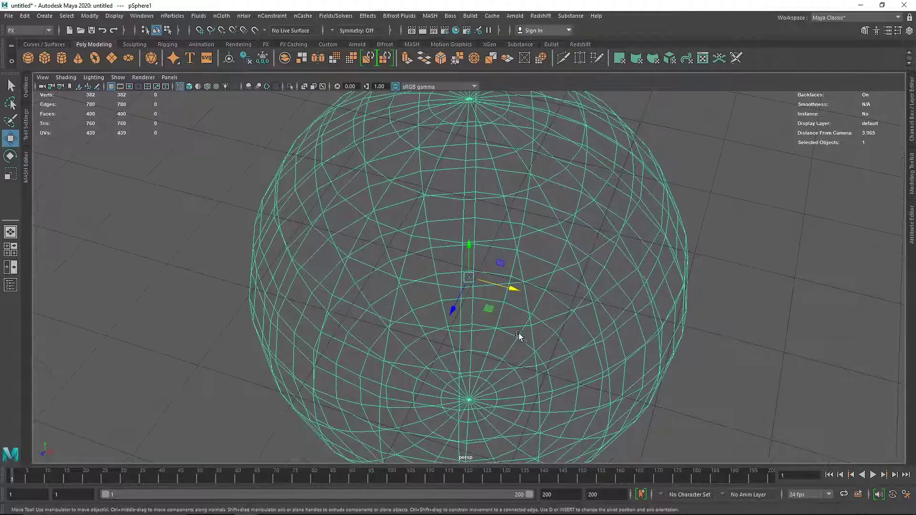
Select the nail constraint inside the sphere and raise it to a height of about 6.98 units
{"action": "scroll", "coordinate": [688, 252], "scroll_direction": "down", "scroll_amount": 4}
{"action": "left_click_drag", "start_coordinate": [658, 268], "coordinate": [538, 293], "text": "alt"}
{"action": "left_click", "coordinate": [629, 289]}
{"action": "left_click_drag", "start_coordinate": [462, 273], "coordinate": [494, 297]}
{"action": "left_click_drag", "start_coordinate": [476, 250], "coordinate": [485, 90]}
{"action": "scroll", "coordinate": [478, 186], "scroll_direction": "down", "scroll_amount": 3}
{"action": "scroll", "coordinate": [483, 140], "scroll_direction": "down", "scroll_amount": 4}
{"action": "left_click_drag", "start_coordinate": [469, 157], "coordinate": [471, 114]}
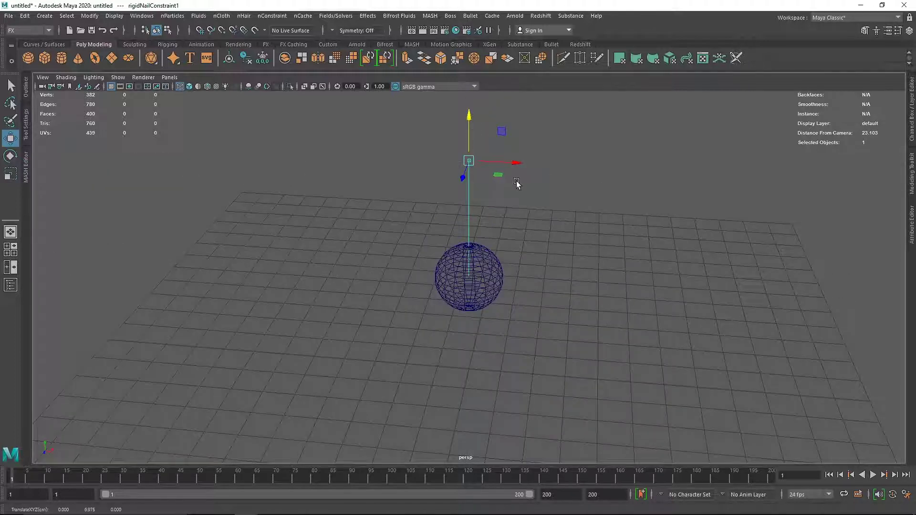
Return the viewport to shaded display and reselect the nail constraint above the sphere
{"action": "left_click", "coordinate": [545, 238]}
{"action": "key", "text": "5"}
{"action": "left_click_drag", "start_coordinate": [546, 256], "coordinate": [477, 251], "text": "alt"}
{"action": "mouse_move", "coordinate": [400, 125]}
{"action": "left_mouse_down"}
{"action": "mouse_move", "coordinate": [548, 186]}
{"action": "mouse_move", "coordinate": [544, 208]}
{"action": "mouse_move", "coordinate": [519, 214]}
{"action": "mouse_move", "coordinate": [533, 256]}
{"action": "mouse_move", "coordinate": [535, 209]}
{"action": "left_mouse_up"}
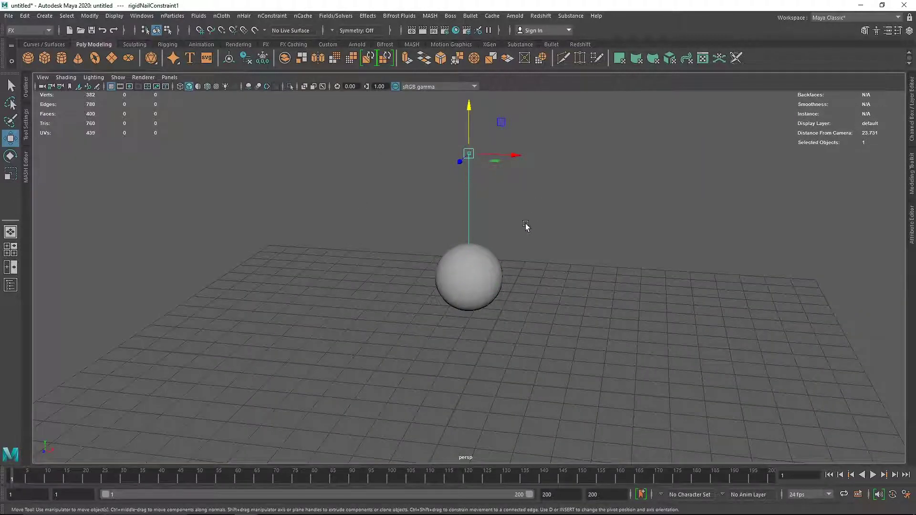
Review the attributes of the nail constraint and of the sphere's rigid body, along with the available constraint commands
{"action": "left_click", "coordinate": [913, 226]}
{"action": "left_click", "coordinate": [364, 278]}
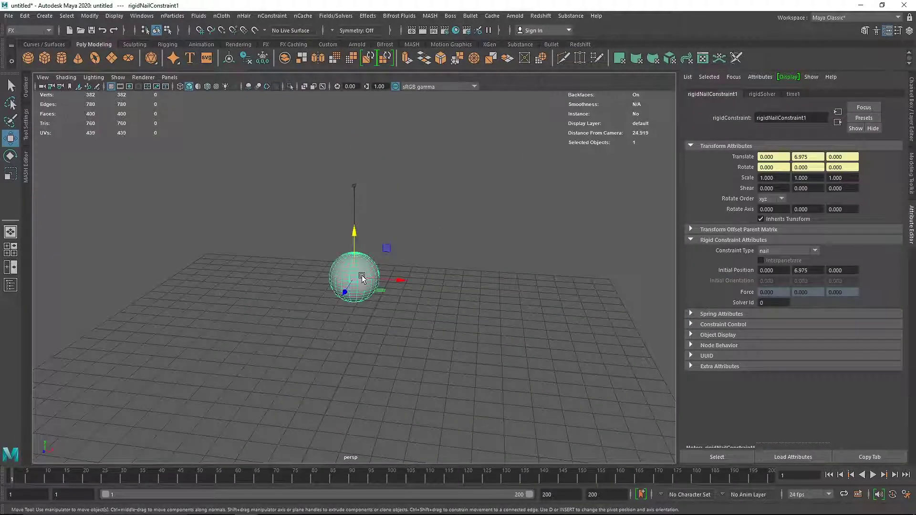
{"action": "left_click", "coordinate": [787, 95]}
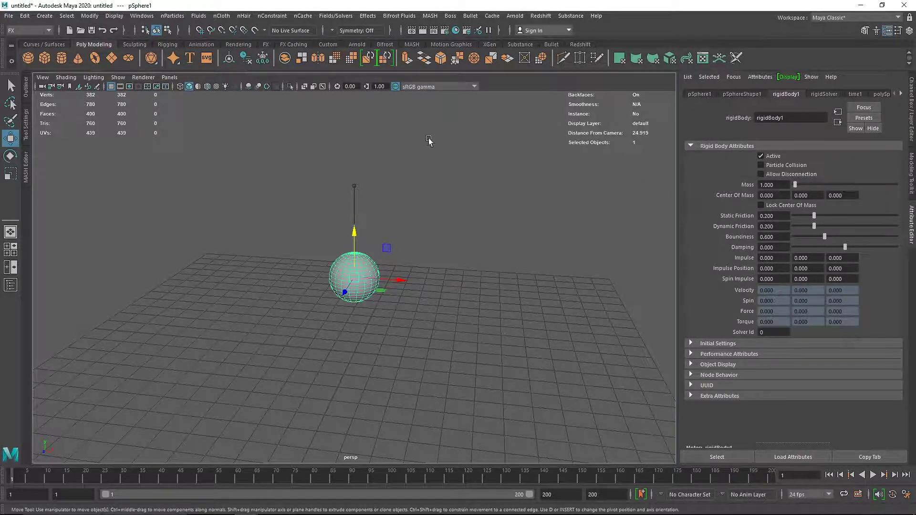
{"action": "left_click", "coordinate": [336, 15]}
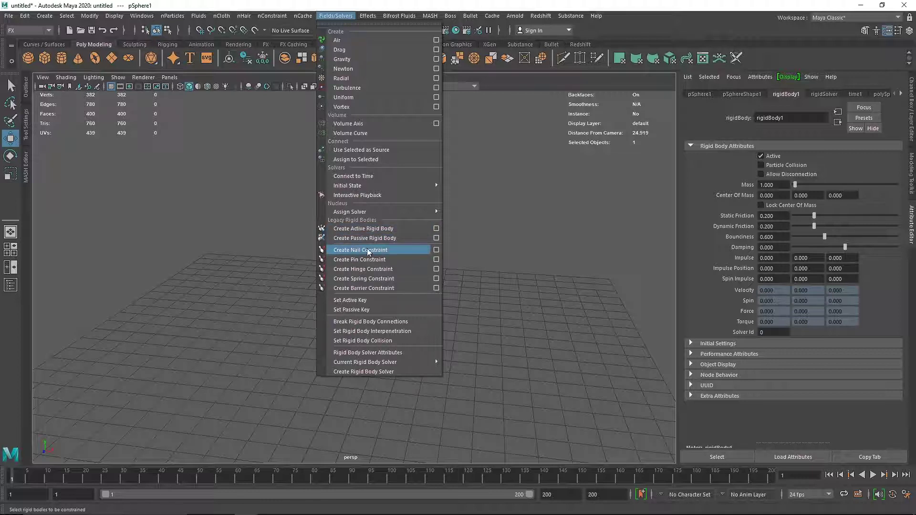
{"action": "left_click", "coordinate": [355, 250]}
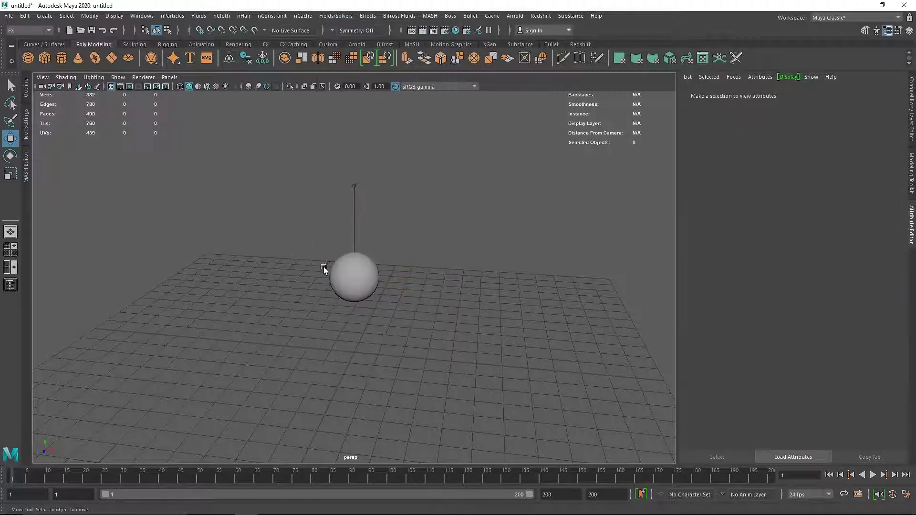
{"action": "left_click", "coordinate": [912, 223]}
Play the simulation without any field and return to the first frame
{"action": "left_click", "coordinate": [873, 475]}
{"action": "left_click", "coordinate": [873, 476]}
{"action": "left_click", "coordinate": [829, 476]}
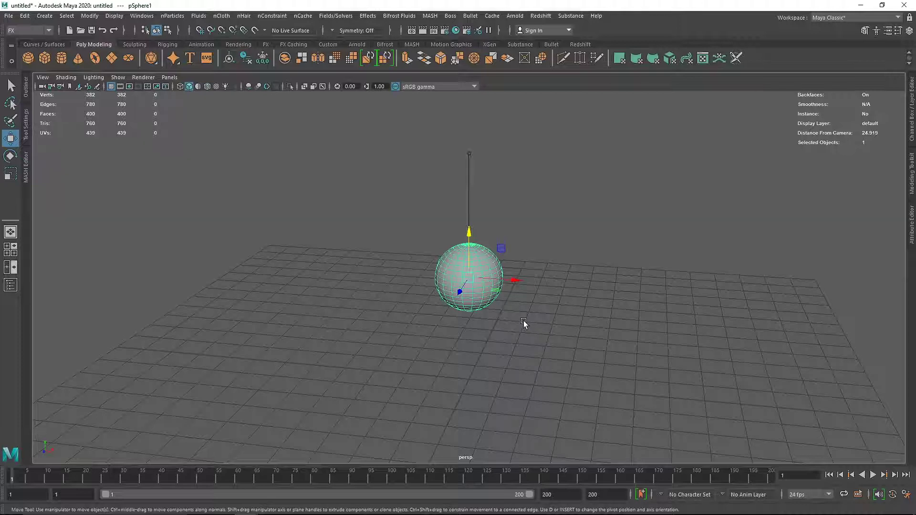
Add a gravity field to the sphere, play the simulation and return to the first frame
{"action": "left_click", "coordinate": [334, 16]}
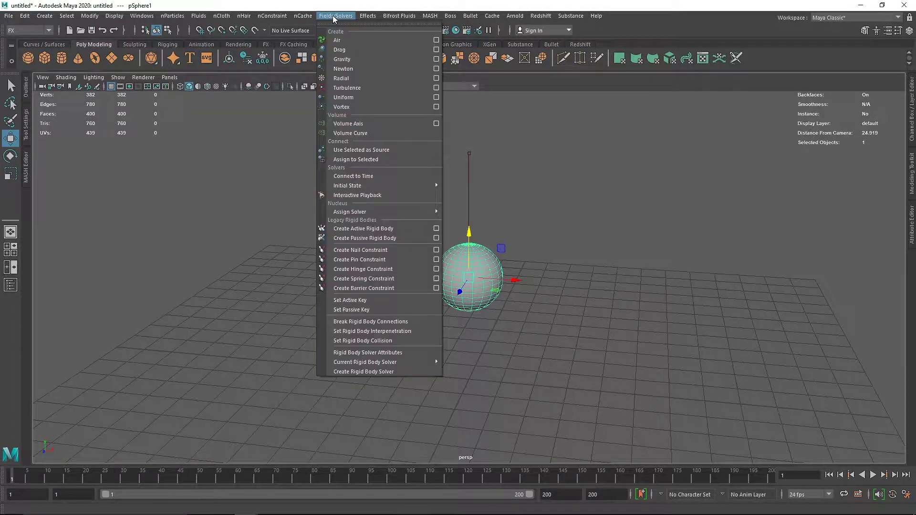
{"action": "left_click", "coordinate": [365, 59]}
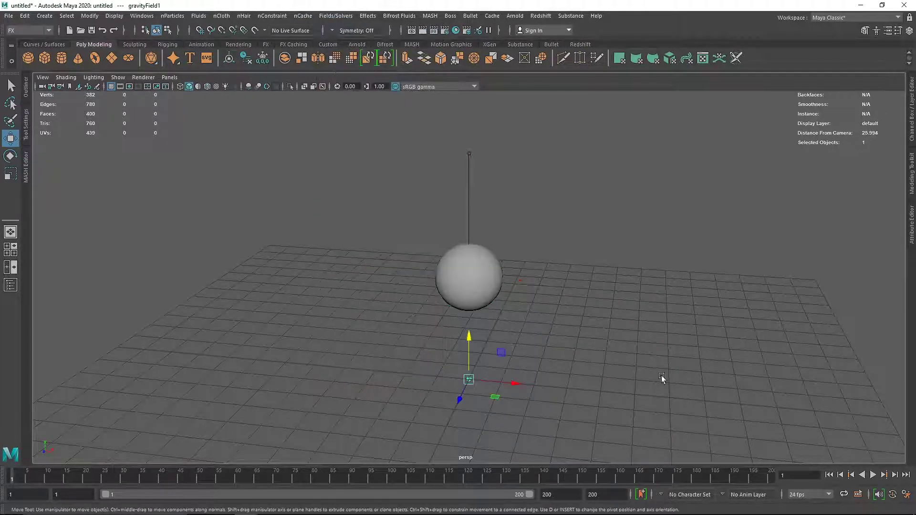
{"action": "left_click", "coordinate": [873, 476]}
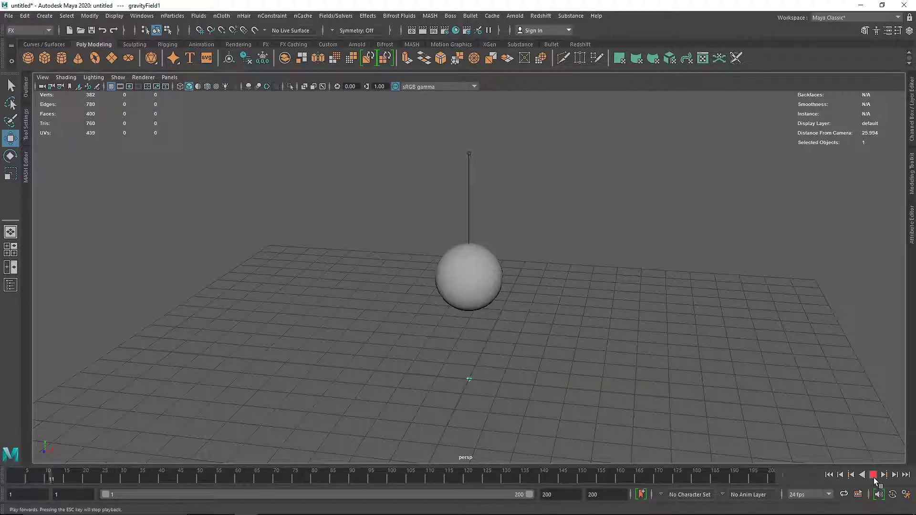
{"action": "left_click", "coordinate": [873, 475]}
{"action": "left_click", "coordinate": [829, 475]}
Offset the nail constraint sideways from the sphere and lower it to a height of about 5.15 units
{"action": "left_click", "coordinate": [469, 154]}
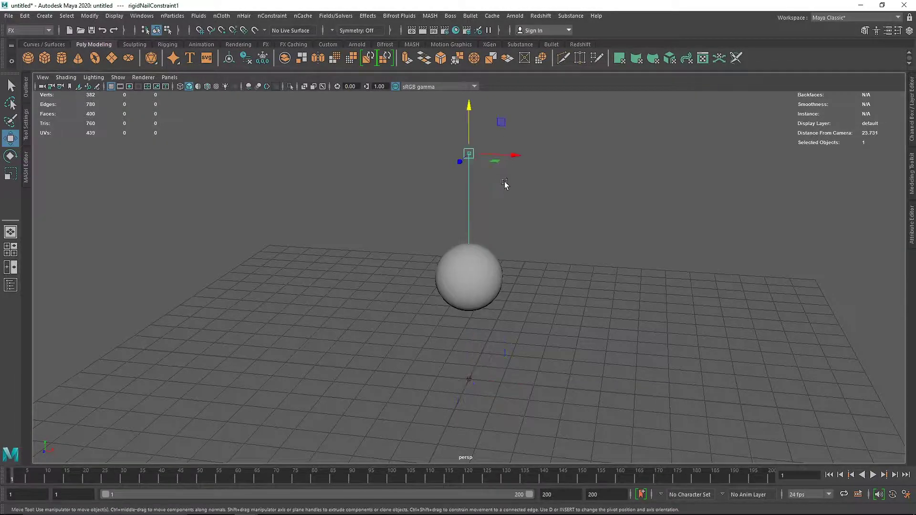
{"action": "left_click_drag", "start_coordinate": [510, 160], "coordinate": [584, 168]}
{"action": "left_click_drag", "start_coordinate": [545, 137], "coordinate": [556, 202]}
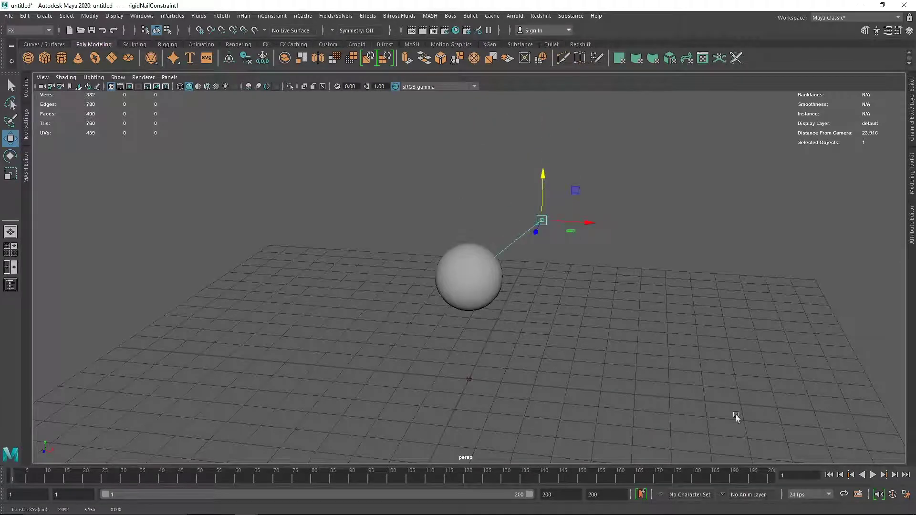
Play the simulation to examine how the sphere swings from the offset nail, stopping partway to inspect it
{"action": "left_click", "coordinate": [873, 476]}
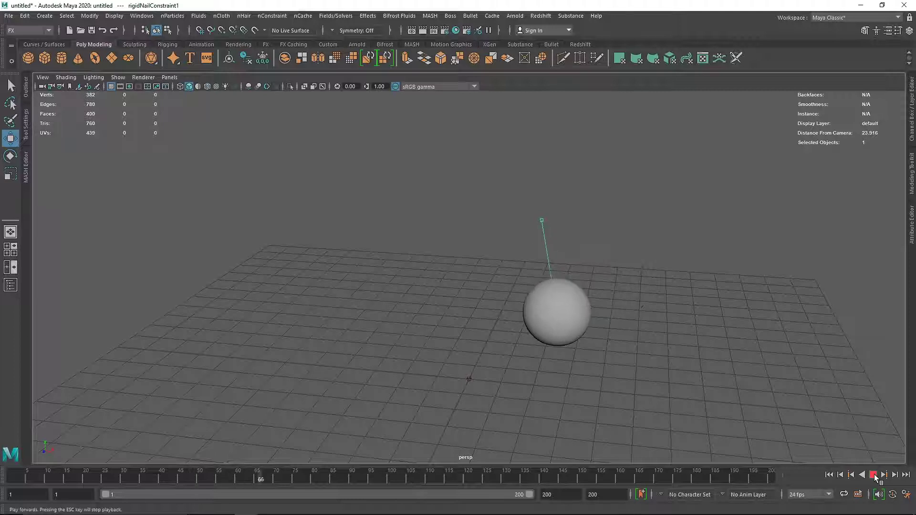
{"action": "left_click", "coordinate": [874, 476]}
{"action": "left_click_drag", "start_coordinate": [503, 189], "coordinate": [528, 216]}
{"action": "left_click_drag", "start_coordinate": [593, 245], "coordinate": [501, 174]}
{"action": "mouse_move", "coordinate": [617, 264]}
{"action": "left_mouse_down", "text": "alt"}
{"action": "mouse_move", "coordinate": [566, 258]}
{"action": "mouse_move", "coordinate": [607, 267]}
{"action": "left_mouse_up", "text": "alt"}
{"action": "left_click_drag", "start_coordinate": [568, 255], "coordinate": [558, 262], "text": "alt"}
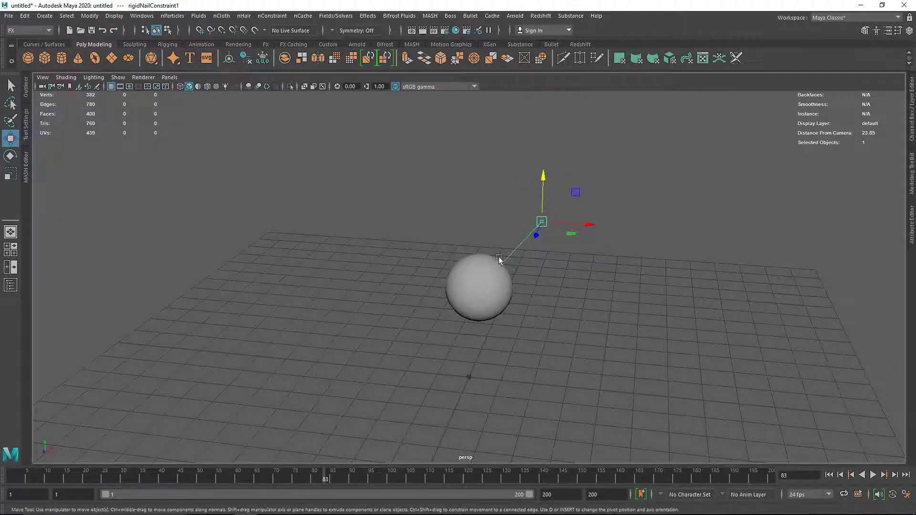
{"action": "left_click_drag", "start_coordinate": [536, 273], "coordinate": [534, 269], "text": "alt"}
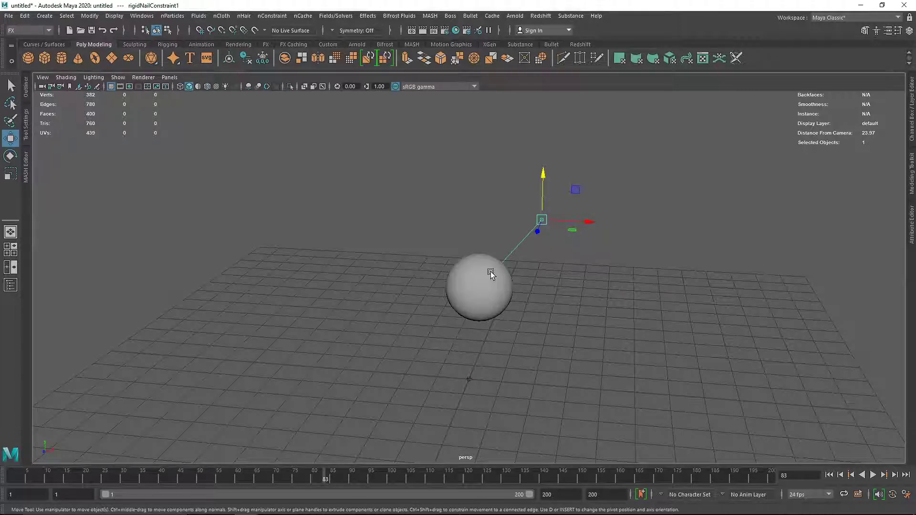
Replay the swinging sphere simulation and rewind to the first frame
{"action": "left_click", "coordinate": [874, 475]}
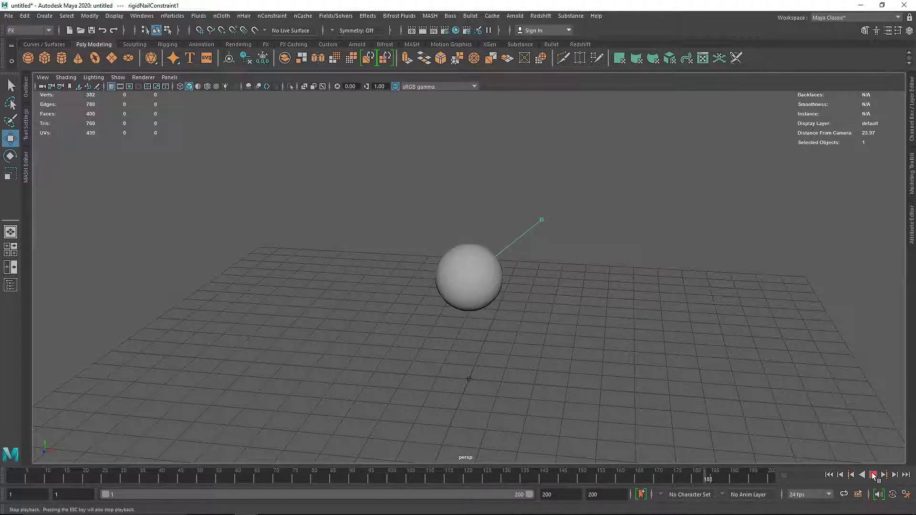
{"action": "left_click", "coordinate": [873, 475]}
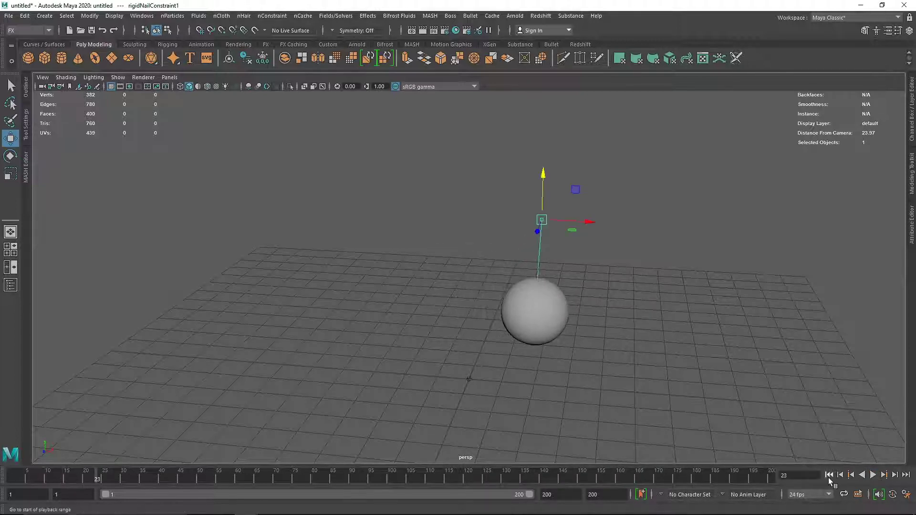
{"action": "left_click", "coordinate": [829, 474]}
Raise the nail constraint, move it to the opposite side of the sphere, and play the simulation
{"action": "left_click_drag", "start_coordinate": [538, 202], "coordinate": [536, 116]}
{"action": "left_click_drag", "start_coordinate": [579, 143], "coordinate": [348, 139]}
{"action": "left_click", "coordinate": [873, 475]}
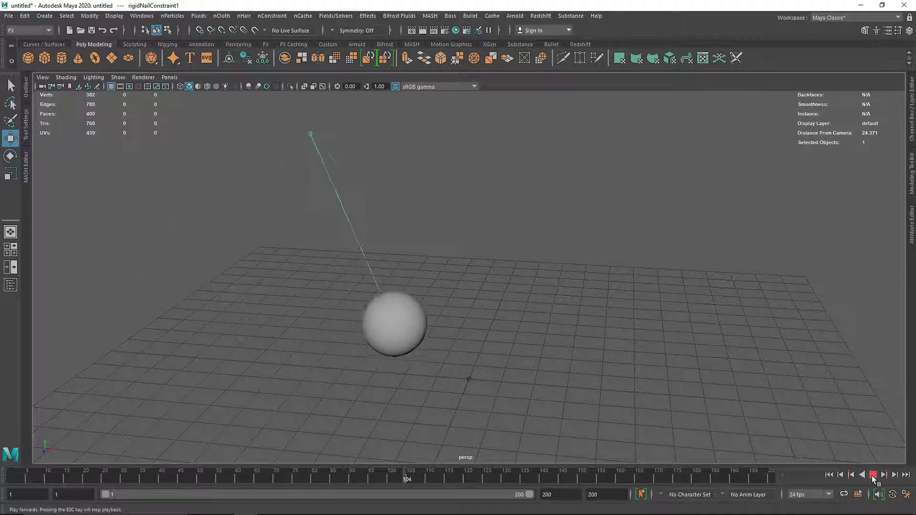
{"action": "left_click", "coordinate": [873, 475]}
{"action": "scroll", "coordinate": [437, 276], "scroll_direction": "down", "scroll_amount": 2}
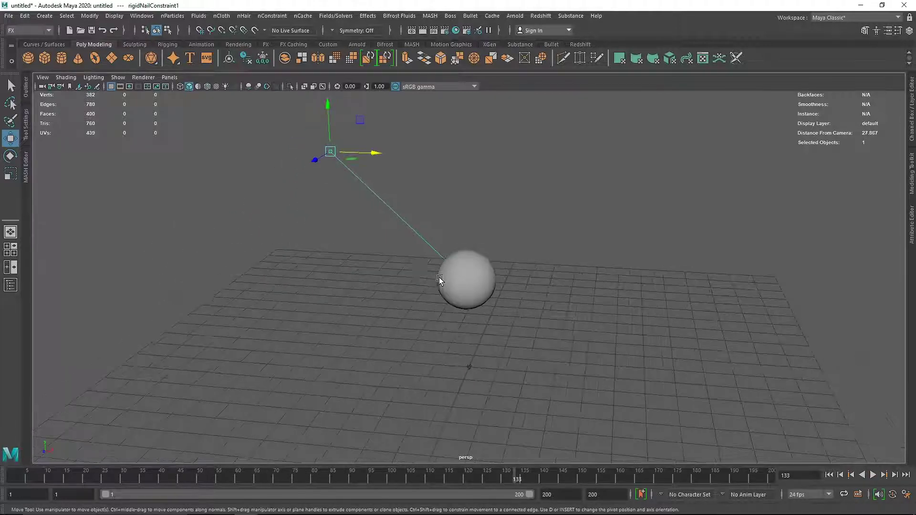
Open the nail constraint's options, move the window clear of the sphere, and reset the settings
{"action": "left_click", "coordinate": [336, 16]}
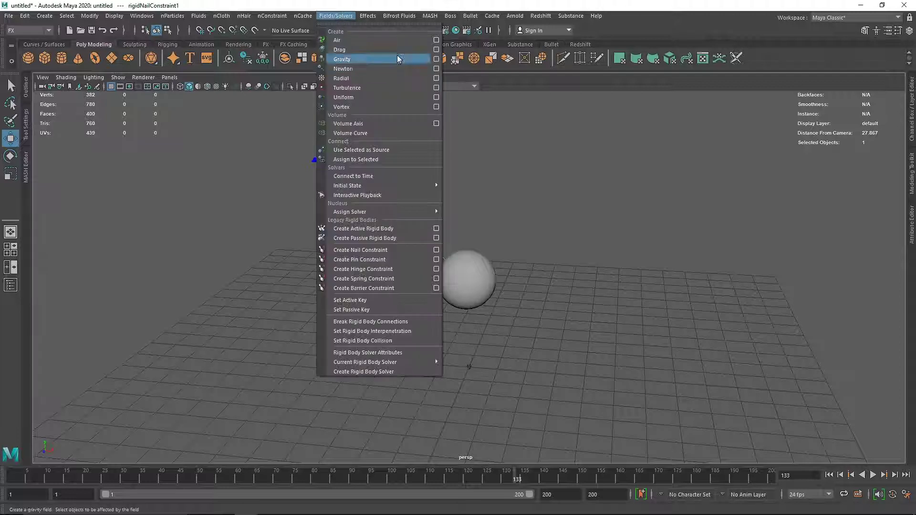
{"action": "left_click", "coordinate": [437, 250]}
{"action": "left_click_drag", "start_coordinate": [528, 143], "coordinate": [595, 120]}
{"action": "left_click", "coordinate": [528, 136]}
{"action": "left_click", "coordinate": [549, 154]}
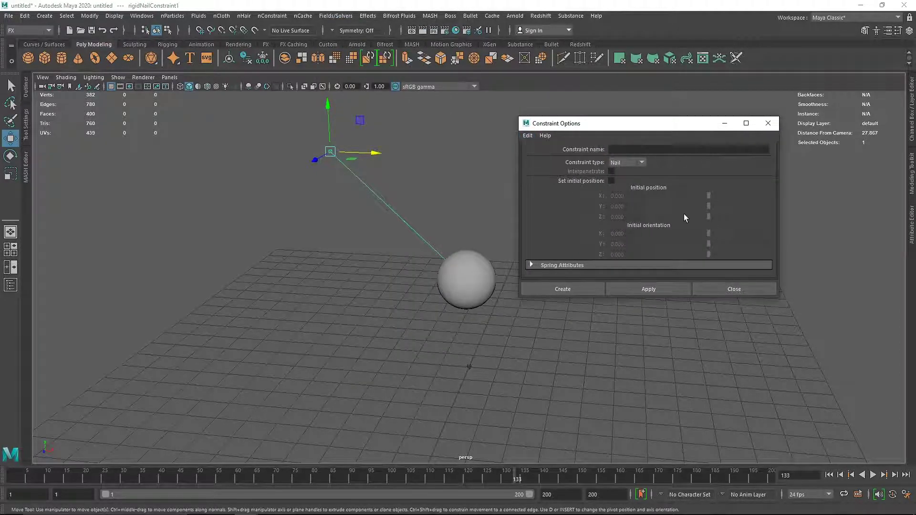
Enable setting the initial position, try out the X slider, and set the X position to 0
{"action": "left_click", "coordinate": [612, 181]}
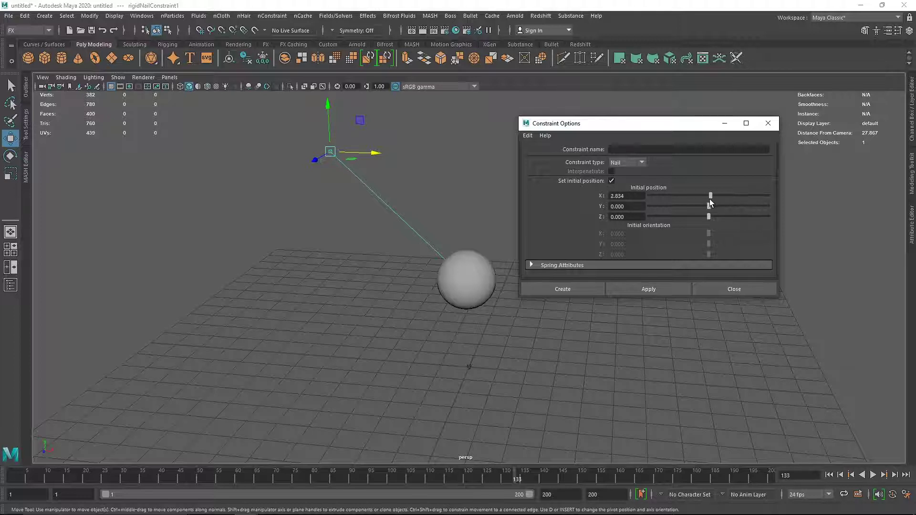
{"action": "left_click_drag", "start_coordinate": [742, 208], "coordinate": [713, 206]}
{"action": "left_click_drag", "start_coordinate": [629, 206], "coordinate": [607, 196]}
{"action": "type", "text": "00"}
{"action": "left_click", "coordinate": [628, 207]}
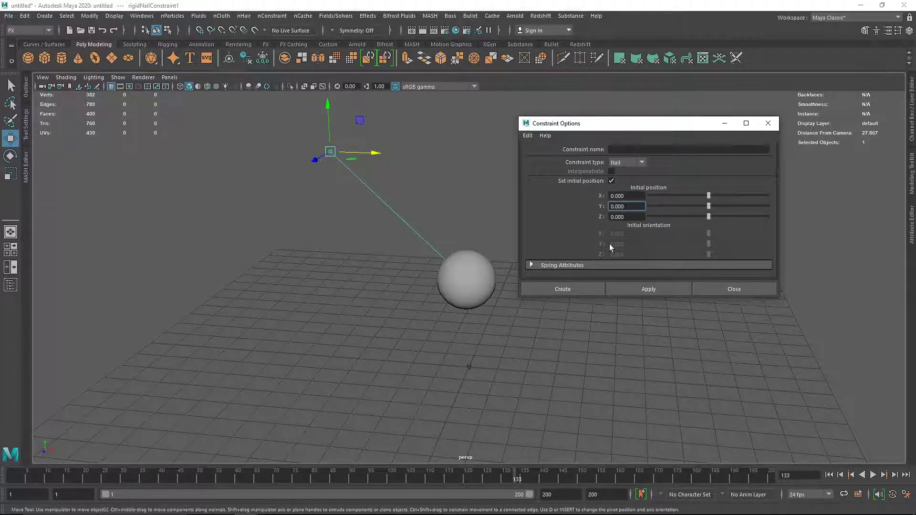
Expand the spring attributes and switch the constraint type to Spring to examine its stiffness, damping and rest length settings
{"action": "left_click", "coordinate": [560, 265]}
{"action": "scroll", "coordinate": [557, 245], "scroll_direction": "down", "scroll_amount": 2}
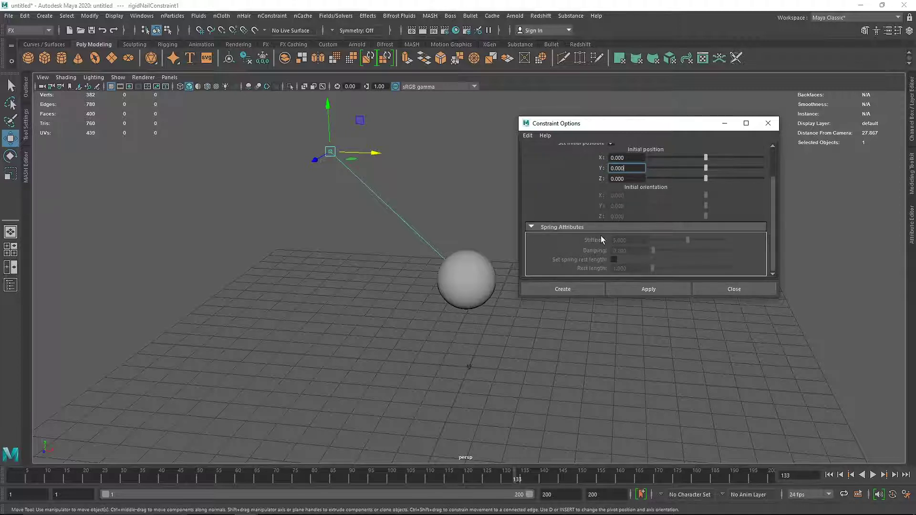
{"action": "scroll", "coordinate": [586, 236], "scroll_direction": "up", "scroll_amount": 2}
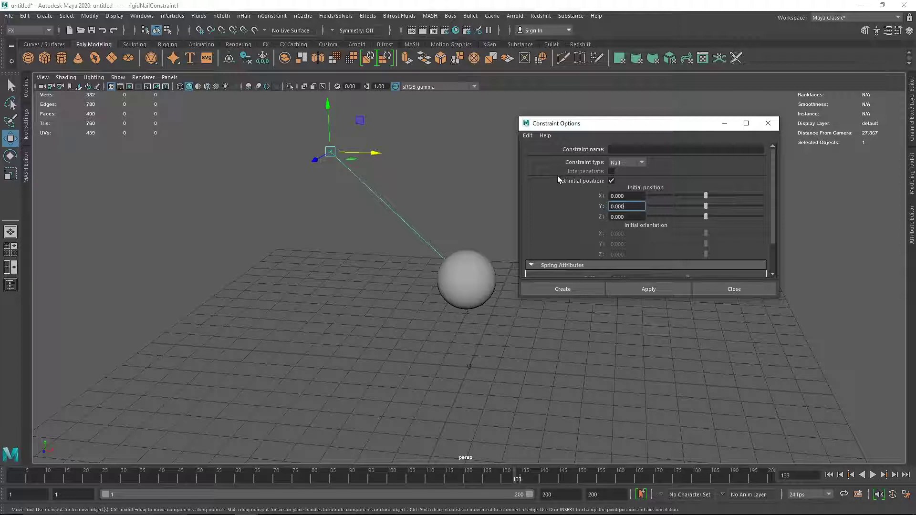
{"action": "left_click", "coordinate": [628, 162]}
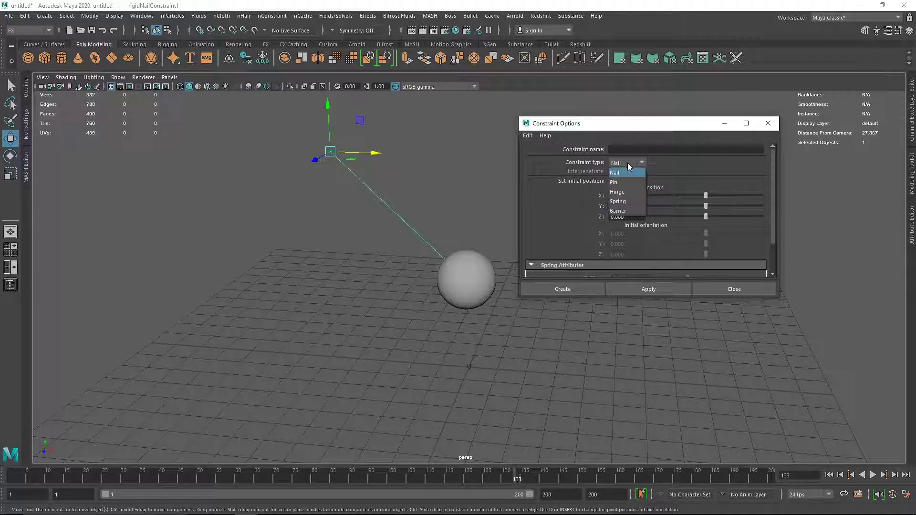
{"action": "left_click", "coordinate": [620, 201]}
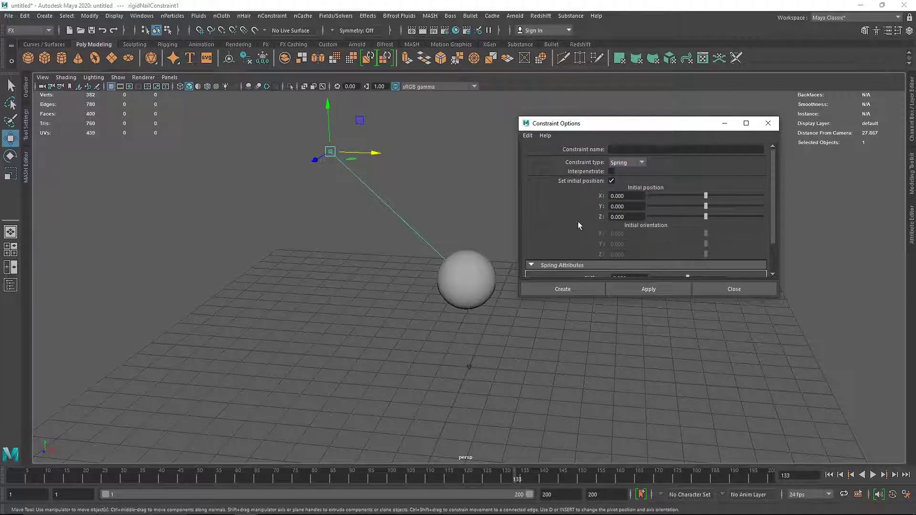
{"action": "scroll", "coordinate": [577, 221], "scroll_direction": "down", "scroll_amount": 2}
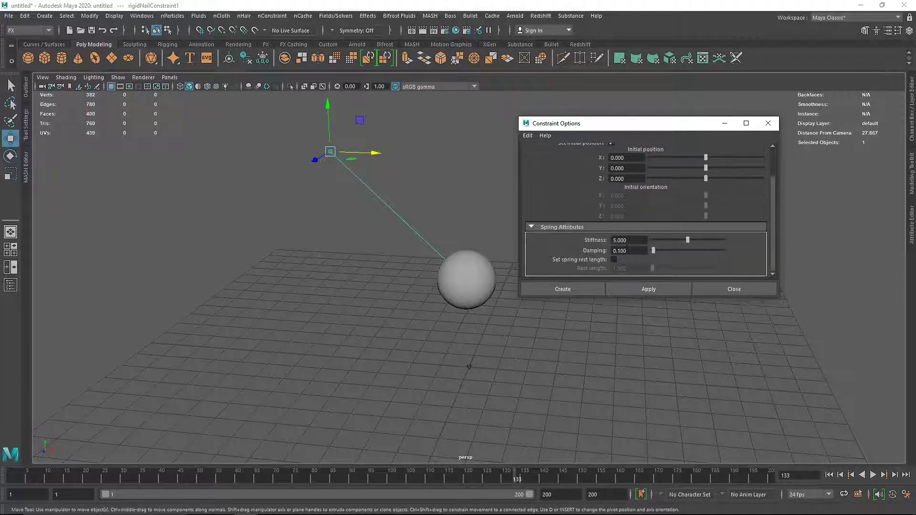
Collapse the spring attributes, set the constraint type back to Nail, and close the constraint options
{"action": "left_click", "coordinate": [588, 227]}
{"action": "left_click", "coordinate": [625, 163]}
{"action": "left_click", "coordinate": [622, 170]}
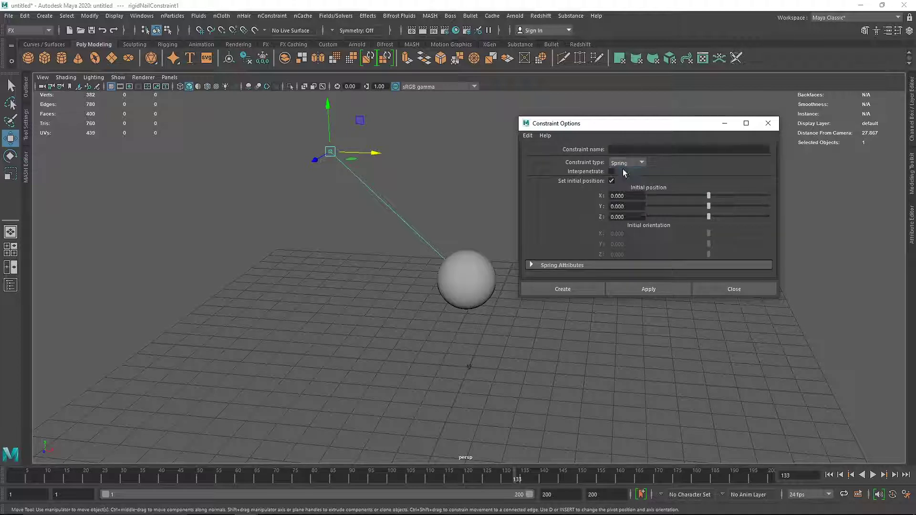
{"action": "left_click", "coordinate": [719, 288]}
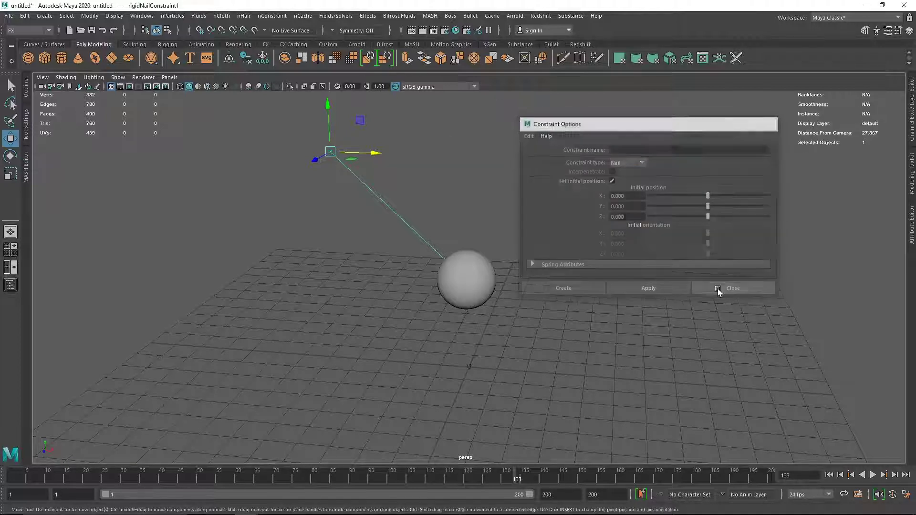
Open the nail constraint's attributes and examine the available constraint types, keeping nail
{"action": "left_click", "coordinate": [912, 234]}
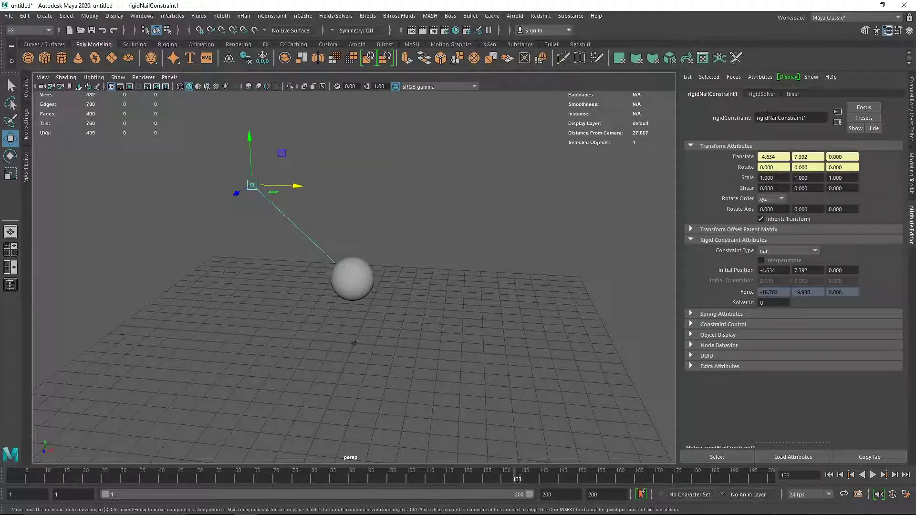
{"action": "left_click", "coordinate": [337, 156]}
{"action": "left_click_drag", "start_coordinate": [337, 156], "coordinate": [189, 204]}
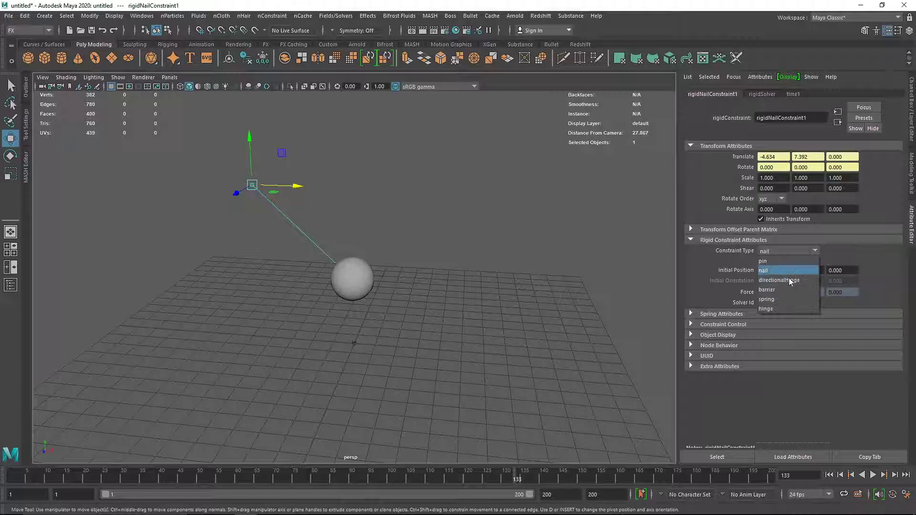
{"action": "left_click", "coordinate": [742, 257]}
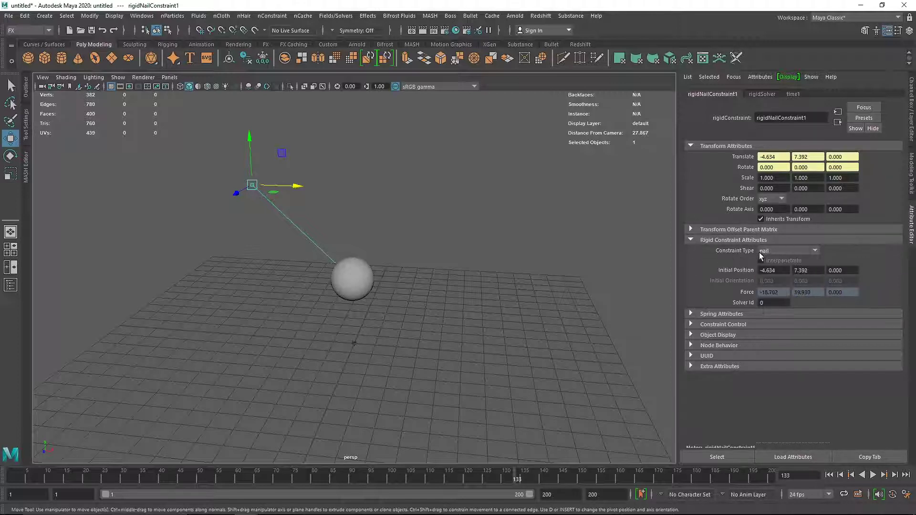
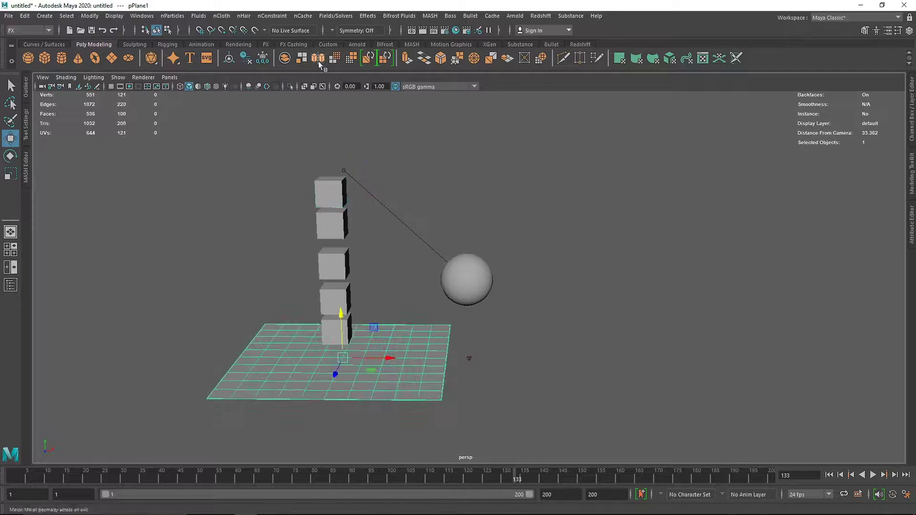
Turn the ground plane into a passive rigid body and clear the selection
{"action": "left_click", "coordinate": [336, 16]}
{"action": "left_click", "coordinate": [368, 240]}
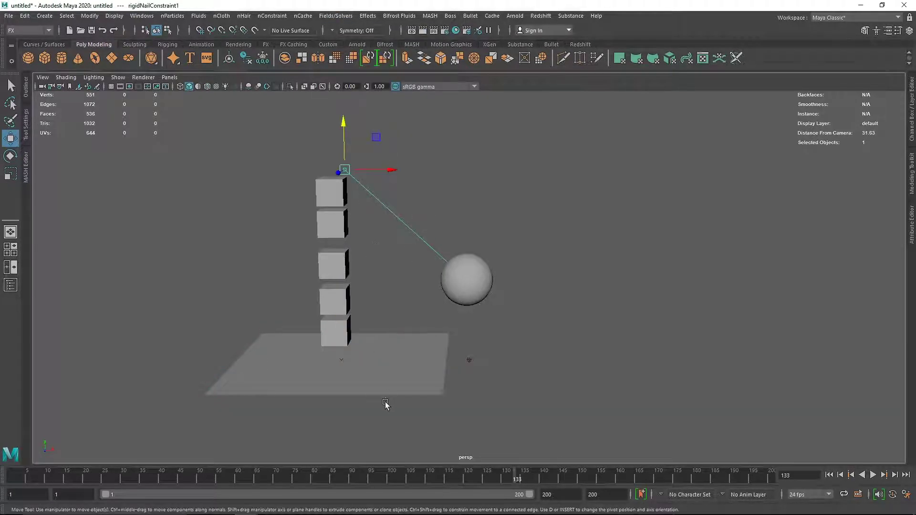
{"action": "left_click", "coordinate": [379, 304]}
Select the whole stack of cubes in the front view and turn them into active rigid bodies
{"action": "key", "text": "space"}
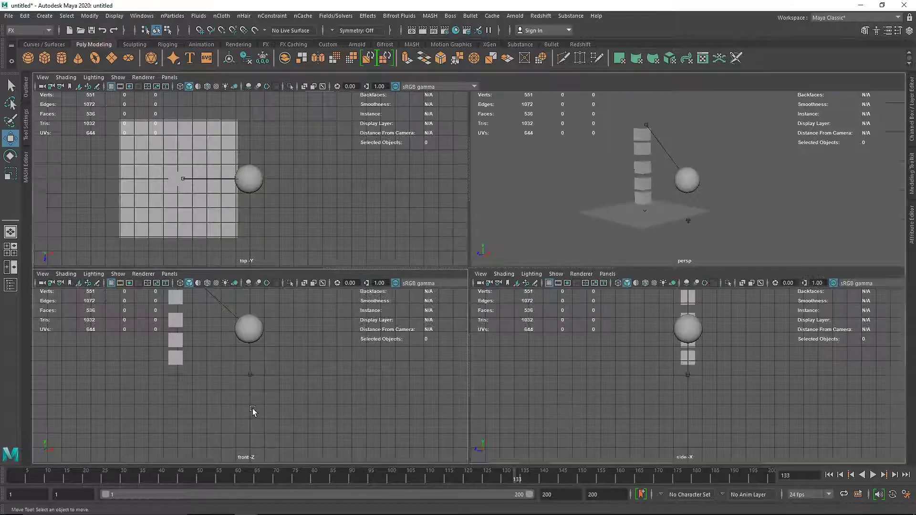
{"action": "key", "text": "space"}
{"action": "scroll", "coordinate": [291, 135], "scroll_direction": "down", "scroll_amount": 2}
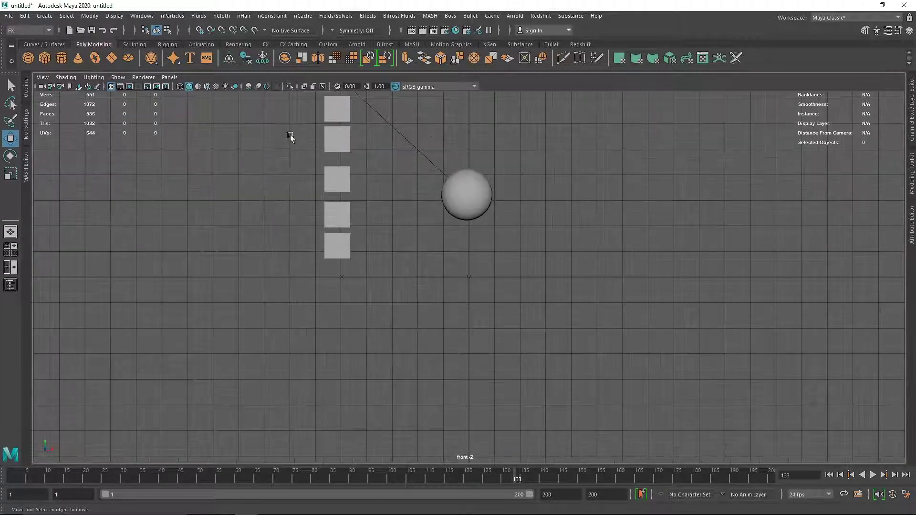
{"action": "left_click_drag", "start_coordinate": [343, 248], "coordinate": [344, 249]}
{"action": "key", "text": "space"}
{"action": "key", "text": "space"}
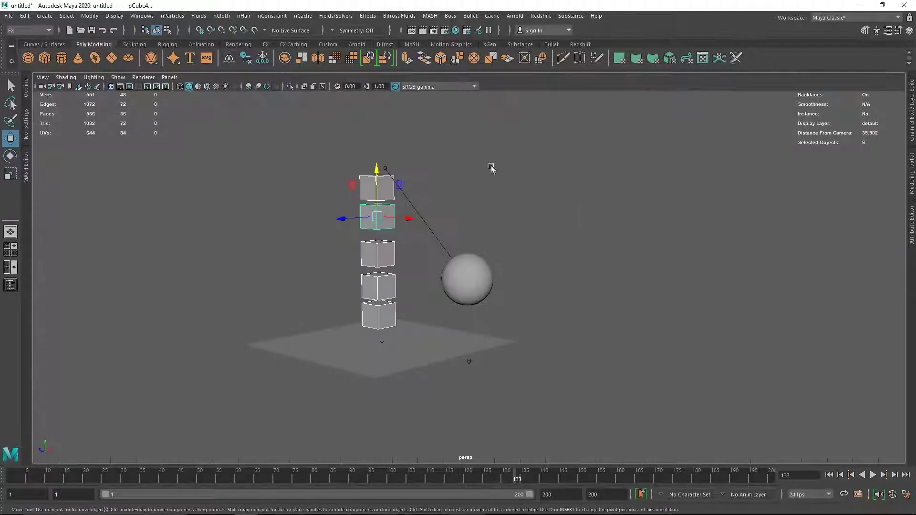
{"action": "left_click", "coordinate": [336, 16]}
{"action": "left_click", "coordinate": [376, 231]}
Frame the cube stack and sphere, and play a short test of the simulation from the first frame
{"action": "key", "text": "f"}
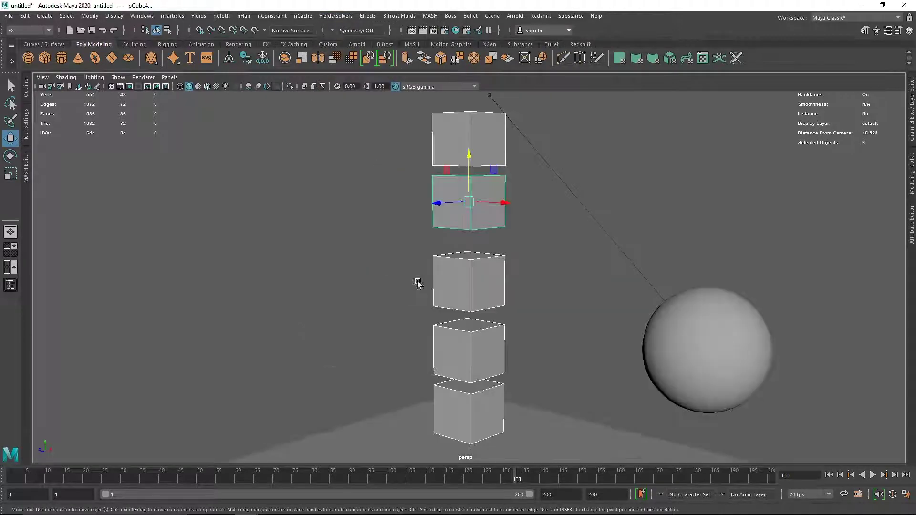
{"action": "scroll", "coordinate": [419, 285], "scroll_direction": "down", "scroll_amount": 4}
{"action": "left_click_drag", "start_coordinate": [477, 306], "coordinate": [518, 336], "text": "alt"}
{"action": "left_click", "coordinate": [828, 475]}
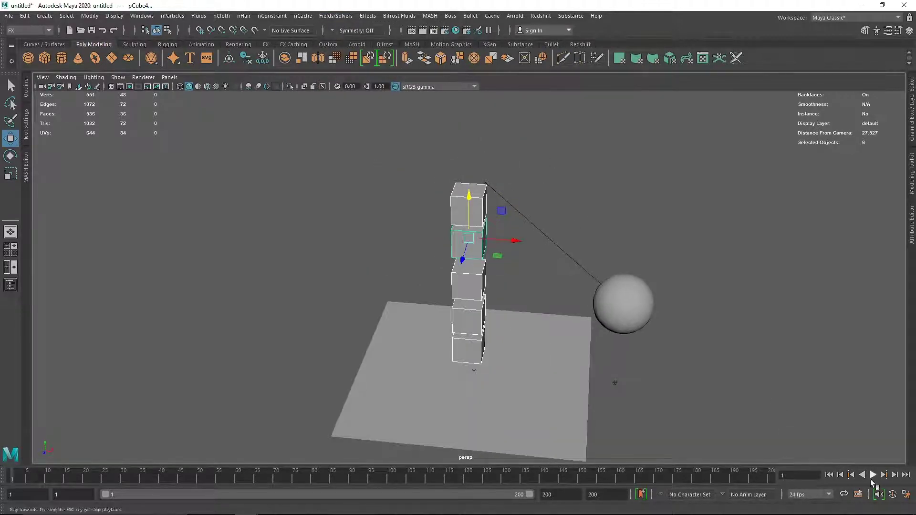
{"action": "left_click", "coordinate": [873, 475]}
{"action": "left_click", "coordinate": [874, 476]}
Delete the existing gravity field below the sphere and rewind to the first frame
{"action": "left_click_drag", "start_coordinate": [637, 381], "coordinate": [617, 395]}
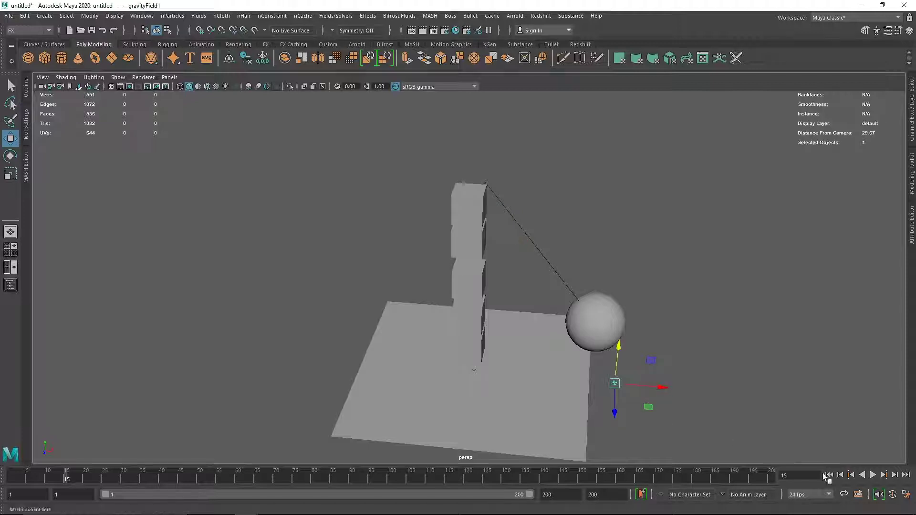
{"action": "left_click", "coordinate": [829, 475]}
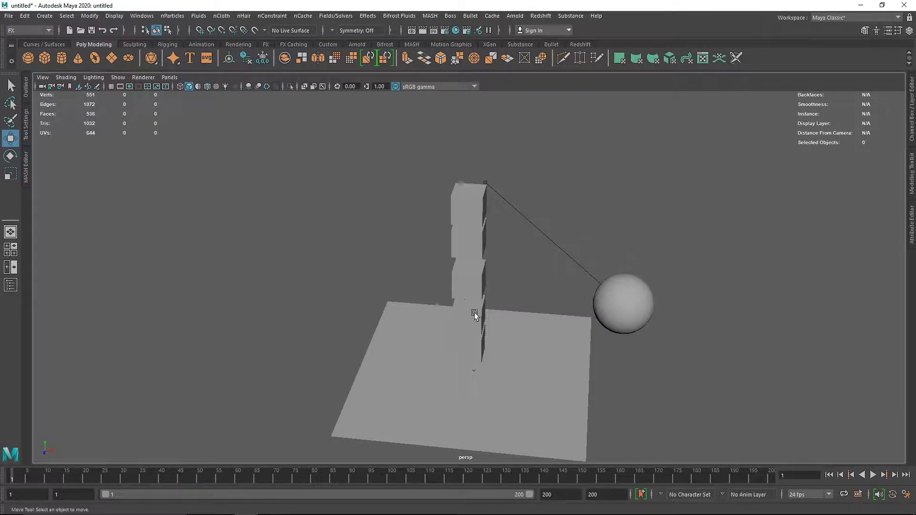
{"action": "scroll", "coordinate": [474, 314], "scroll_direction": "down", "scroll_amount": 1}
Select the sphere, all the stacked cubes and the ground plane, and create one gravity field for them
{"action": "left_click_drag", "start_coordinate": [323, 252], "coordinate": [624, 408]}
{"action": "left_click", "coordinate": [435, 304]}
{"action": "scroll", "coordinate": [433, 309], "scroll_direction": "down", "scroll_amount": 1}
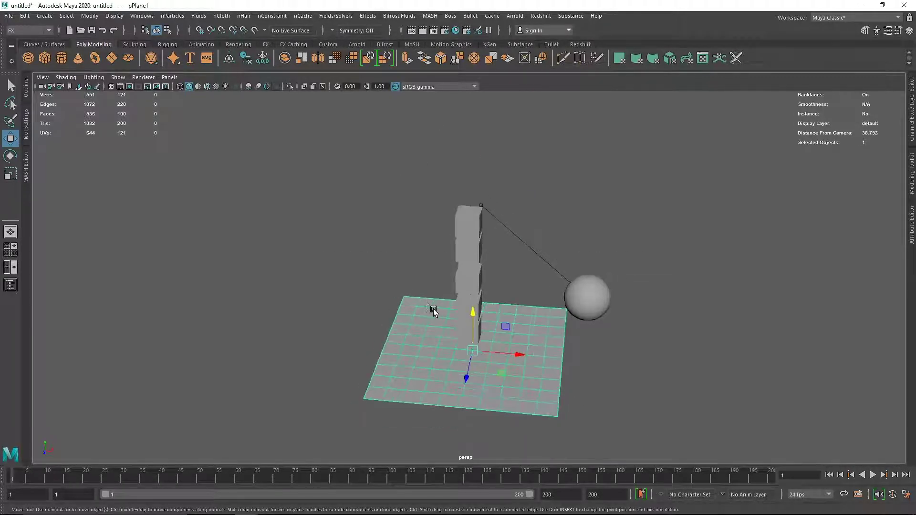
{"action": "left_click_drag", "start_coordinate": [433, 310], "coordinate": [416, 298], "text": "alt"}
{"action": "left_click", "coordinate": [586, 305]}
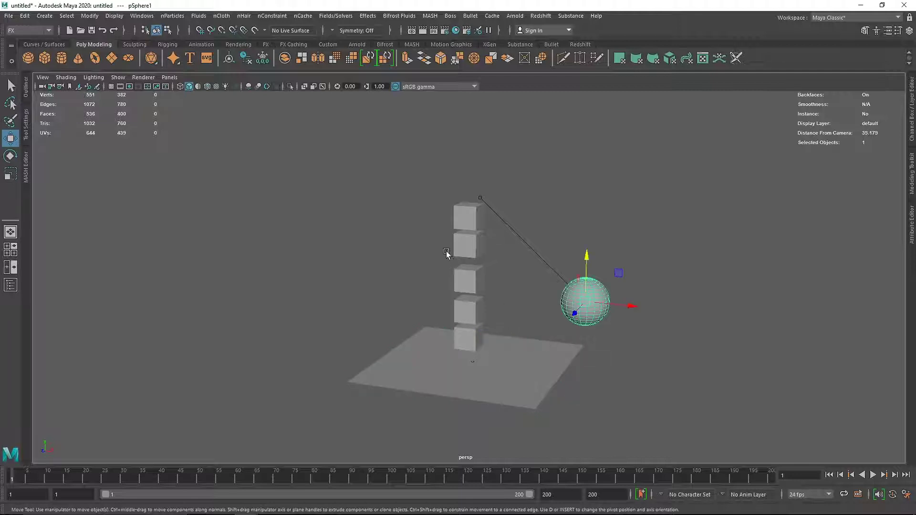
{"action": "left_click", "coordinate": [462, 222], "text": "shift"}
{"action": "left_click", "coordinate": [467, 251], "text": "shift"}
{"action": "left_click", "coordinate": [467, 281], "text": "shift"}
{"action": "left_click", "coordinate": [468, 310], "text": "shift"}
{"action": "left_click", "coordinate": [471, 335], "text": "shift"}
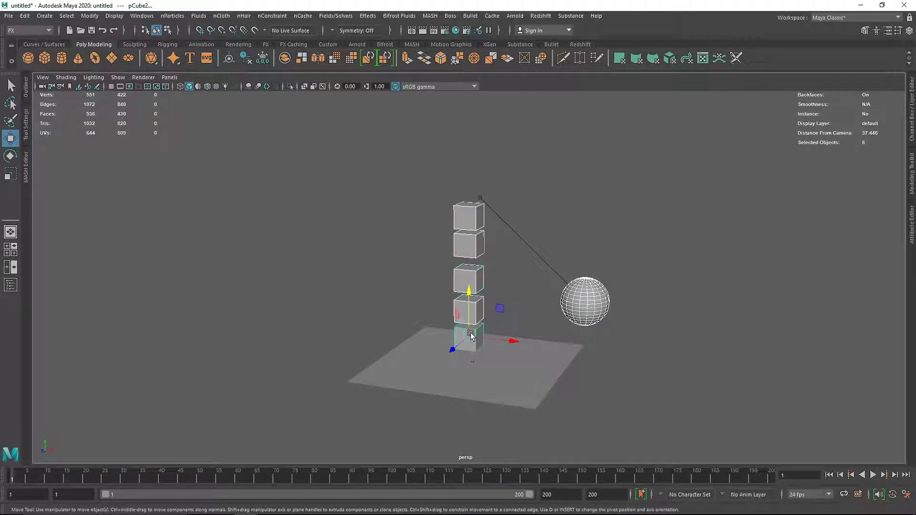
{"action": "left_click", "coordinate": [475, 361], "text": "shift"}
{"action": "left_click", "coordinate": [336, 16]}
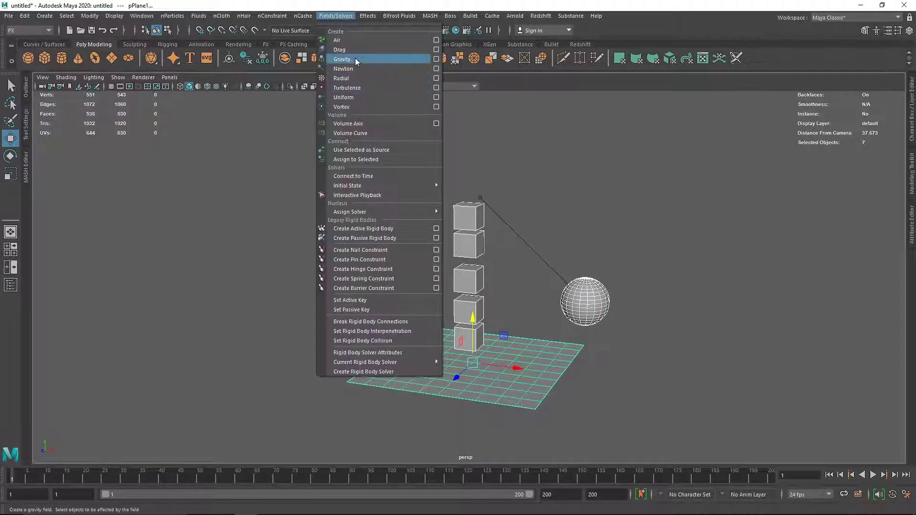
{"action": "left_click", "coordinate": [355, 59]}
Play the simulation of the sphere and cubes under the gravity field and rewind to the first frame
{"action": "left_click", "coordinate": [874, 476]}
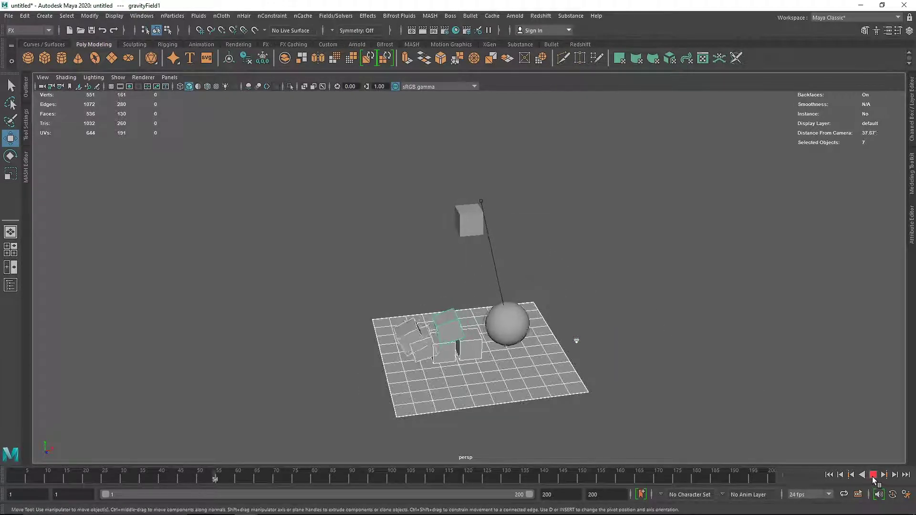
{"action": "left_click", "coordinate": [874, 476]}
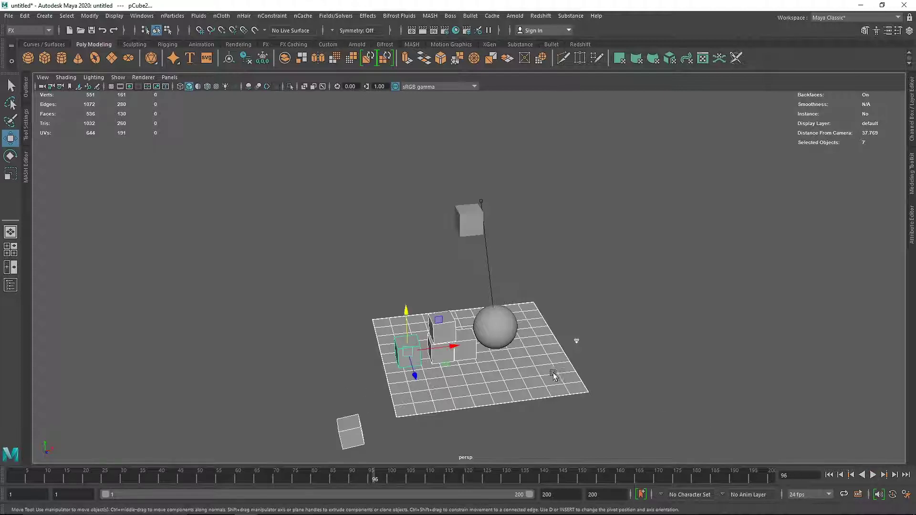
{"action": "key", "text": "alt+shift+v"}
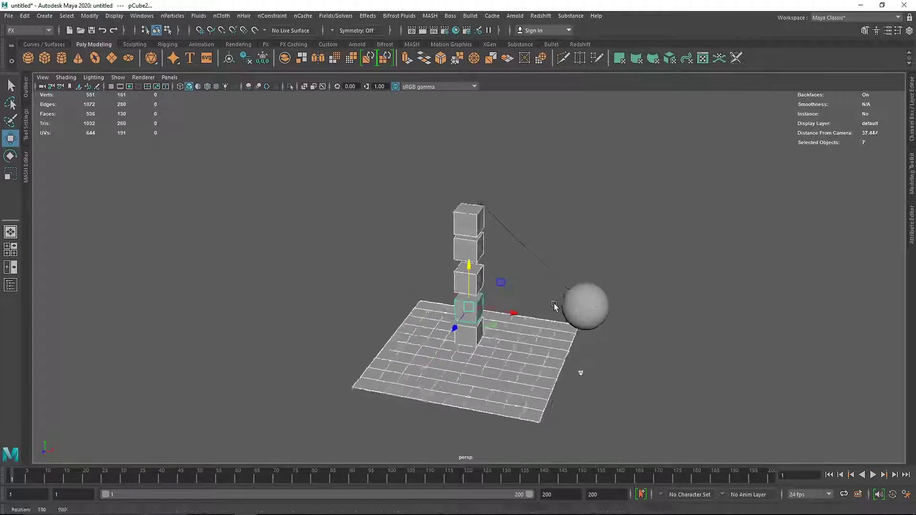
Move the cube stack and plane along X away from the sphere, to about -7.6, and delete the leftover cube beside the nail
{"action": "left_click_drag", "start_coordinate": [554, 305], "coordinate": [501, 297], "text": "alt"}
{"action": "left_click_drag", "start_coordinate": [560, 285], "coordinate": [583, 286], "text": "alt"}
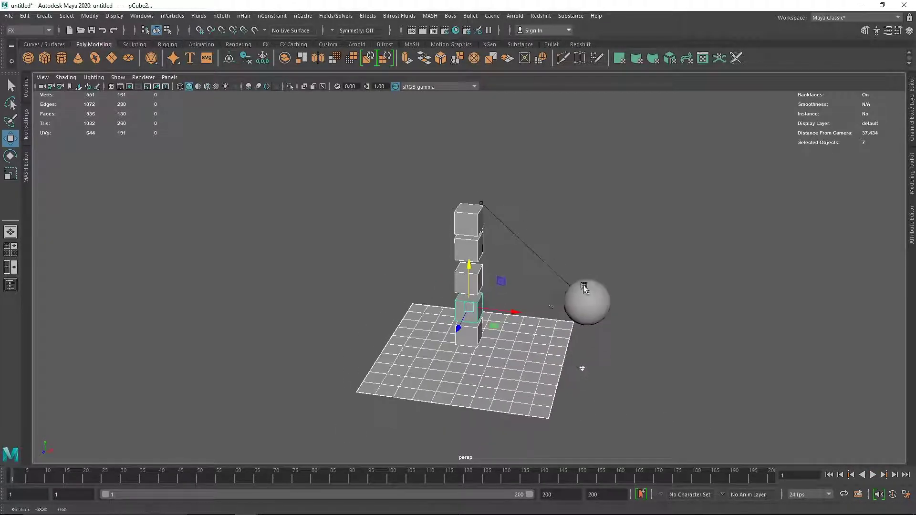
{"action": "left_click_drag", "start_coordinate": [518, 315], "coordinate": [460, 310]}
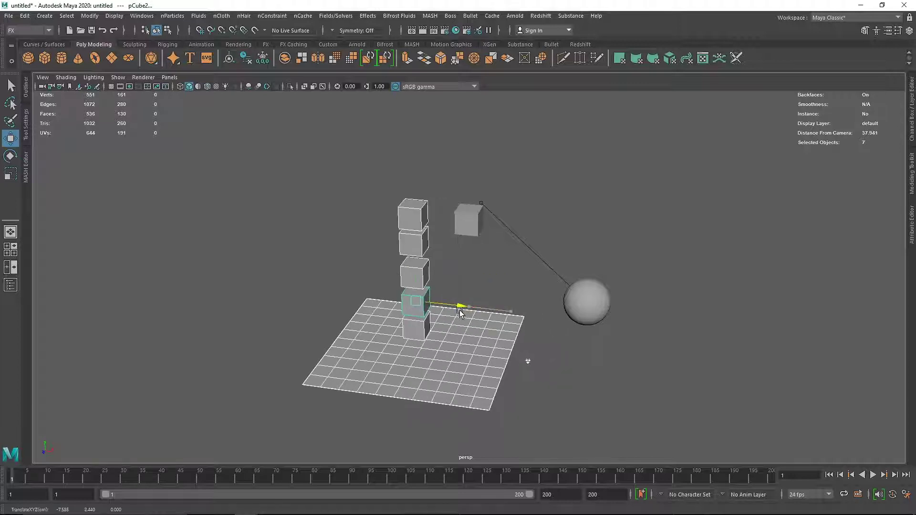
{"action": "left_click", "coordinate": [466, 219]}
{"action": "key", "text": "Delete"}
Raise the top cube of the stack to a height of about 7.3, play the simulation, and rewind
{"action": "left_click", "coordinate": [411, 217]}
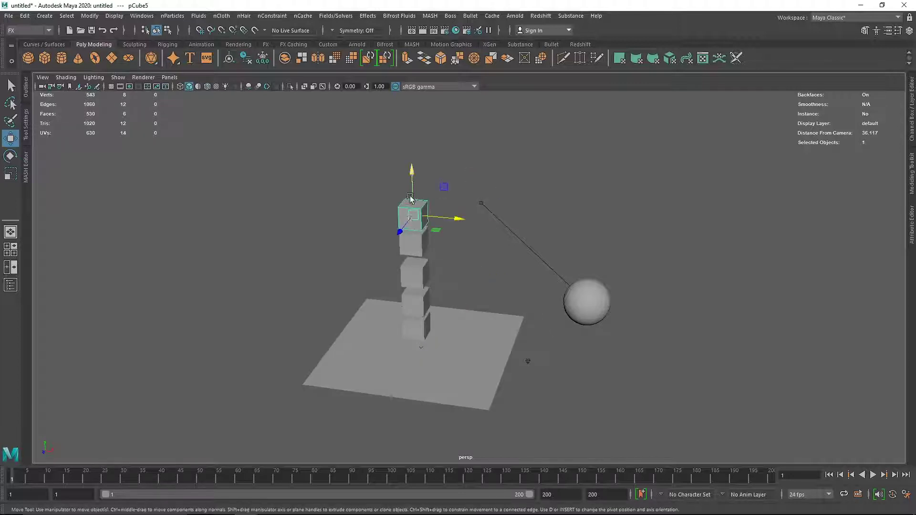
{"action": "left_click_drag", "start_coordinate": [412, 197], "coordinate": [414, 176]}
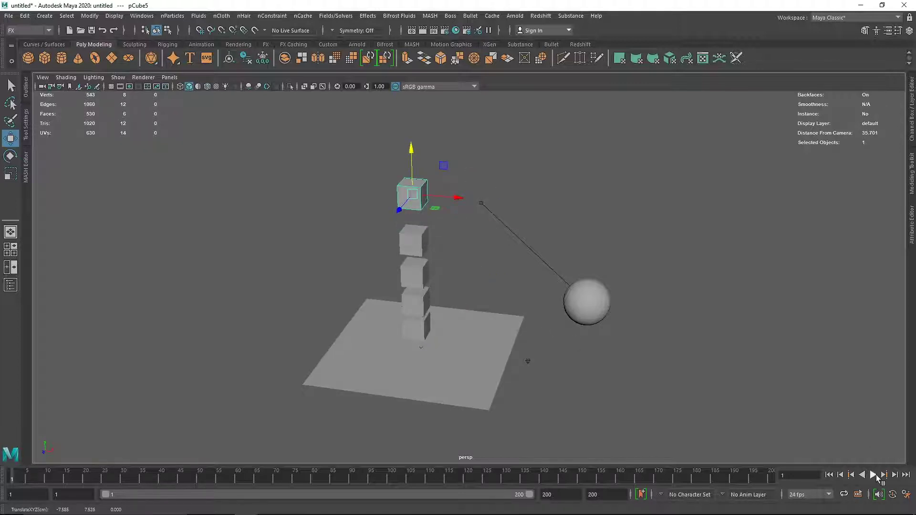
{"action": "left_click", "coordinate": [874, 476]}
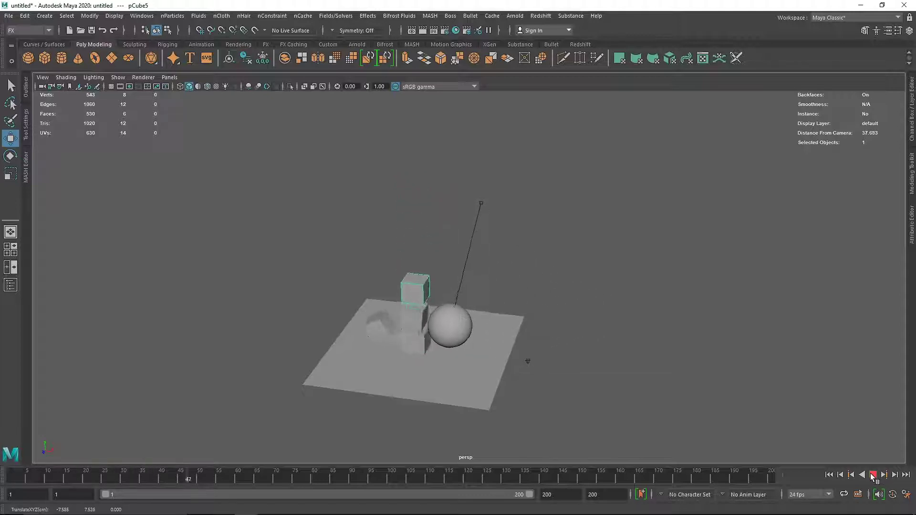
{"action": "left_click", "coordinate": [874, 475]}
{"action": "left_click", "coordinate": [829, 475]}
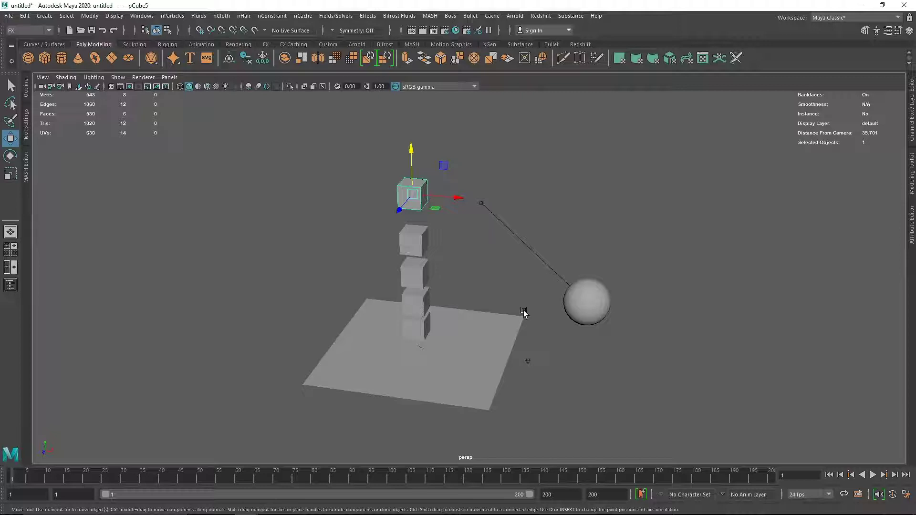
Delete the cubes, ground plane, gravity field, sphere and nail constraint to empty the scene
{"action": "left_click", "coordinate": [581, 305]}
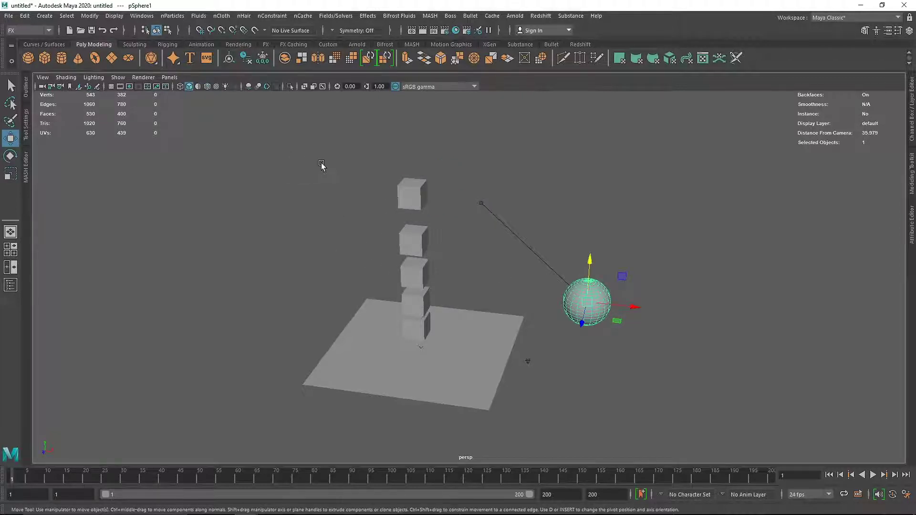
{"action": "left_click_drag", "start_coordinate": [322, 164], "coordinate": [419, 396]}
{"action": "key", "text": "Delete"}
{"action": "left_click_drag", "start_coordinate": [473, 321], "coordinate": [585, 419]}
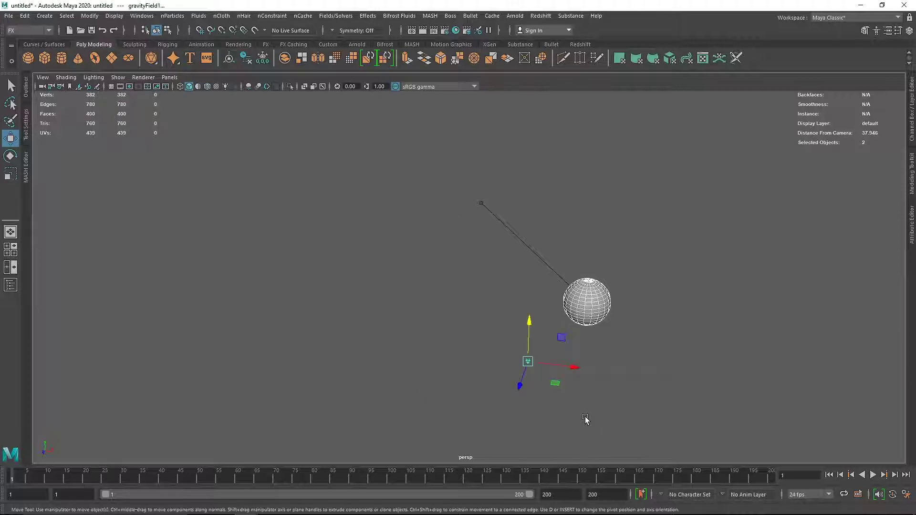
{"action": "key", "text": "Delete"}
{"action": "left_click_drag", "start_coordinate": [443, 158], "coordinate": [594, 288]}
{"action": "key", "text": "Delete"}
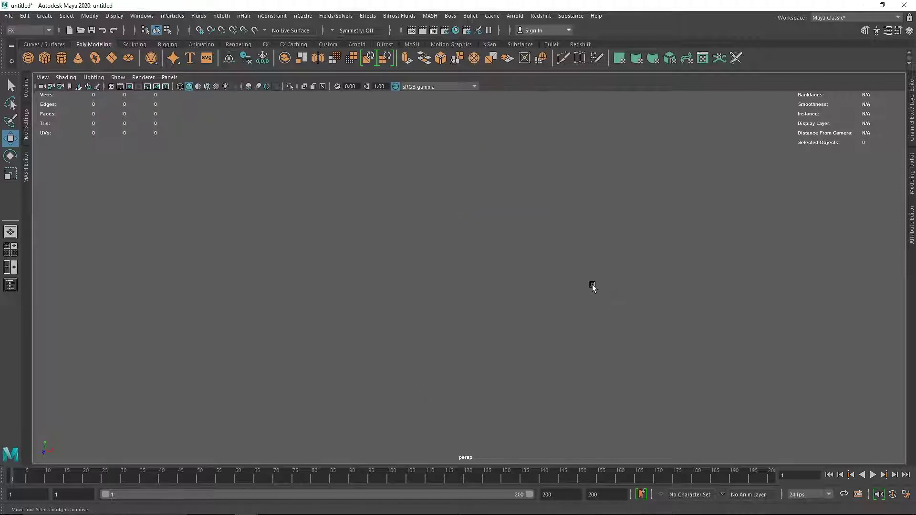
Create a polygon sphere, raise it above the grid, and frame it in shaded display
{"action": "left_click", "coordinate": [28, 58]}
{"action": "left_click_drag", "start_coordinate": [585, 339], "coordinate": [589, 282]}
{"action": "key", "text": "f"}
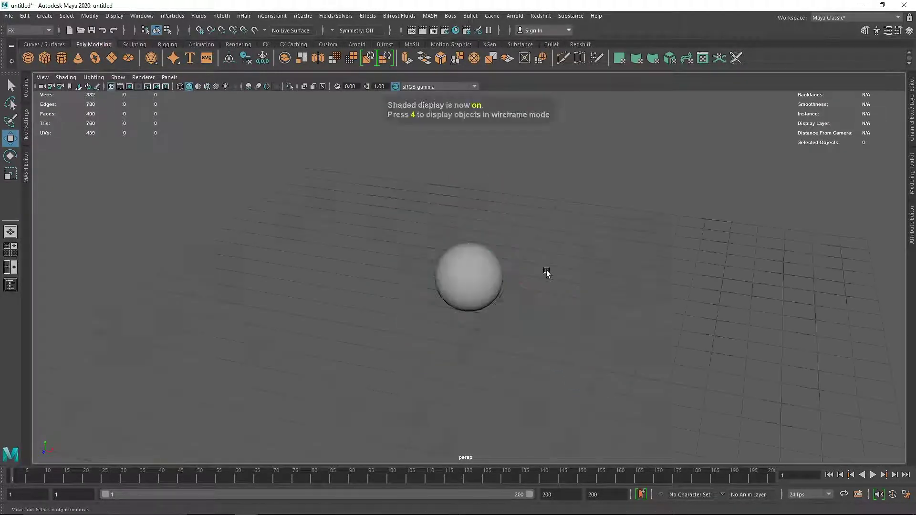
Open the pin constraint options for the sphere, review the available constraint types, and close them without creating anything
{"action": "left_click", "coordinate": [339, 17]}
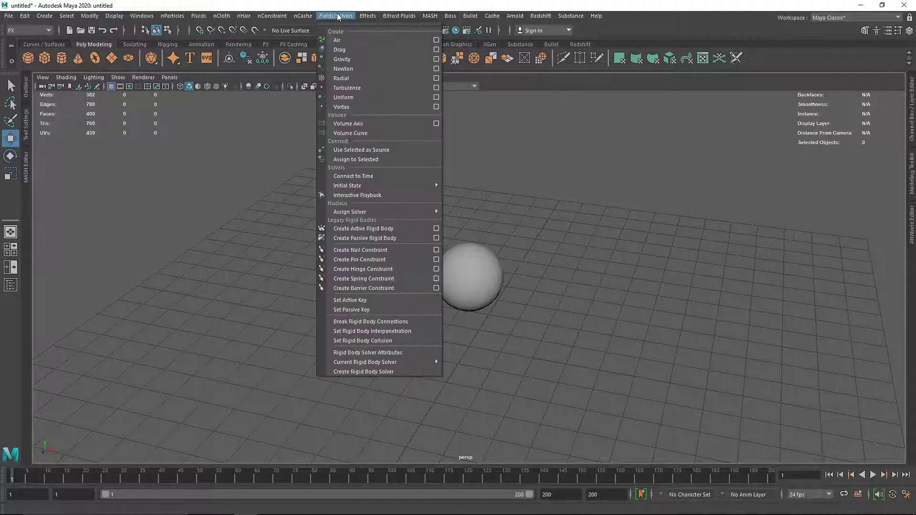
{"action": "left_click", "coordinate": [562, 304]}
{"action": "left_click", "coordinate": [472, 274]}
{"action": "left_click", "coordinate": [340, 17]}
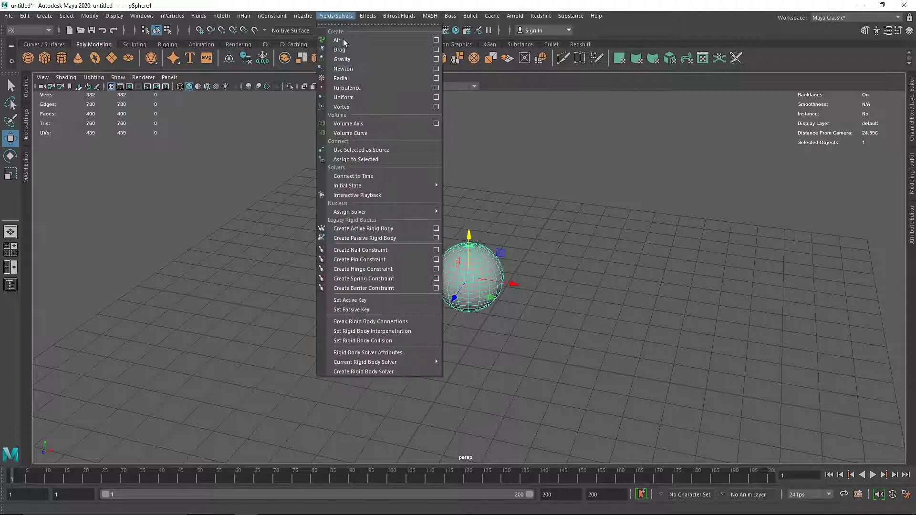
{"action": "left_click", "coordinate": [436, 260]}
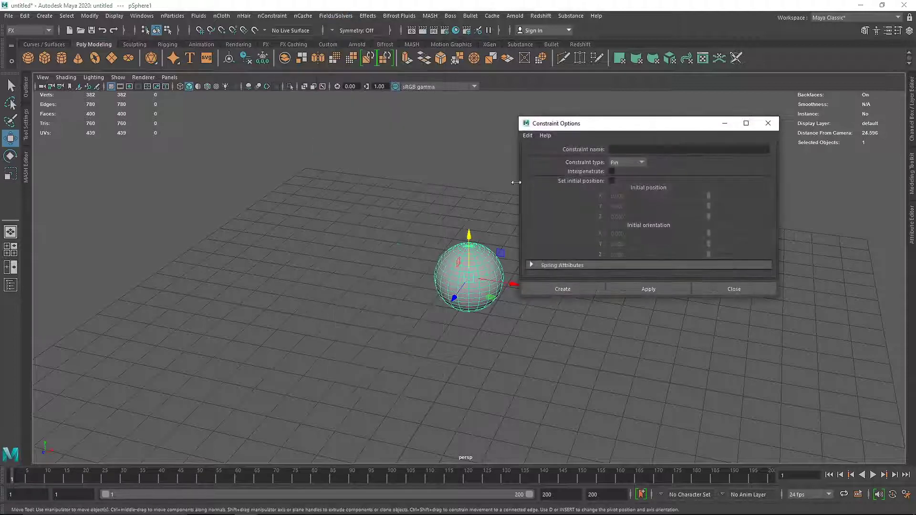
{"action": "left_click", "coordinate": [627, 162]}
{"action": "left_click", "coordinate": [542, 156]}
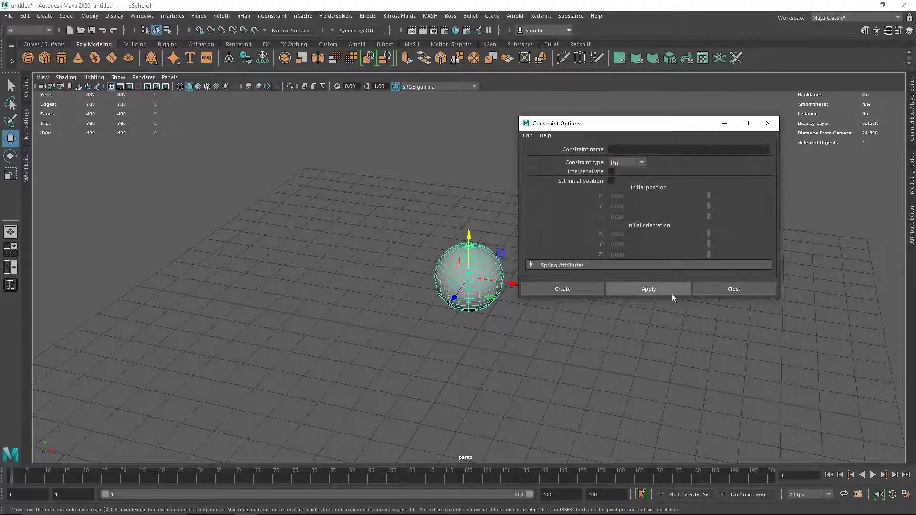
{"action": "left_click", "coordinate": [712, 290]}
Inspect the sphere in wireframe display and return to shaded display
{"action": "key", "text": "4"}
{"action": "left_click", "coordinate": [603, 305]}
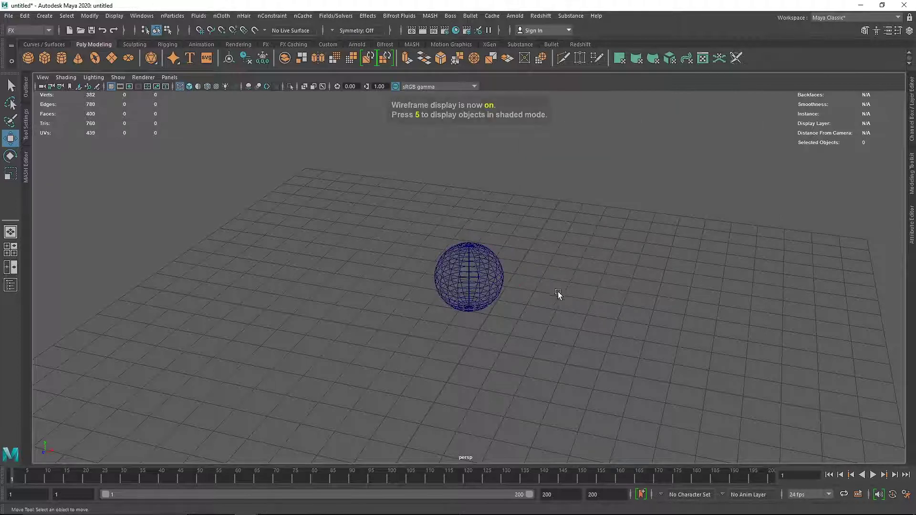
{"action": "scroll", "coordinate": [525, 294], "scroll_direction": "up", "scroll_amount": 4}
{"action": "mouse_move", "coordinate": [511, 295]}
{"action": "left_mouse_down", "text": "alt"}
{"action": "mouse_move", "coordinate": [474, 289]}
{"action": "mouse_move", "coordinate": [528, 286]}
{"action": "left_mouse_up", "text": "alt"}
{"action": "scroll", "coordinate": [473, 257], "scroll_direction": "down", "scroll_amount": 2}
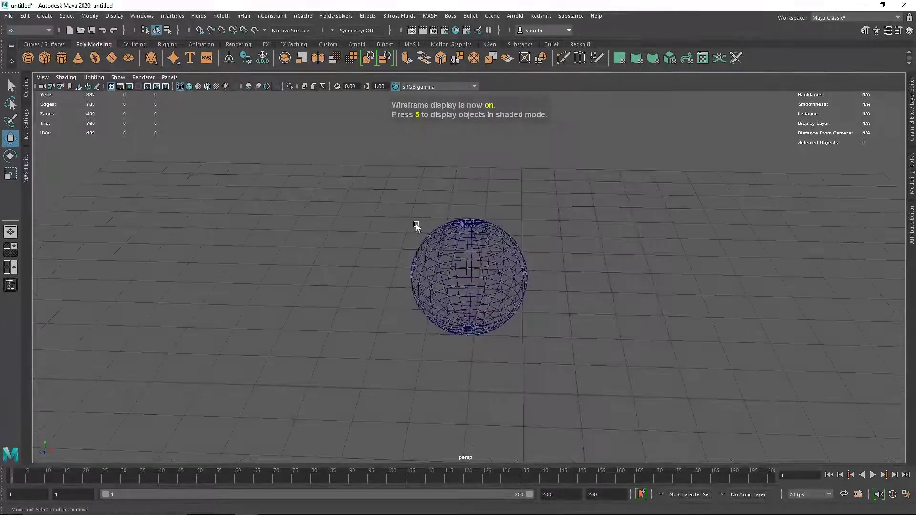
{"action": "scroll", "coordinate": [477, 258], "scroll_direction": "down", "scroll_amount": 1}
{"action": "left_click", "coordinate": [471, 266]}
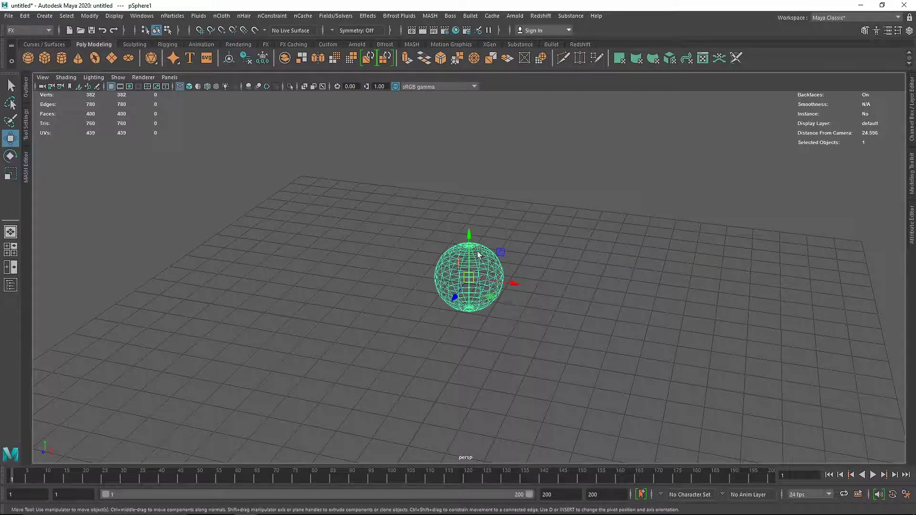
{"action": "key", "text": "5"}
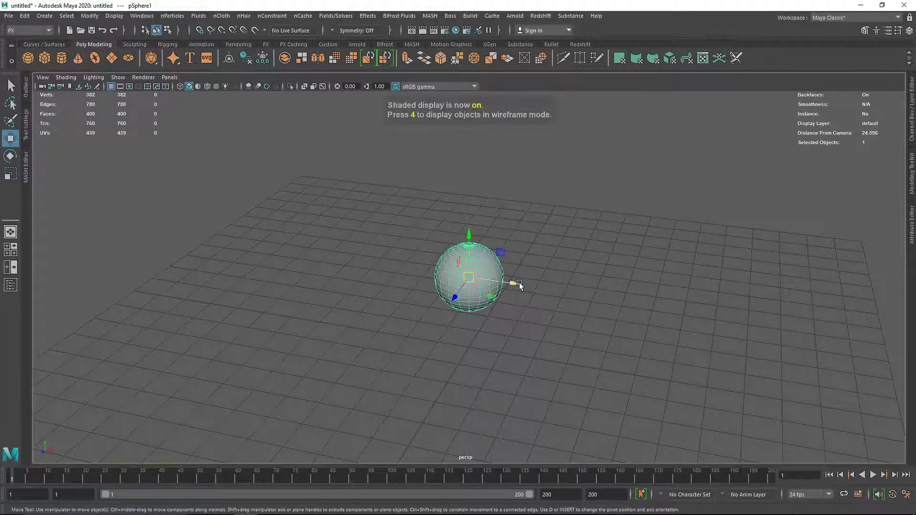
Duplicate the sphere along X beside the original and connect the two spheres with a pin constraint
{"action": "left_click_drag", "start_coordinate": [519, 283], "coordinate": [564, 311]}
{"action": "left_click_drag", "start_coordinate": [307, 185], "coordinate": [531, 331]}
{"action": "left_click", "coordinate": [336, 15]}
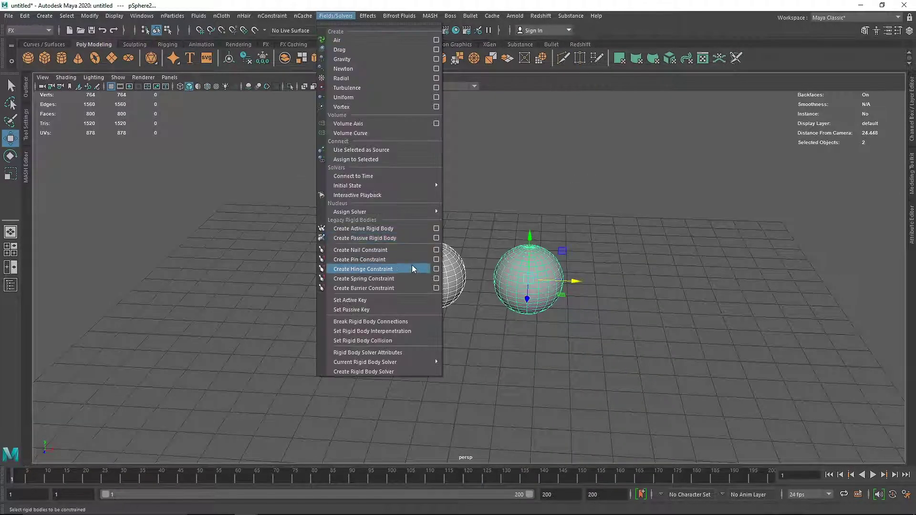
{"action": "left_click", "coordinate": [403, 259]}
{"action": "left_click", "coordinate": [531, 307]}
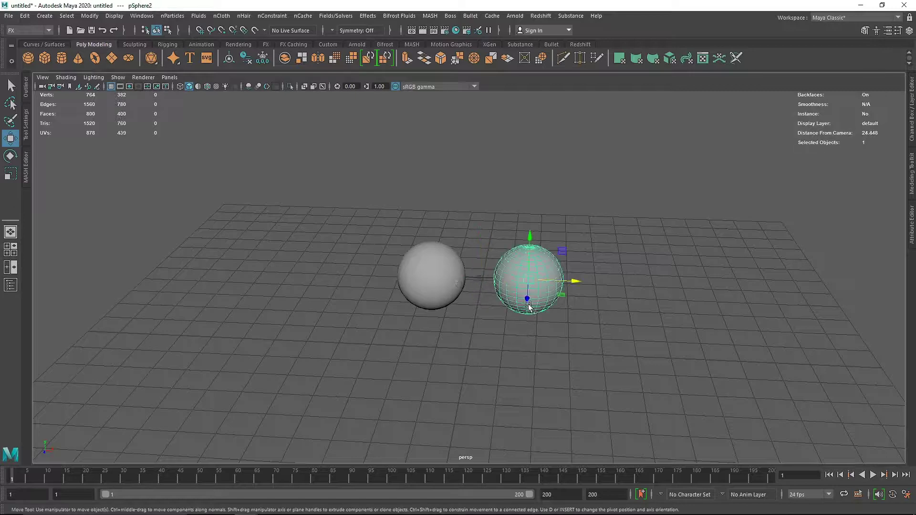
Switch to wireframe display and play the simulation of the two pinned spheres
{"action": "scroll", "coordinate": [507, 258], "scroll_direction": "up", "scroll_amount": 5}
{"action": "left_click", "coordinate": [479, 186]}
{"action": "key", "text": "4"}
{"action": "mouse_move", "coordinate": [496, 295]}
{"action": "left_mouse_down", "text": "alt"}
{"action": "mouse_move", "coordinate": [454, 302]}
{"action": "mouse_move", "coordinate": [509, 299]}
{"action": "left_mouse_up", "text": "alt"}
{"action": "left_click", "coordinate": [875, 475]}
Select both spheres and add a gravity field that affects them
{"action": "left_click_drag", "start_coordinate": [371, 137], "coordinate": [507, 306]}
{"action": "left_click", "coordinate": [368, 299]}
{"action": "left_click", "coordinate": [597, 311], "text": "shift"}
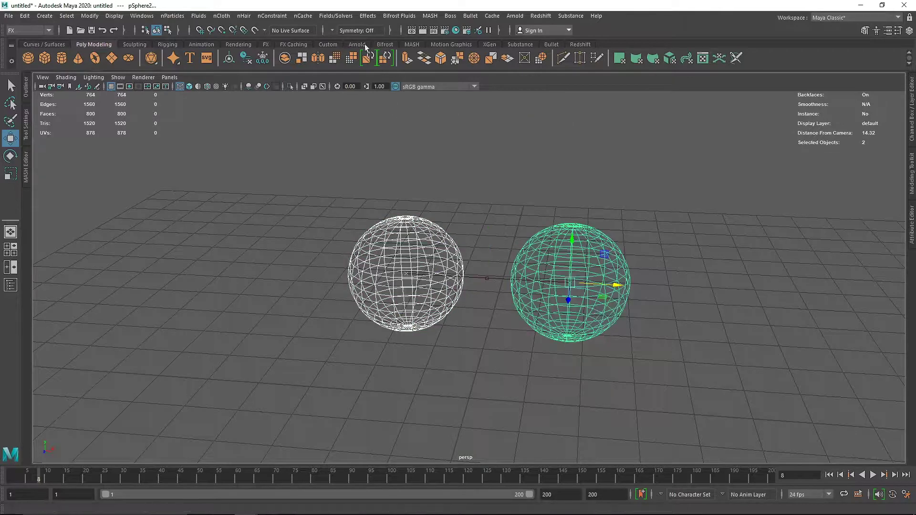
{"action": "left_click", "coordinate": [335, 15]}
{"action": "left_click", "coordinate": [346, 56]}
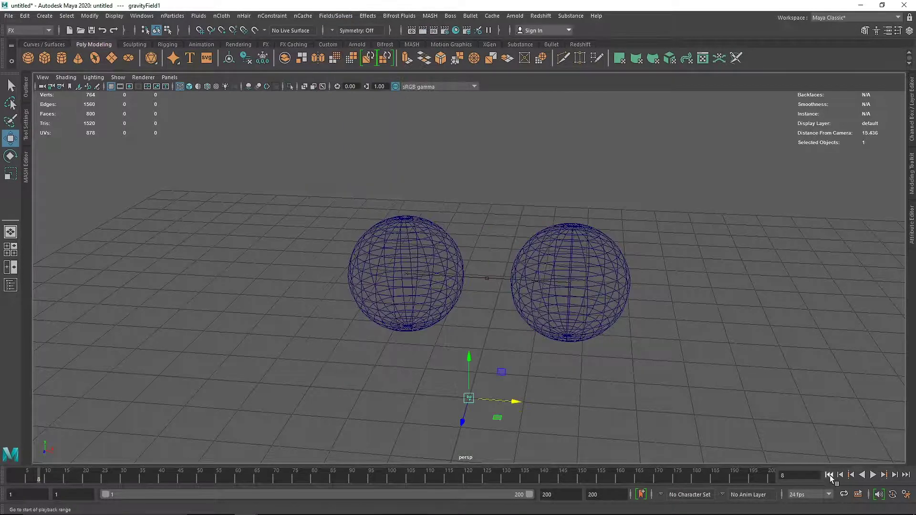
Play the simulation with gravity on both spheres, stop it, and rewind to the first frame
{"action": "left_click", "coordinate": [873, 475]}
{"action": "left_click", "coordinate": [874, 475]}
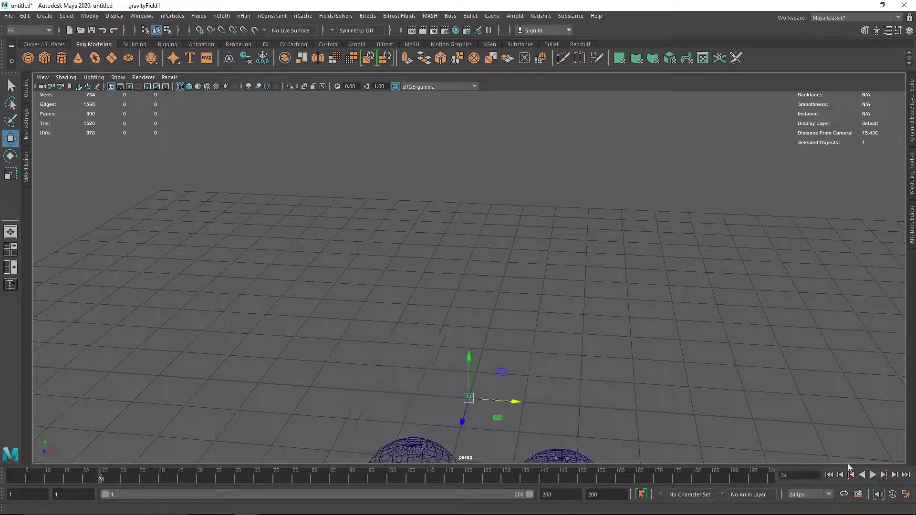
{"action": "scroll", "coordinate": [520, 307], "scroll_direction": "down", "scroll_amount": 4}
{"action": "left_click", "coordinate": [829, 476]}
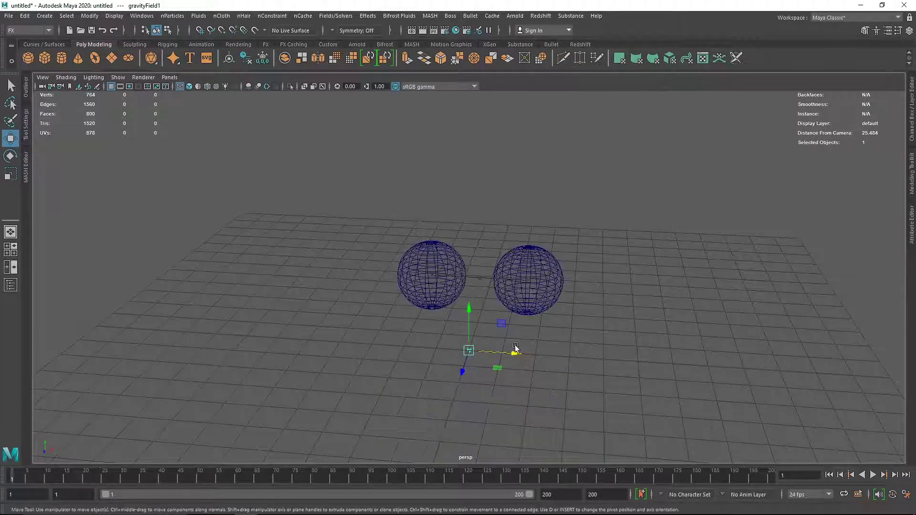
Remove the gravity field and create a new one that affects only the original sphere
{"action": "left_click", "coordinate": [554, 325]}
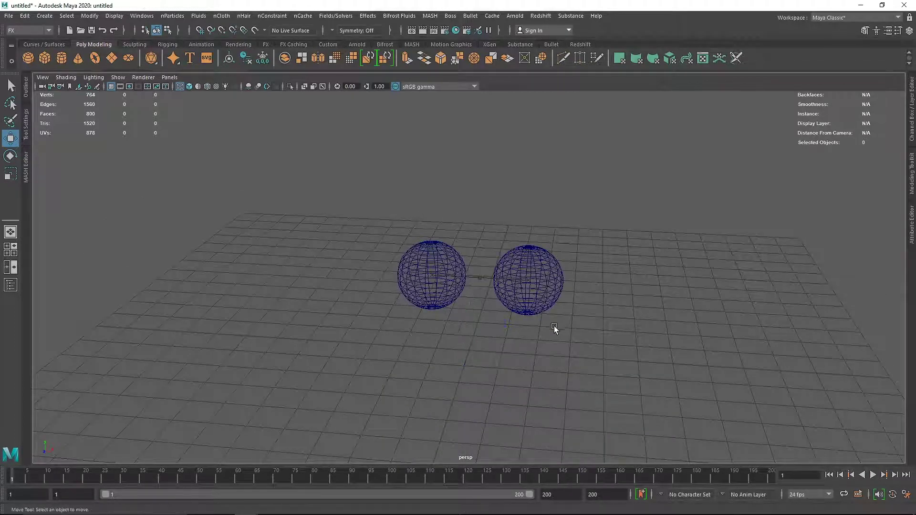
{"action": "left_click", "coordinate": [444, 312]}
{"action": "left_click", "coordinate": [336, 16]}
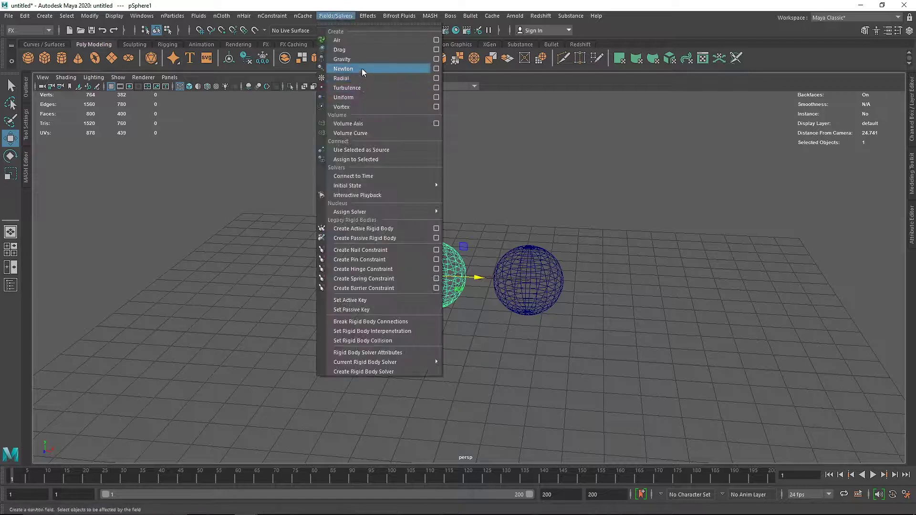
{"action": "left_click", "coordinate": [361, 60]}
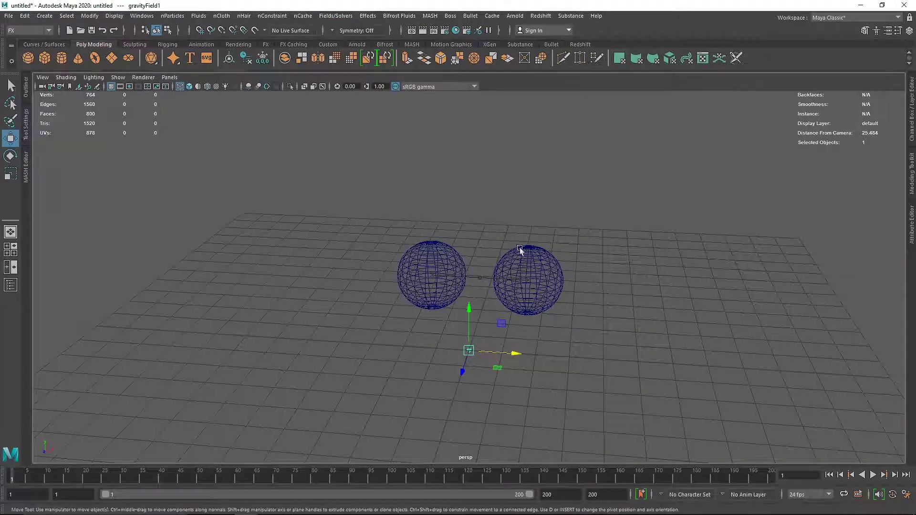
Select the pin constraint between the spheres, play the simulation with gravity on one sphere, and rewind
{"action": "left_click", "coordinate": [479, 277]}
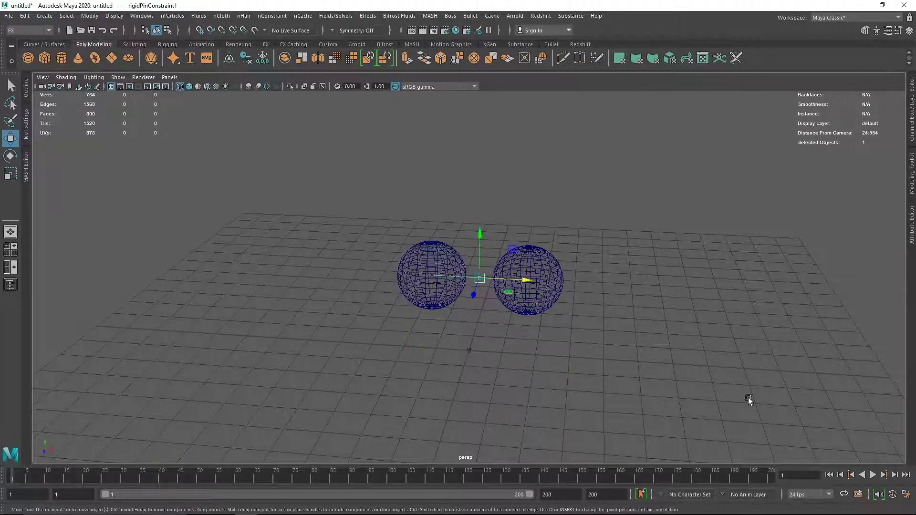
{"action": "left_click", "coordinate": [873, 475]}
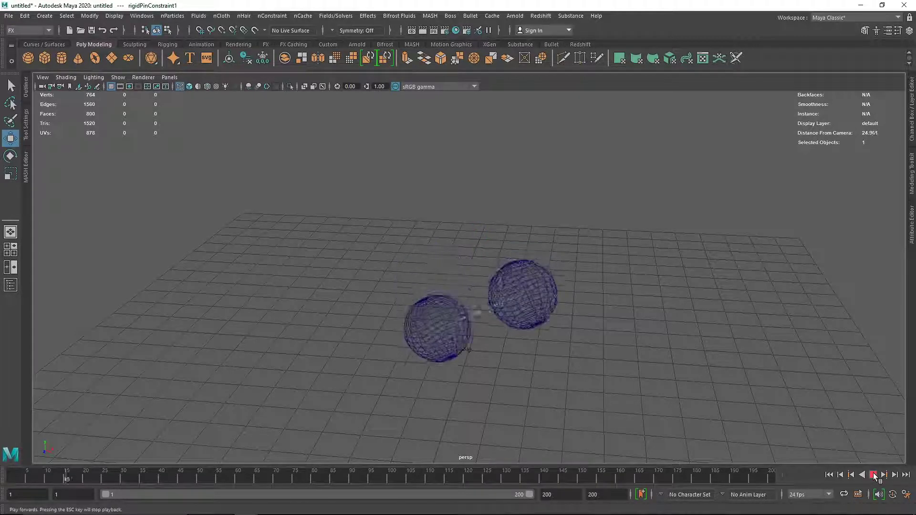
{"action": "left_click", "coordinate": [874, 476]}
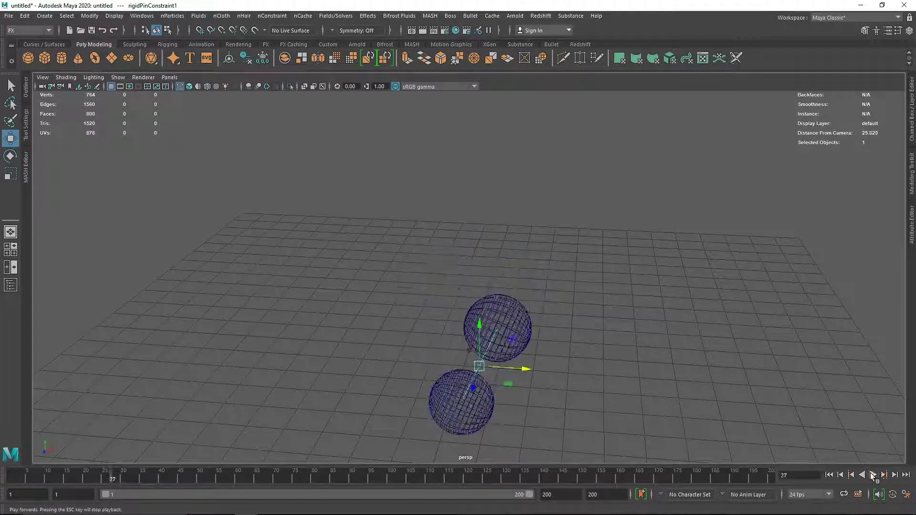
{"action": "left_click", "coordinate": [830, 476]}
Check the gravity-driven sphere and the pin constraint, replay the simulation, and rewind to the first frame
{"action": "left_click_drag", "start_coordinate": [399, 190], "coordinate": [424, 341]}
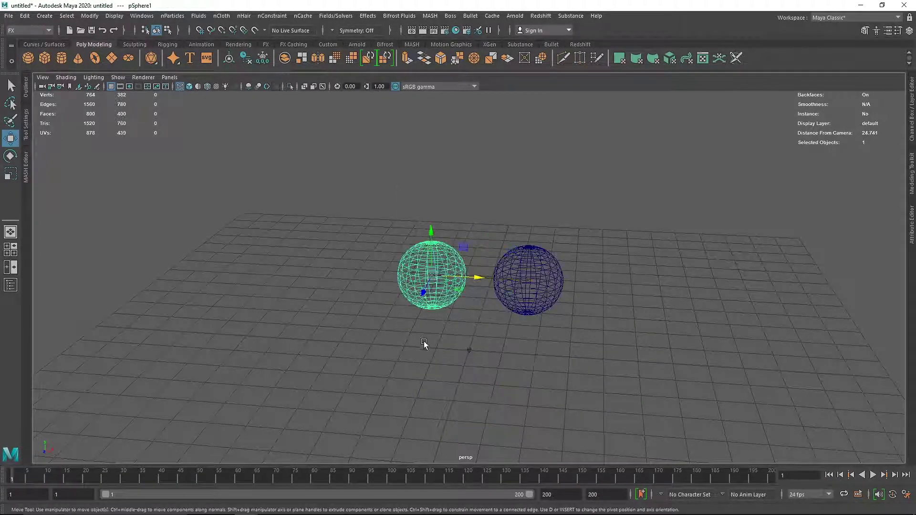
{"action": "left_click", "coordinate": [467, 274]}
{"action": "left_click", "coordinate": [523, 275]}
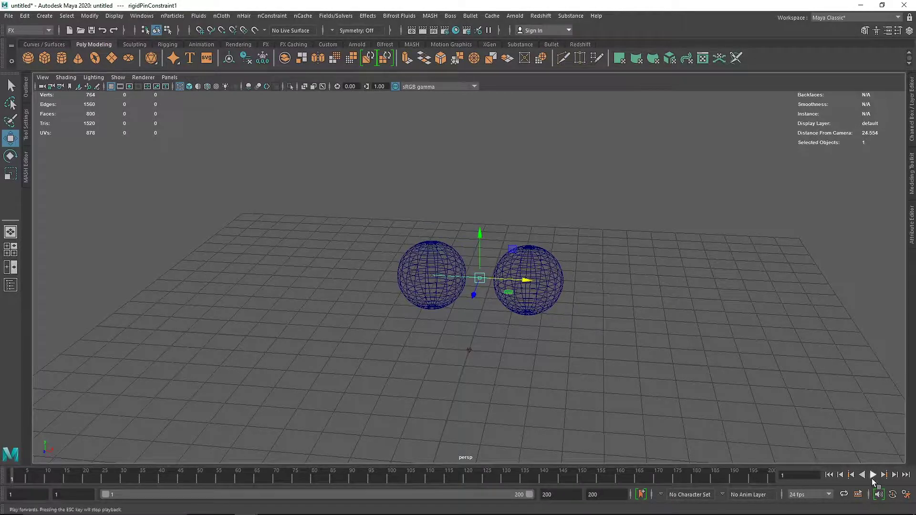
{"action": "left_click", "coordinate": [873, 477]}
{"action": "left_click", "coordinate": [829, 475]}
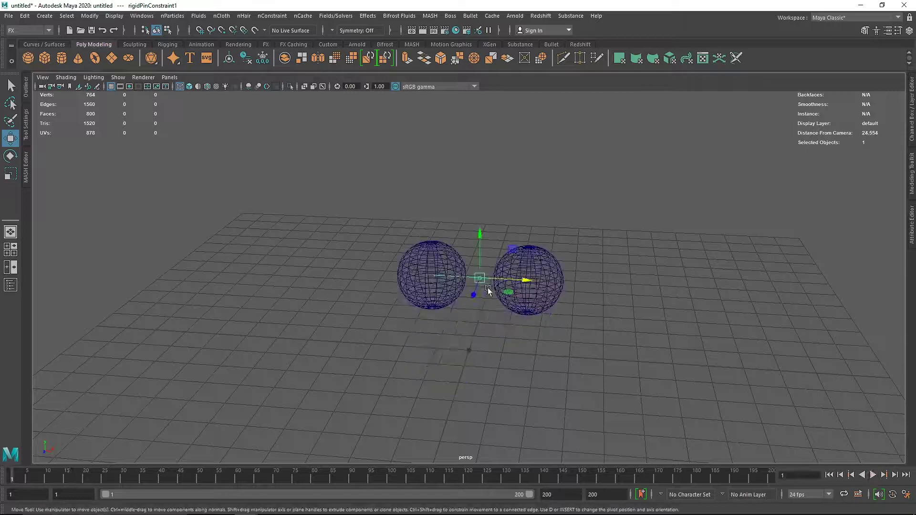
Move the pin constraint up above the original sphere, play the simulation, and rewind
{"action": "left_click", "coordinate": [488, 310]}
{"action": "left_click", "coordinate": [480, 279]}
{"action": "left_click_drag", "start_coordinate": [482, 246], "coordinate": [450, 201]}
{"action": "left_click", "coordinate": [872, 475]}
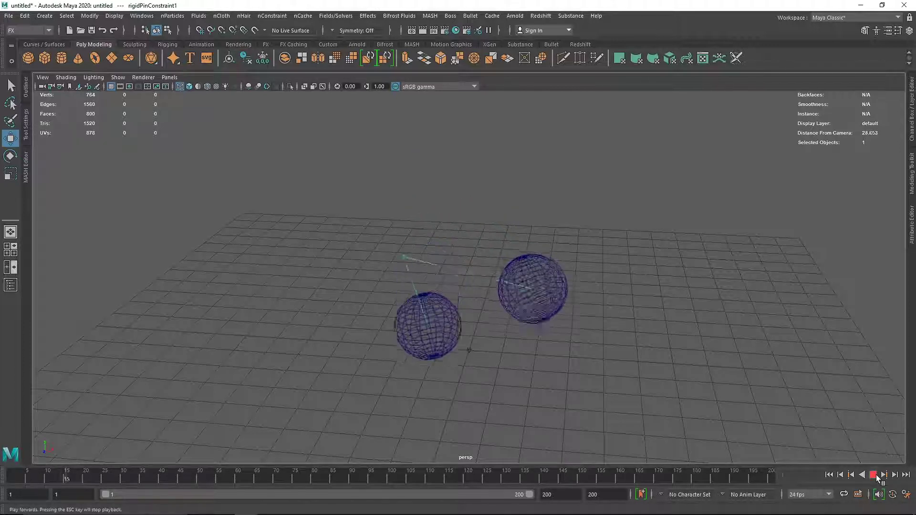
{"action": "left_click", "coordinate": [829, 475]}
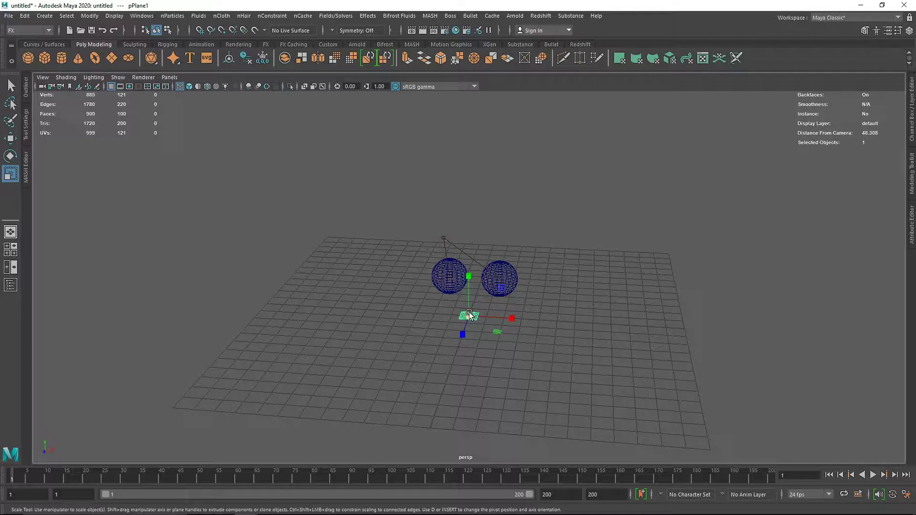
Scale the polygon plane up to cover the grid and make it a passive rigid body
{"action": "left_click_drag", "start_coordinate": [470, 316], "coordinate": [748, 384]}
{"action": "left_click", "coordinate": [336, 15]}
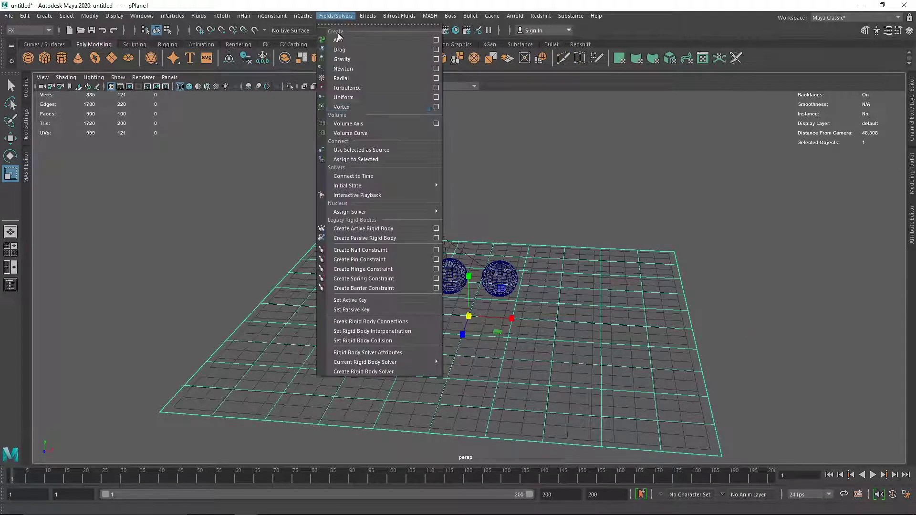
{"action": "left_click", "coordinate": [365, 238]}
Play the simulation of the pinned spheres landing on the plane, examine their contact up close, and stop playback
{"action": "scroll", "coordinate": [505, 285], "scroll_direction": "up", "scroll_amount": 3}
{"action": "left_click_drag", "start_coordinate": [504, 284], "coordinate": [486, 267], "text": "alt"}
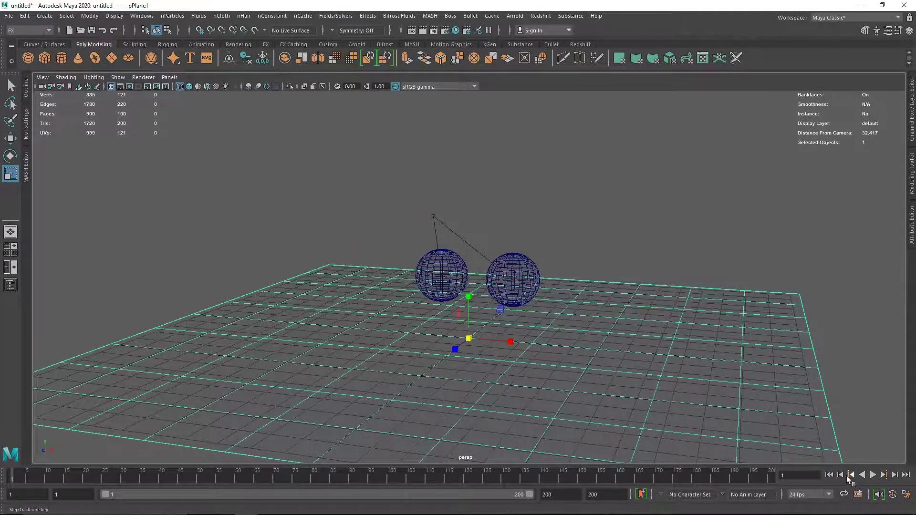
{"action": "left_click", "coordinate": [873, 475]}
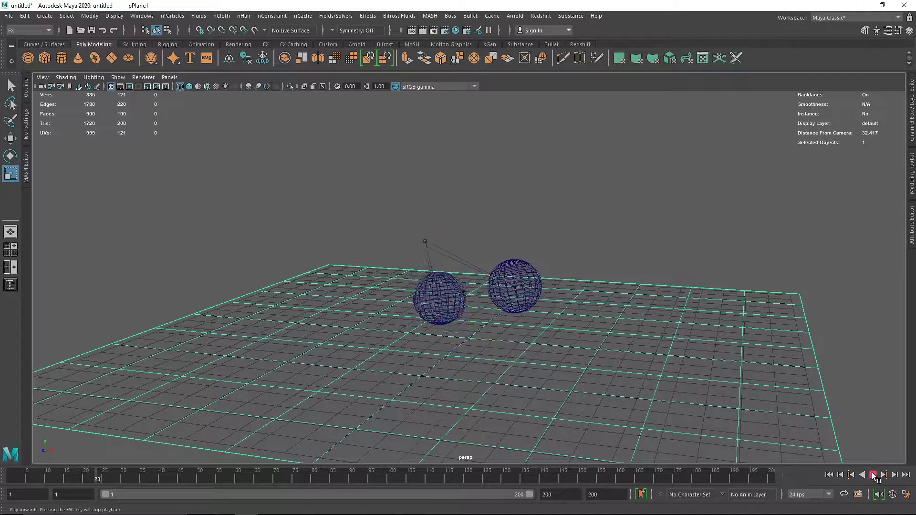
{"action": "scroll", "coordinate": [505, 279], "scroll_direction": "up", "scroll_amount": 3}
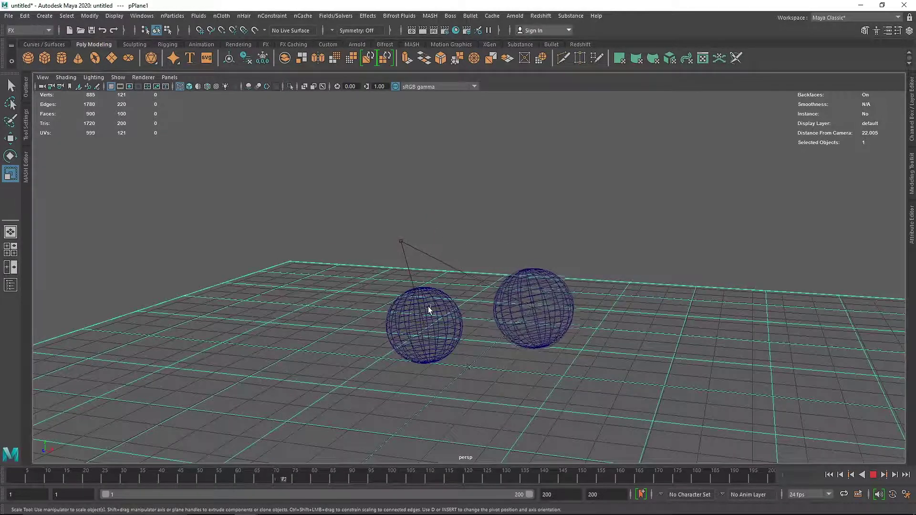
{"action": "left_click", "coordinate": [429, 307]}
{"action": "left_click", "coordinate": [507, 296]}
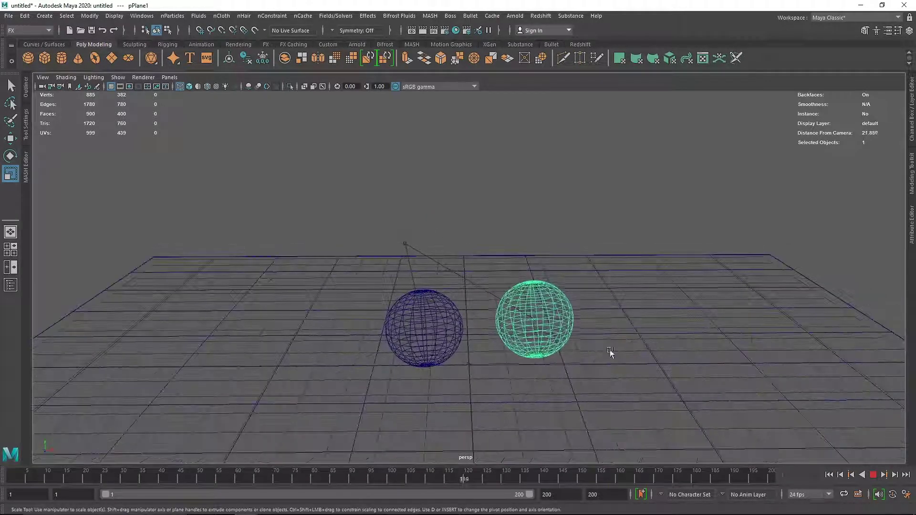
{"action": "key", "text": "Escape"}
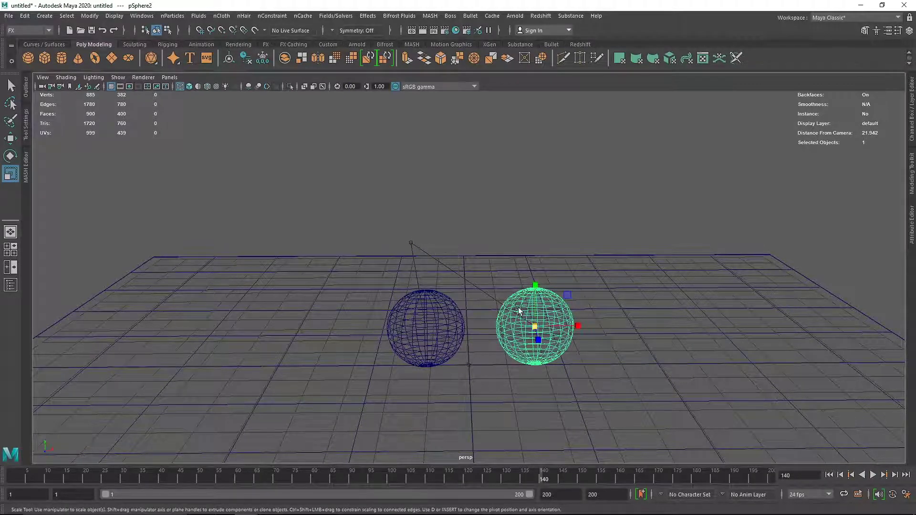
Move the pin constraint to a low position between the two spheres, rewind, and play the simulation
{"action": "left_click_drag", "start_coordinate": [387, 224], "coordinate": [516, 253]}
{"action": "key", "text": "w"}
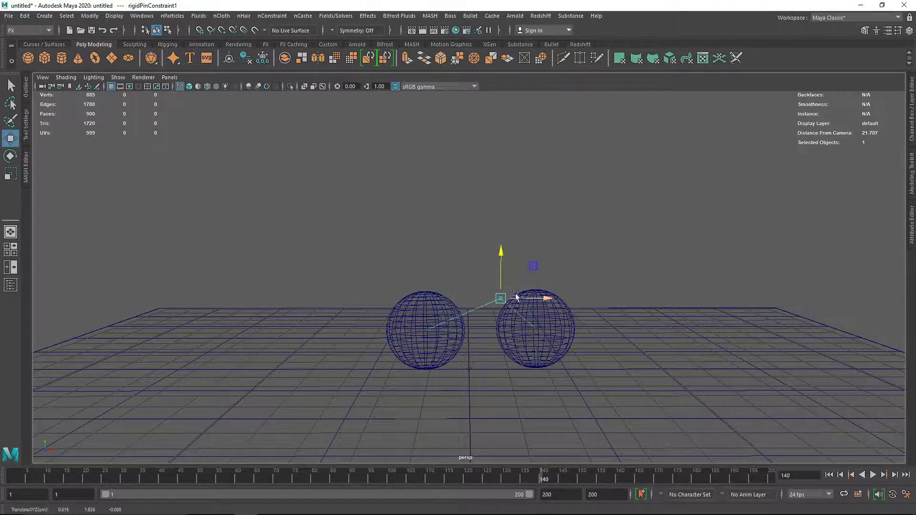
{"action": "left_click", "coordinate": [836, 475]}
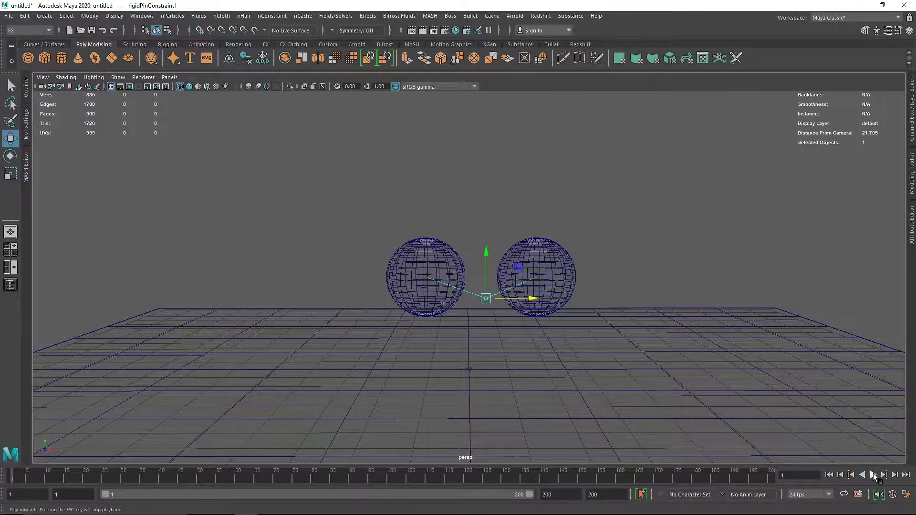
{"action": "left_click", "coordinate": [873, 476]}
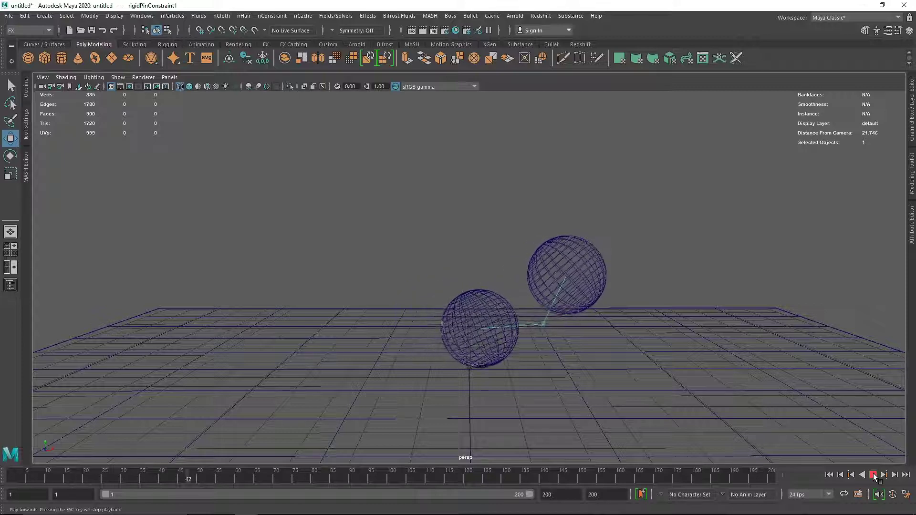
Stop the simulation, raise the second sphere higher above the plane, and rewind to the start frame
{"action": "left_click", "coordinate": [576, 281]}
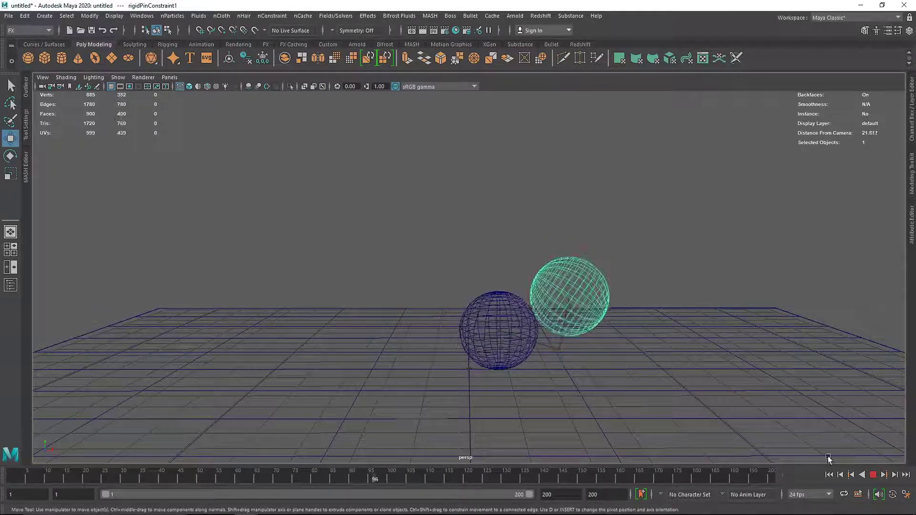
{"action": "left_click", "coordinate": [873, 475]}
{"action": "left_click_drag", "start_coordinate": [629, 380], "coordinate": [595, 380], "text": "alt"}
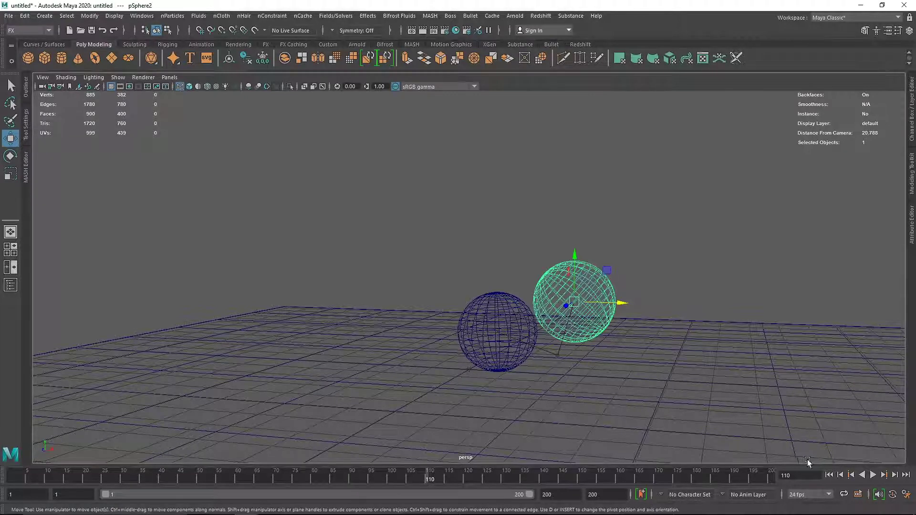
{"action": "left_click_drag", "start_coordinate": [554, 318], "coordinate": [585, 297], "text": "alt"}
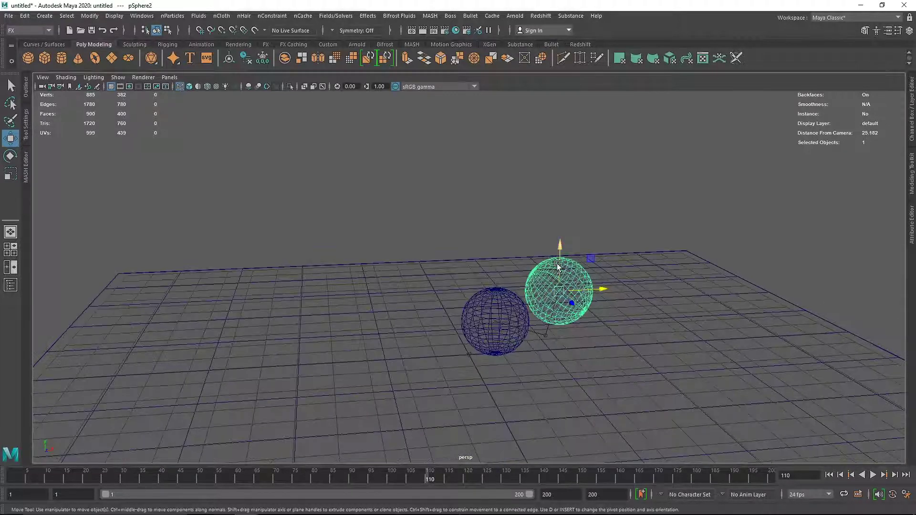
{"action": "left_click_drag", "start_coordinate": [558, 266], "coordinate": [559, 210]}
{"action": "left_click", "coordinate": [827, 475]}
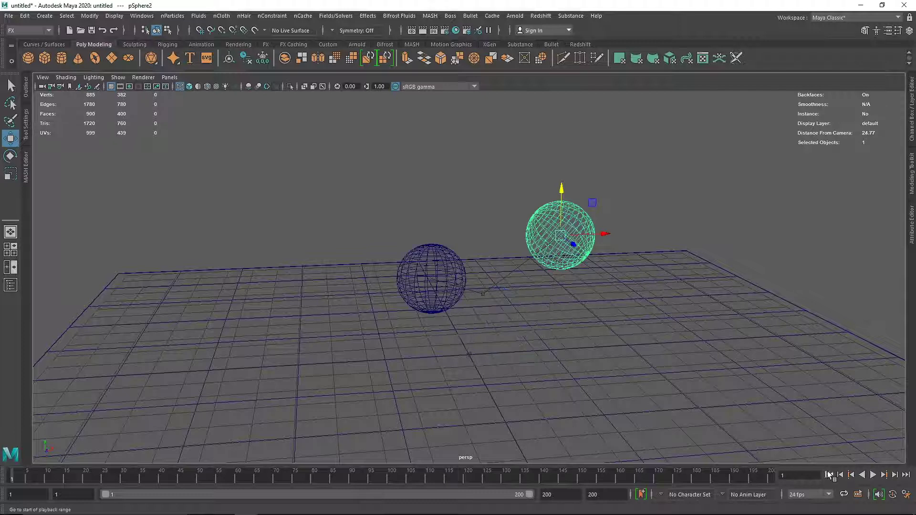
Move the pin constraint upward between the two spheres and play the simulation, then stop it
{"action": "left_click", "coordinate": [482, 294]}
{"action": "left_click_drag", "start_coordinate": [484, 268], "coordinate": [528, 241]}
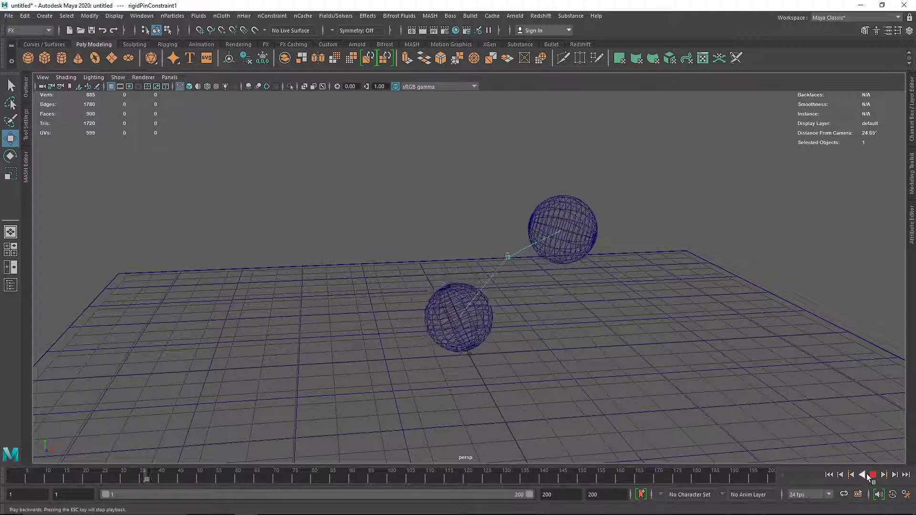
{"action": "left_click_drag", "start_coordinate": [565, 305], "coordinate": [524, 310], "text": "alt"}
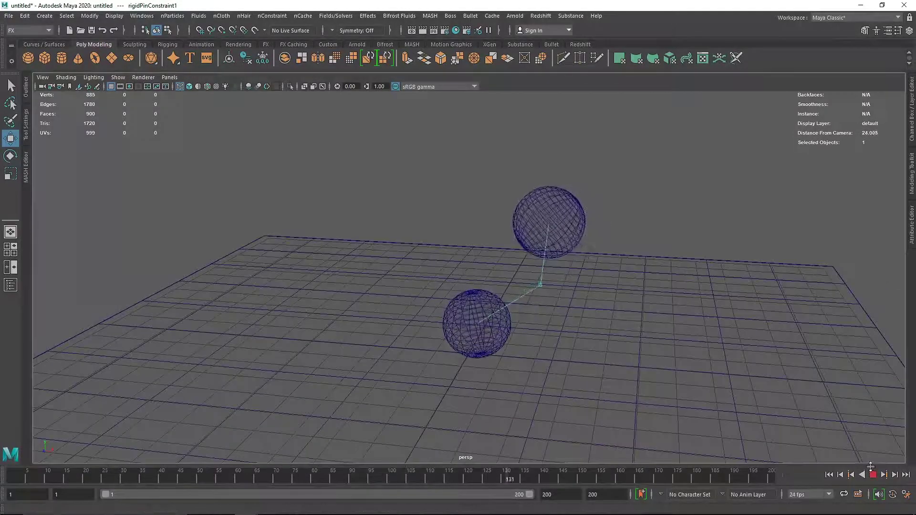
{"action": "left_click", "coordinate": [874, 475]}
Delete the pin constraint, both spheres and the ground plane to empty the scene
{"action": "left_click_drag", "start_coordinate": [564, 357], "coordinate": [568, 356], "text": "alt"}
{"action": "scroll", "coordinate": [568, 356], "scroll_direction": "down", "scroll_amount": 2}
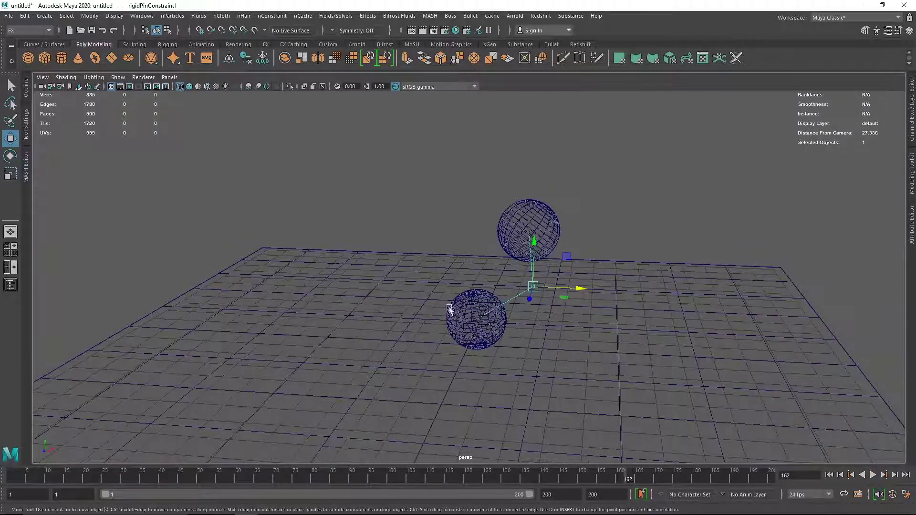
{"action": "key", "text": "Delete"}
{"action": "left_click_drag", "start_coordinate": [434, 291], "coordinate": [532, 347]}
{"action": "key", "text": "Delete"}
{"action": "left_click_drag", "start_coordinate": [491, 195], "coordinate": [607, 319]}
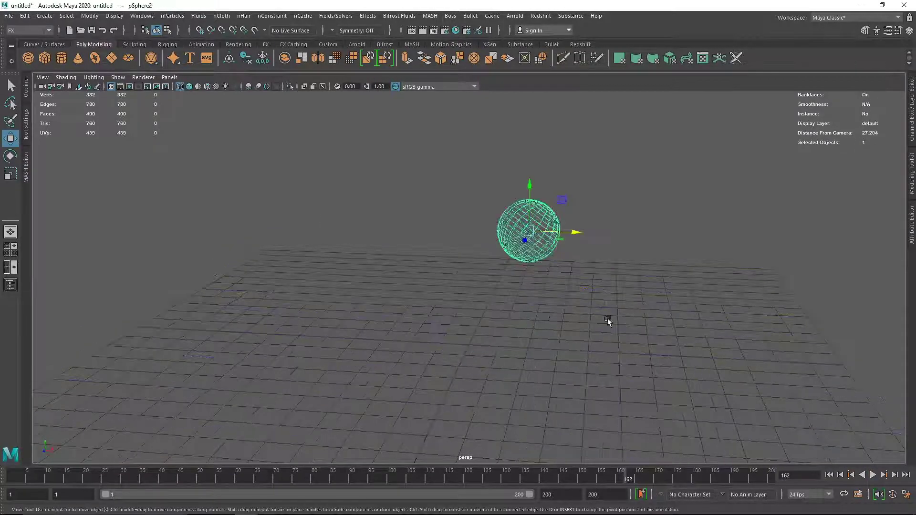
{"action": "key", "text": "Delete"}
Create a polygon sphere about 3.5 units above the grid and look at the initial position setting in the pin constraint options
{"action": "left_click", "coordinate": [28, 58]}
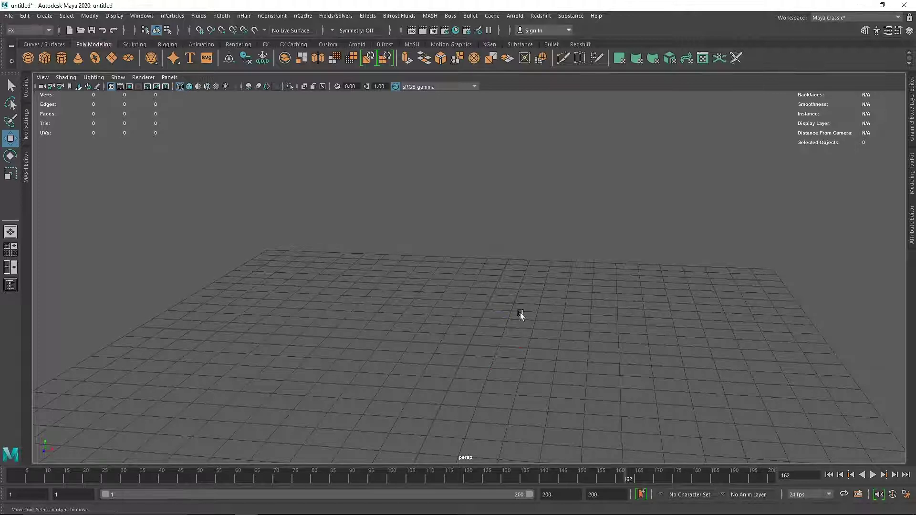
{"action": "left_click_drag", "start_coordinate": [466, 298], "coordinate": [466, 200]}
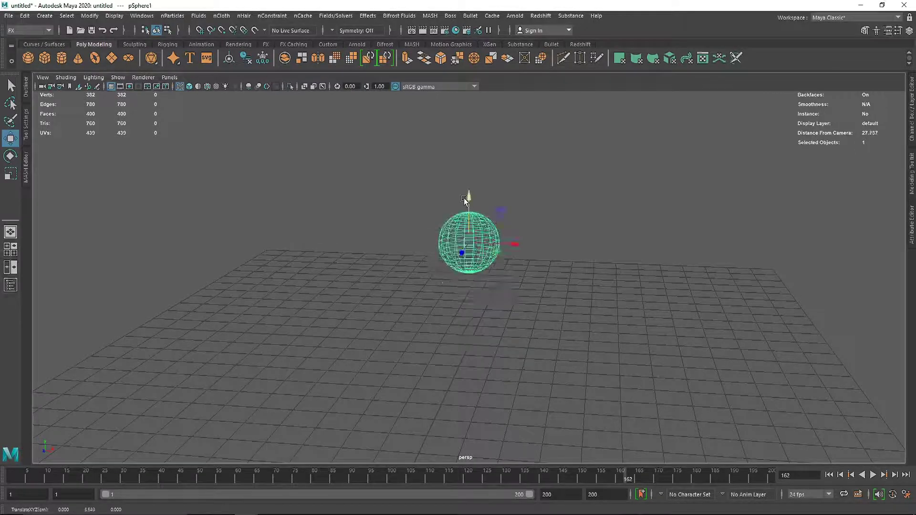
{"action": "left_click", "coordinate": [336, 15]}
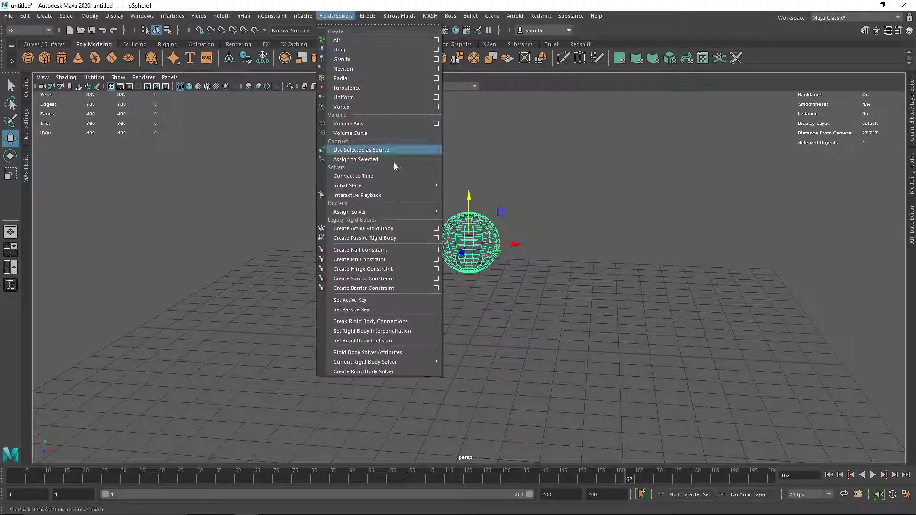
{"action": "left_click", "coordinate": [436, 259]}
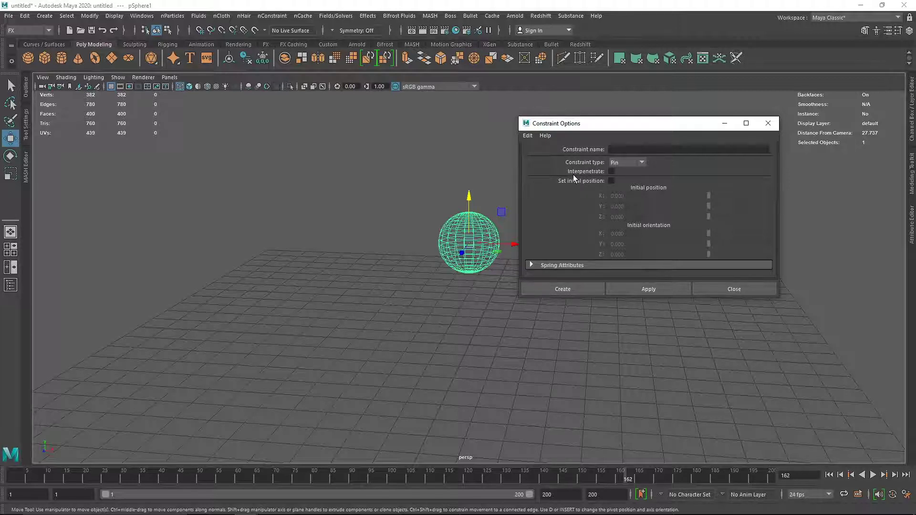
{"action": "left_click", "coordinate": [611, 181]}
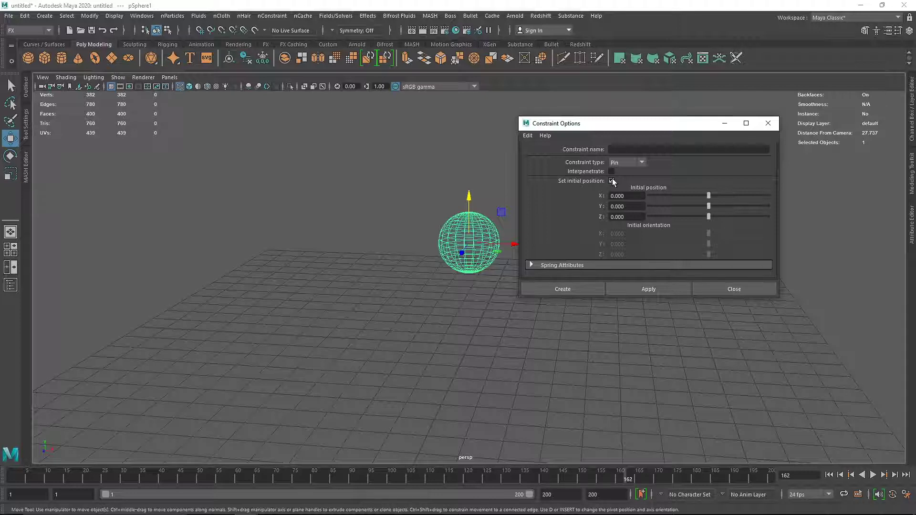
{"action": "left_click", "coordinate": [612, 182]}
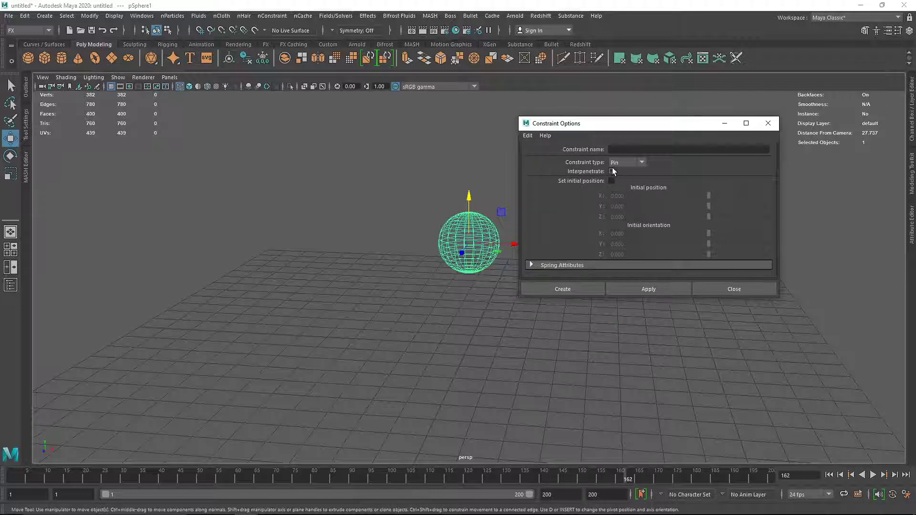
Move the sphere along negative X, duplicate it, and place the copy beside it at about X -0.8
{"action": "mouse_move", "coordinate": [503, 245]}
{"action": "left_mouse_down"}
{"action": "mouse_move", "coordinate": [394, 242]}
{"action": "mouse_move", "coordinate": [516, 259]}
{"action": "mouse_move", "coordinate": [506, 259]}
{"action": "left_mouse_up"}
{"action": "key", "text": "ctrl+z"}
{"action": "left_click_drag", "start_coordinate": [430, 246], "coordinate": [489, 260]}
{"action": "left_click", "coordinate": [384, 234]}
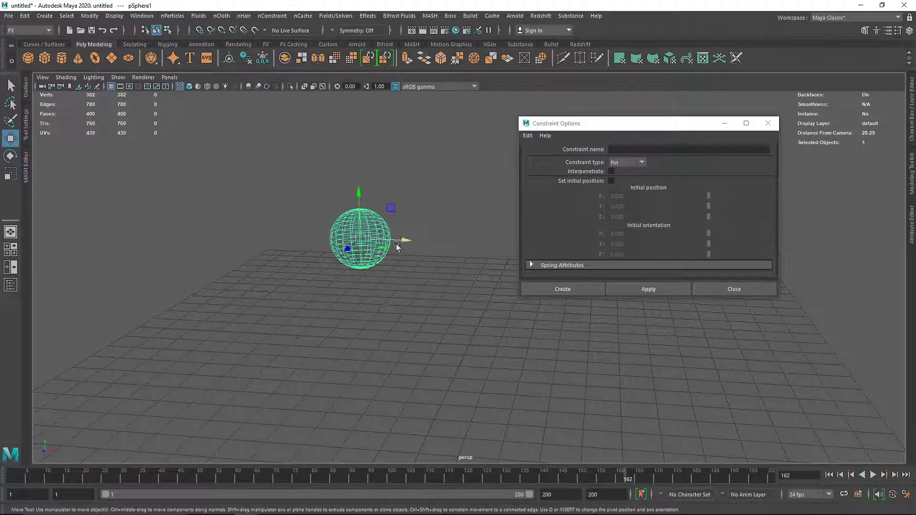
{"action": "key", "text": "ctrl+d"}
{"action": "left_click_drag", "start_coordinate": [401, 243], "coordinate": [491, 245]}
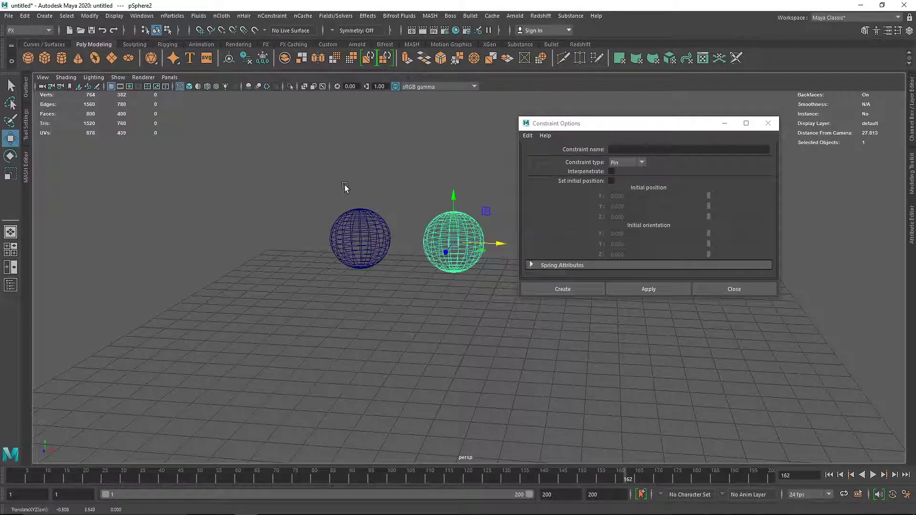
Create a pin constraint between the two spheres and raise the constraint above them
{"action": "left_click_drag", "start_coordinate": [318, 161], "coordinate": [496, 290]}
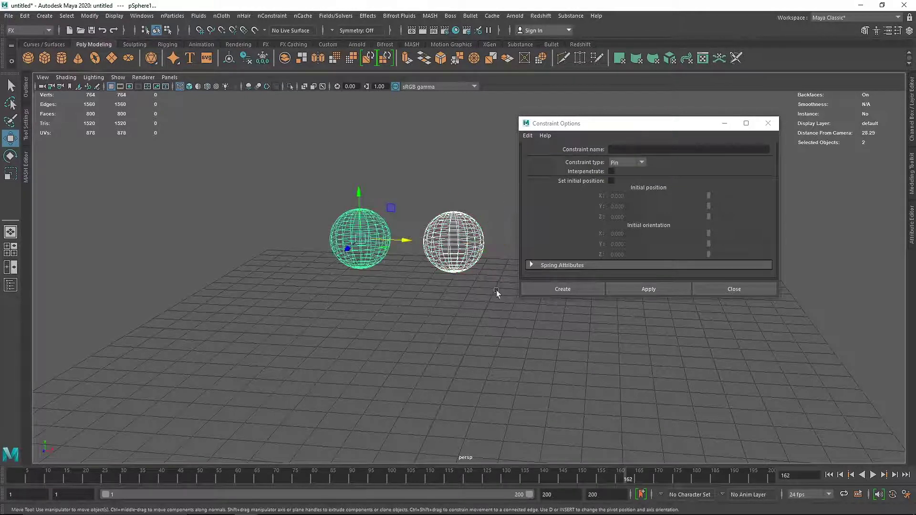
{"action": "left_click", "coordinate": [612, 171]}
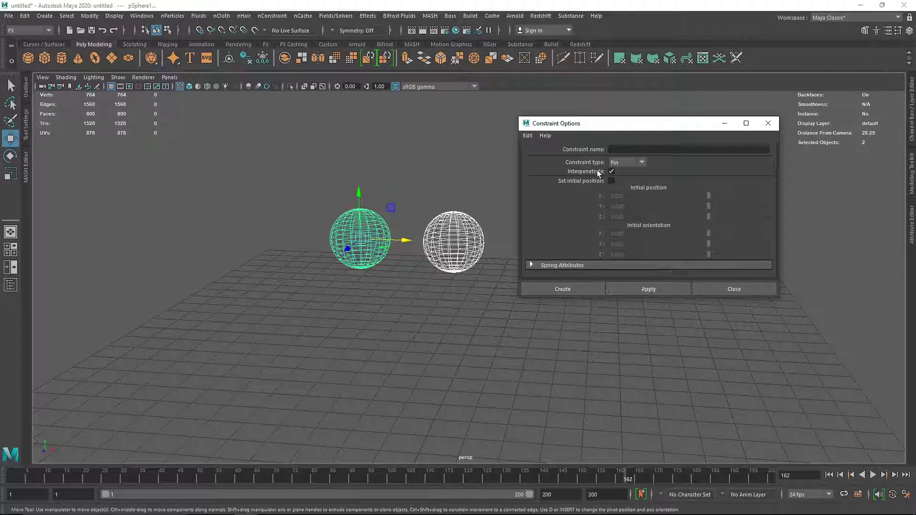
{"action": "left_click", "coordinate": [612, 170]}
{"action": "left_click_drag", "start_coordinate": [368, 136], "coordinate": [380, 304]}
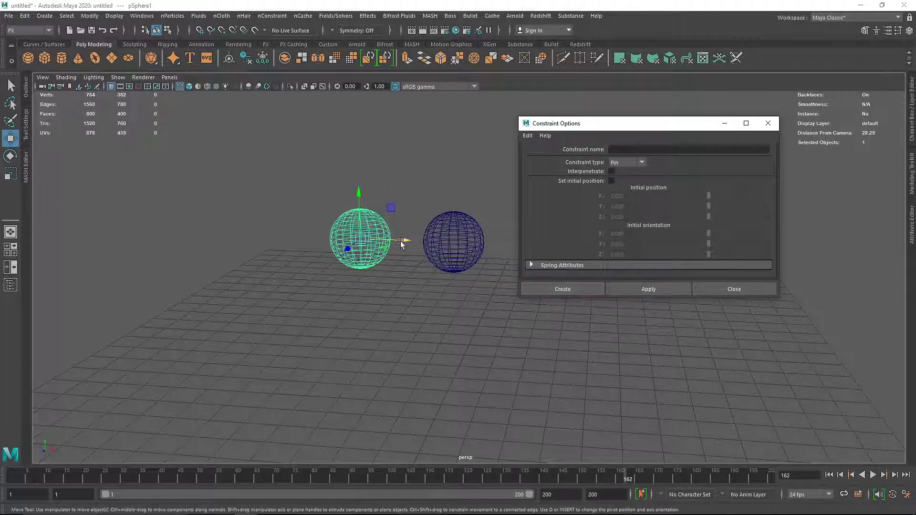
{"action": "left_click", "coordinate": [452, 241], "text": "shift"}
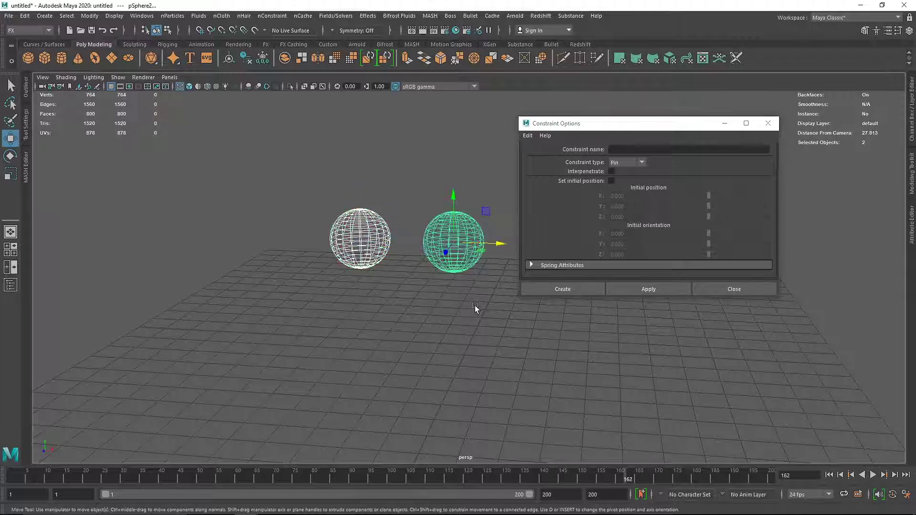
{"action": "left_click", "coordinate": [576, 289]}
{"action": "left_click_drag", "start_coordinate": [406, 215], "coordinate": [391, 229]}
Create a third polygon sphere and place it in front of the pinned pair at about Y 4.2, Z 5.0
{"action": "left_click", "coordinate": [31, 61]}
{"action": "left_click_drag", "start_coordinate": [469, 304], "coordinate": [469, 277]}
{"action": "left_click_drag", "start_coordinate": [447, 334], "coordinate": [373, 422]}
{"action": "left_click_drag", "start_coordinate": [361, 378], "coordinate": [363, 308]}
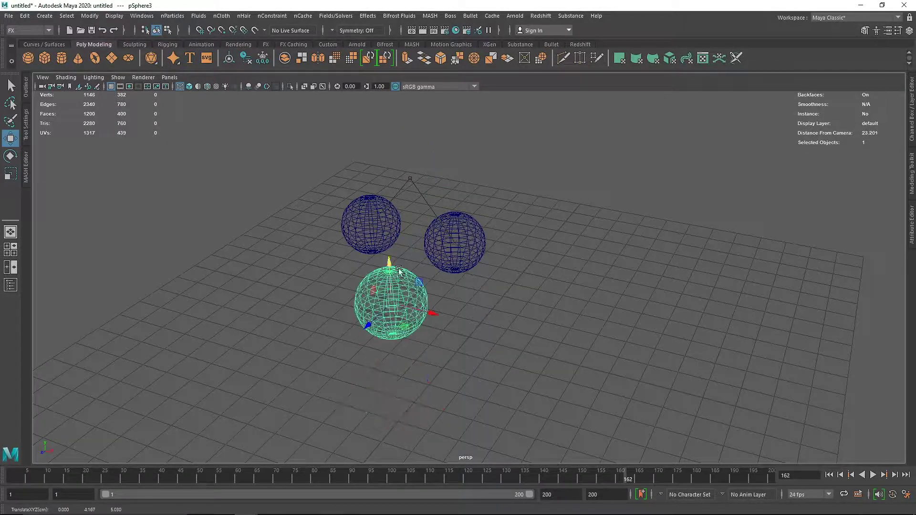
{"action": "key", "text": "5"}
{"action": "left_click", "coordinate": [604, 281]}
{"action": "left_click", "coordinate": [416, 304]}
{"action": "key", "text": "4"}
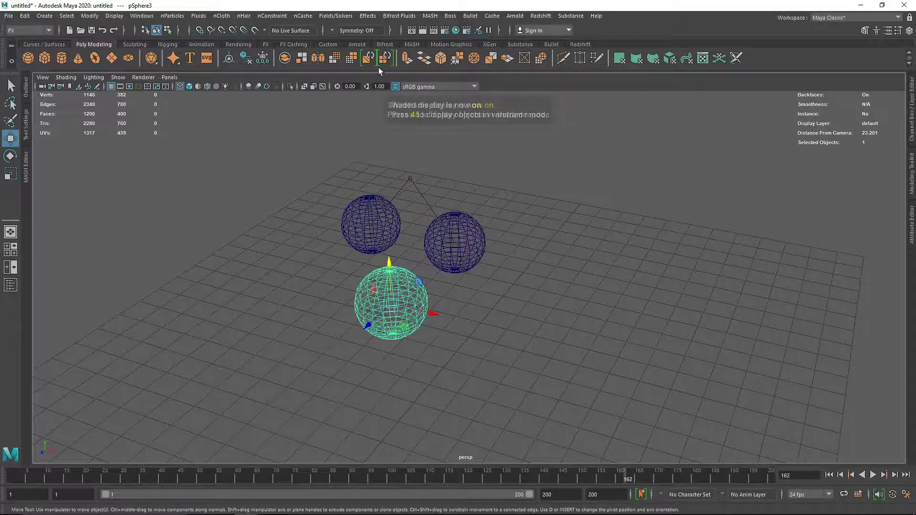
{"action": "left_click", "coordinate": [336, 16]}
{"action": "left_click", "coordinate": [436, 259]}
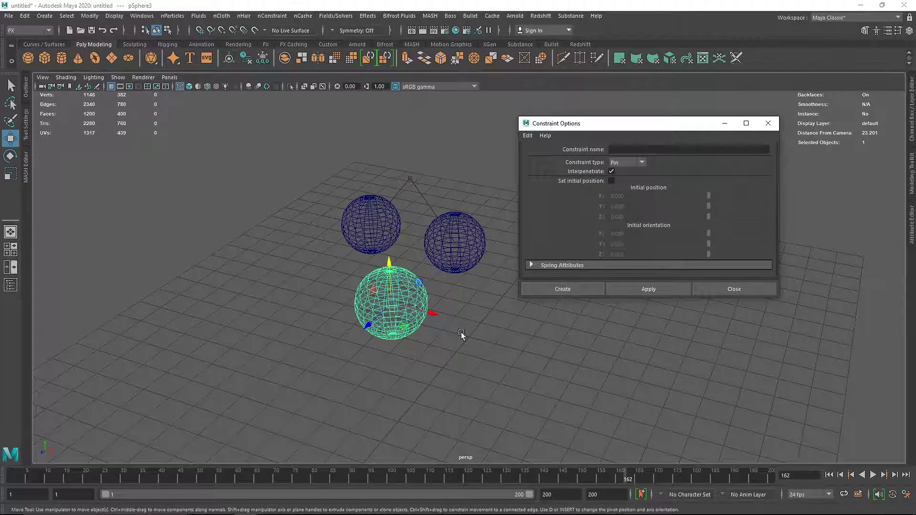
{"action": "left_click", "coordinate": [729, 284]}
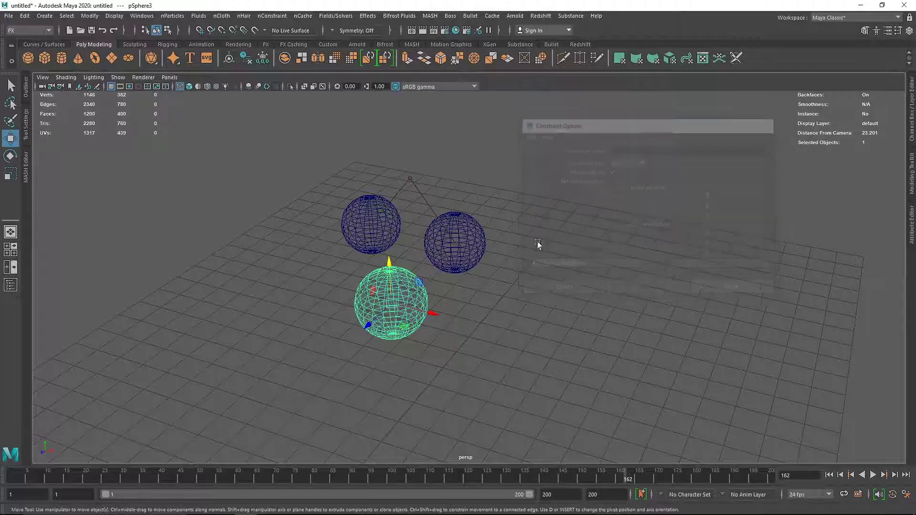
Create a fourth polygon sphere at the grid's centre, duplicate it, and move the copy along Z to below the third sphere
{"action": "left_click", "coordinate": [27, 58]}
{"action": "left_click_drag", "start_coordinate": [471, 319], "coordinate": [401, 313]}
{"action": "left_click_drag", "start_coordinate": [487, 298], "coordinate": [349, 356]}
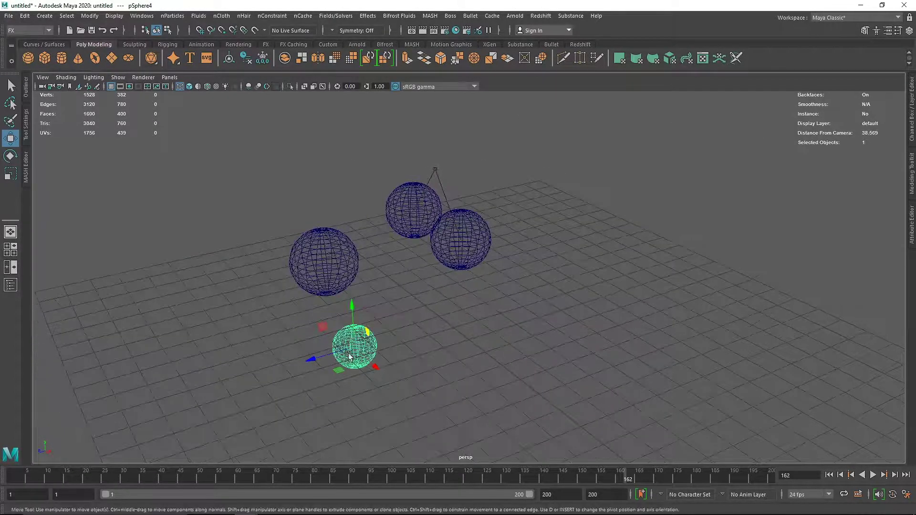
{"action": "key", "text": "ctrl+z"}
{"action": "key", "text": "ctrl+d"}
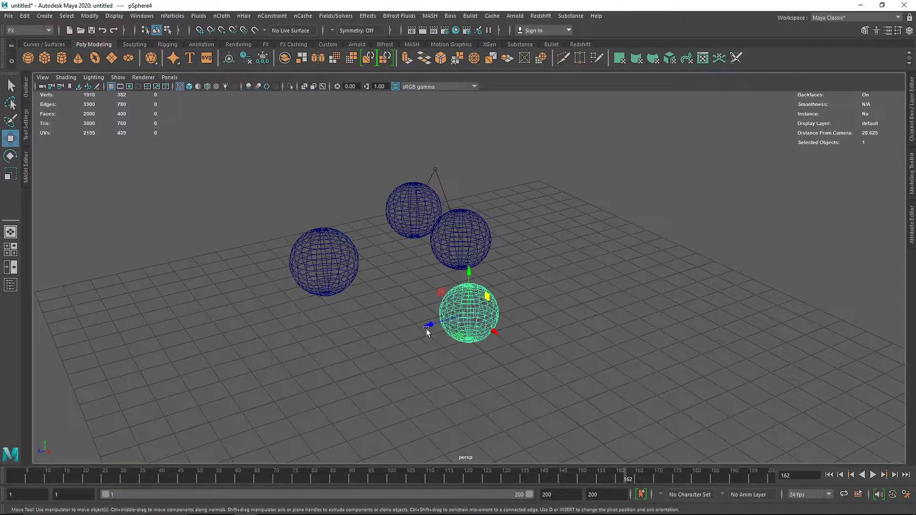
{"action": "left_click_drag", "start_coordinate": [428, 330], "coordinate": [299, 370]}
Create a pin constraint between the third sphere and the one below it, and delete the spare sphere at the grid's centre
{"action": "left_click", "coordinate": [467, 315], "text": "shift"}
{"action": "left_click", "coordinate": [328, 266], "text": "shift"}
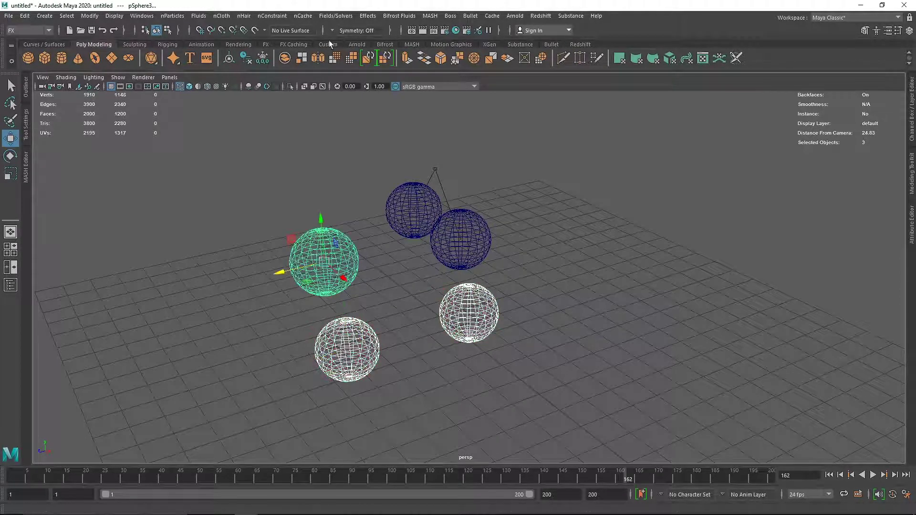
{"action": "left_click", "coordinate": [330, 15]}
{"action": "left_click", "coordinate": [436, 260]}
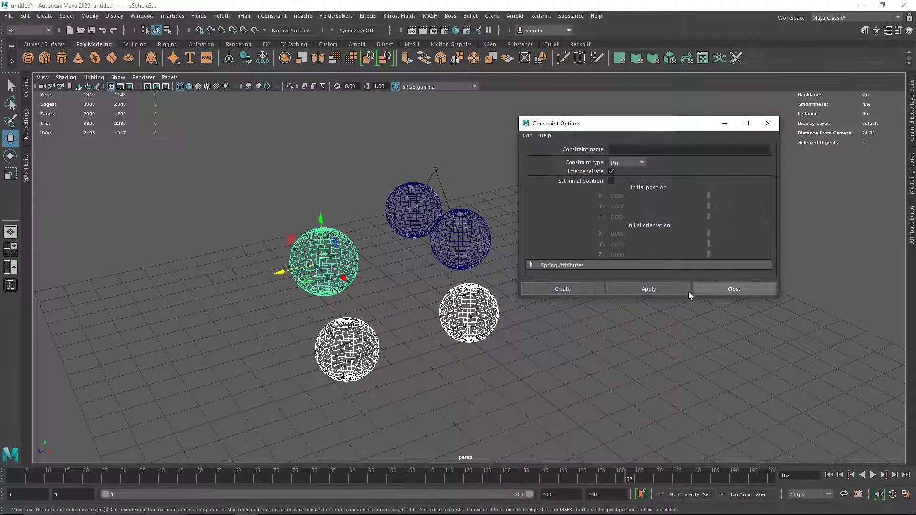
{"action": "left_click", "coordinate": [490, 316], "text": "shift"}
{"action": "left_click", "coordinate": [596, 290]}
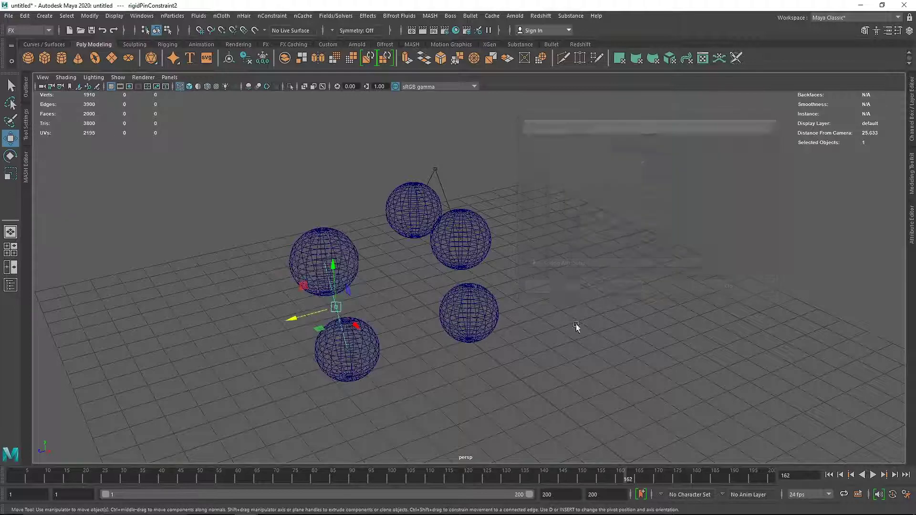
{"action": "left_click", "coordinate": [472, 327]}
{"action": "key", "text": "Delete"}
Move the second pin constraint sideways along X, away from its two spheres, and clear the selection
{"action": "left_click_drag", "start_coordinate": [301, 343], "coordinate": [401, 331], "text": "alt"}
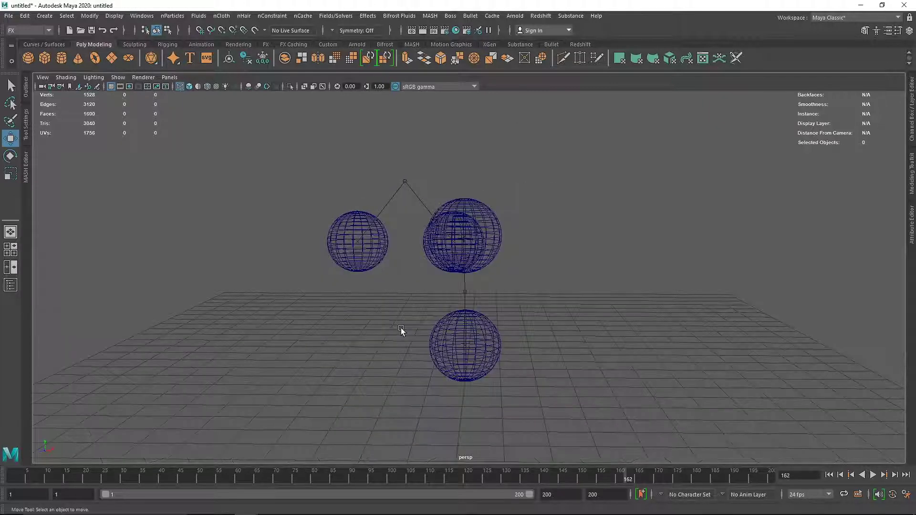
{"action": "left_click", "coordinate": [467, 290]}
{"action": "left_click_drag", "start_coordinate": [510, 293], "coordinate": [612, 296]}
{"action": "left_click_drag", "start_coordinate": [565, 308], "coordinate": [505, 326], "text": "alt"}
{"action": "scroll", "coordinate": [505, 325], "scroll_direction": "down", "scroll_amount": 3}
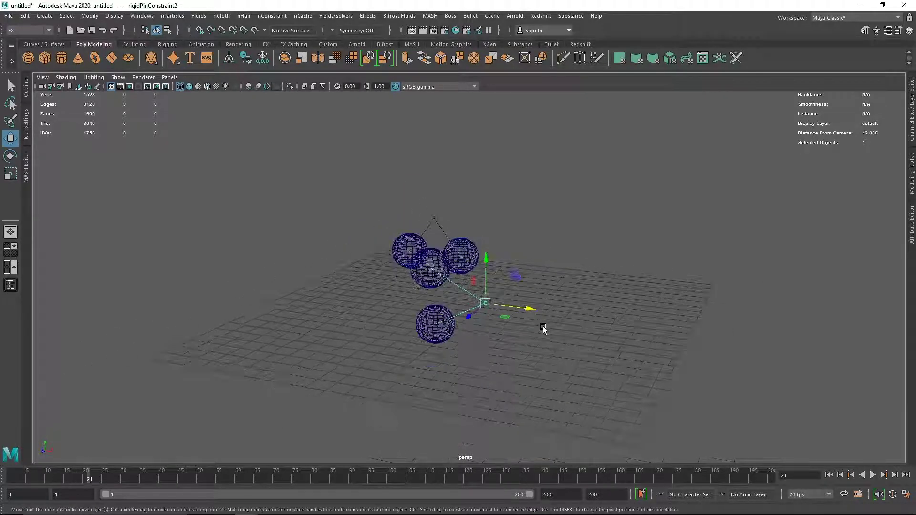
{"action": "left_click_drag", "start_coordinate": [544, 327], "coordinate": [466, 337], "text": "alt"}
{"action": "left_click", "coordinate": [448, 339]}
{"action": "left_click", "coordinate": [422, 293]}
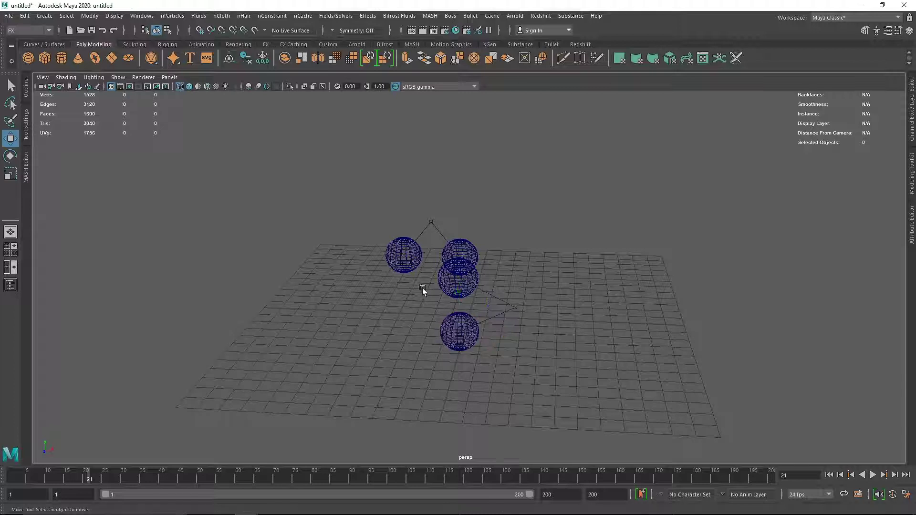
Add a gravity field to one sphere of each pinned pair and play the simulation, viewing the motion from several angles
{"action": "left_click", "coordinate": [445, 278]}
{"action": "left_click", "coordinate": [450, 334], "text": "shift"}
{"action": "left_click", "coordinate": [406, 266], "text": "shift"}
{"action": "left_click", "coordinate": [463, 247], "text": "shift"}
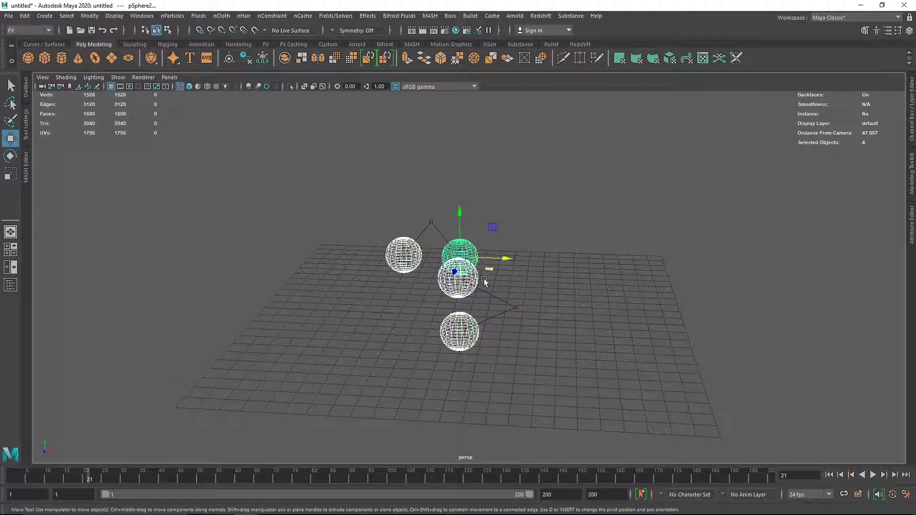
{"action": "left_click_drag", "start_coordinate": [470, 248], "coordinate": [466, 285], "text": "alt"}
{"action": "left_click", "coordinate": [427, 284], "text": "shift"}
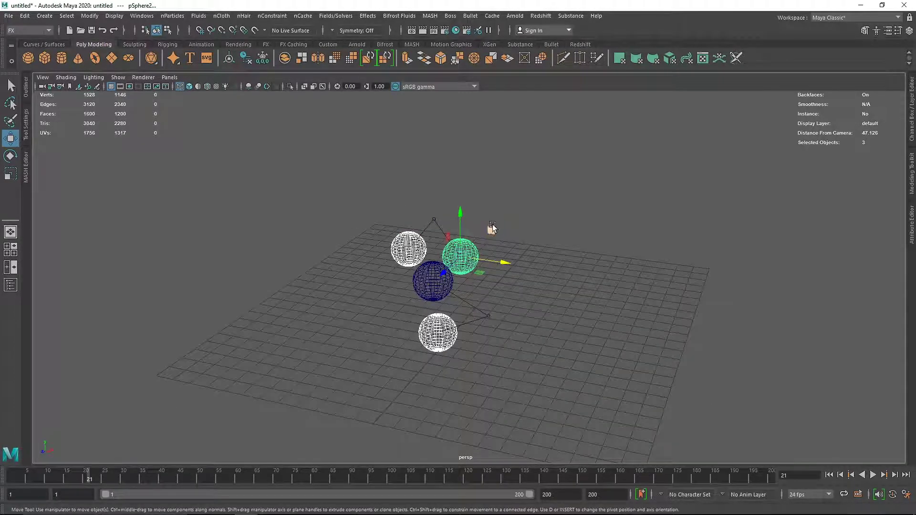
{"action": "left_click", "coordinate": [460, 256], "text": "shift"}
{"action": "left_click", "coordinate": [347, 18]}
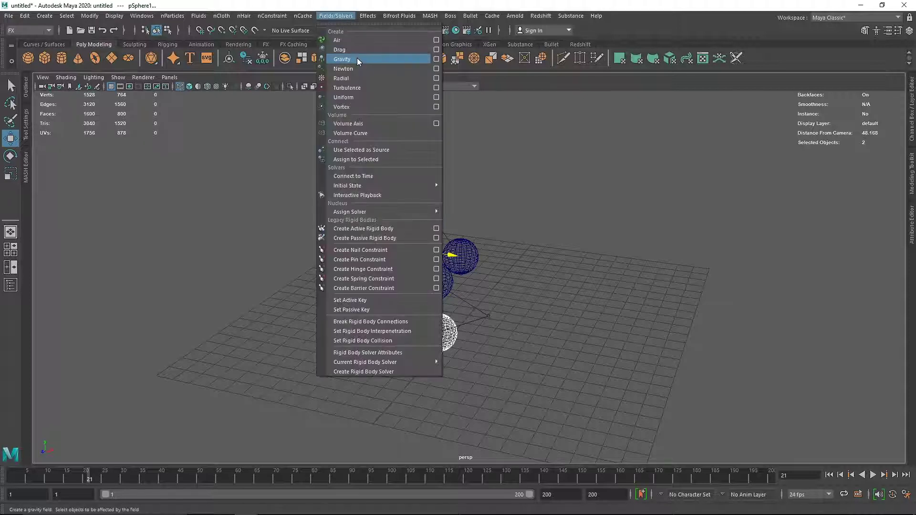
{"action": "left_click", "coordinate": [352, 58]}
{"action": "left_click", "coordinate": [873, 474]}
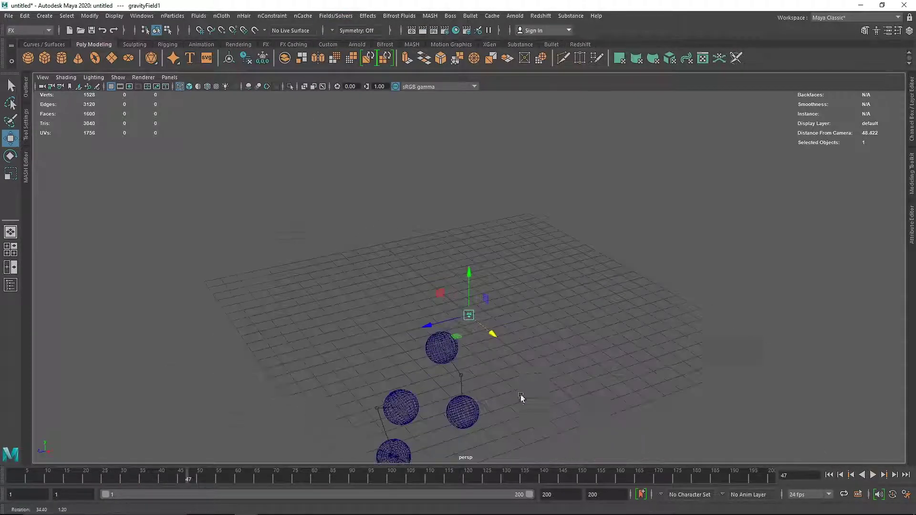
{"action": "key", "text": "Escape"}
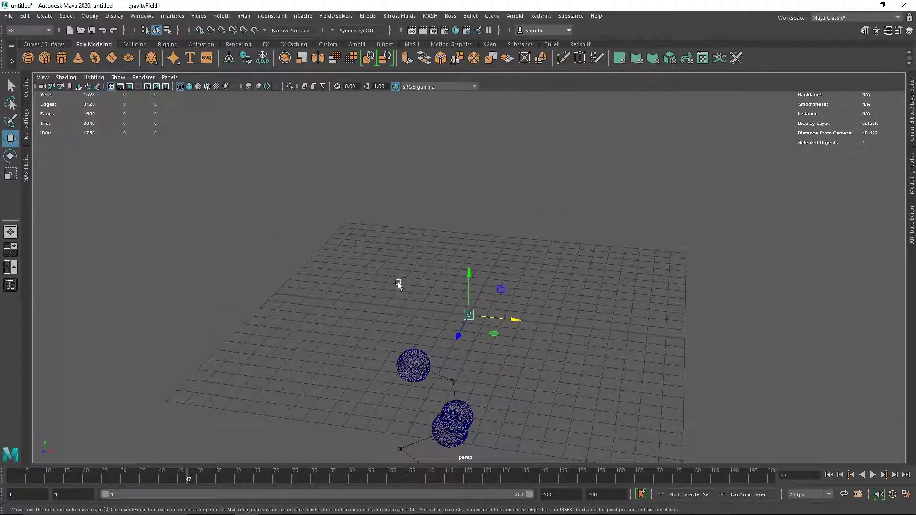
Select every object in the scene, including spheres, pins and gravity field, and delete them all
{"action": "left_click_drag", "start_coordinate": [389, 291], "coordinate": [507, 441]}
{"action": "scroll", "coordinate": [489, 439], "scroll_direction": "down", "scroll_amount": 4}
{"action": "key", "text": "Delete"}
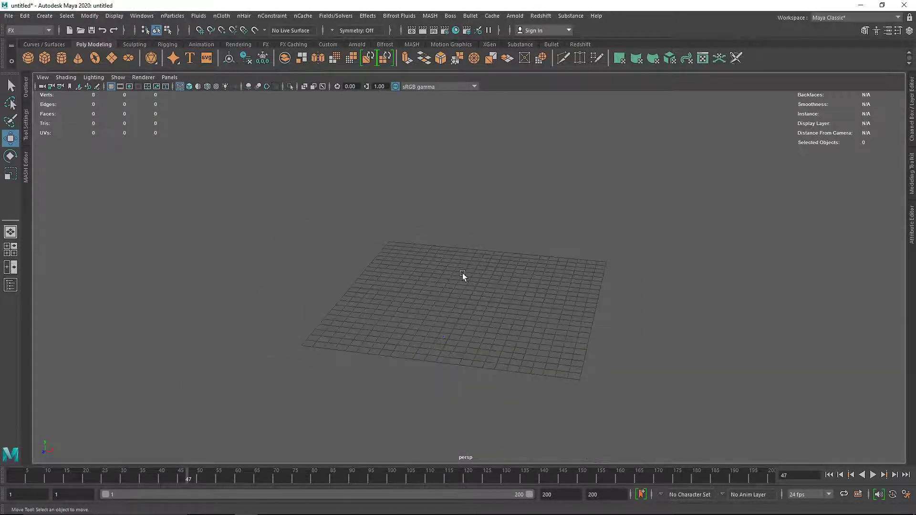
{"action": "scroll", "coordinate": [463, 273], "scroll_direction": "up", "scroll_amount": 3}
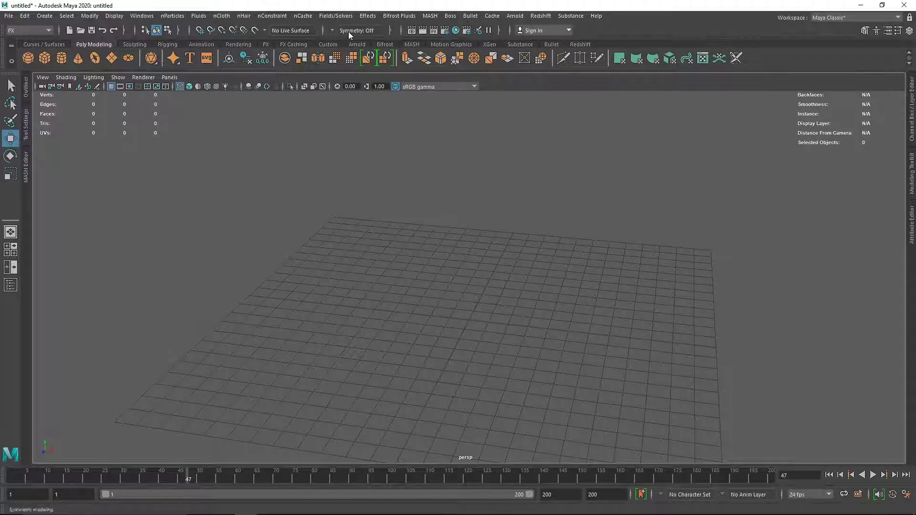
Create a polygon sphere at the grid's centre, raise it to about Y 4.5, and scale it up uniformly in shaded display
{"action": "left_click", "coordinate": [335, 15]}
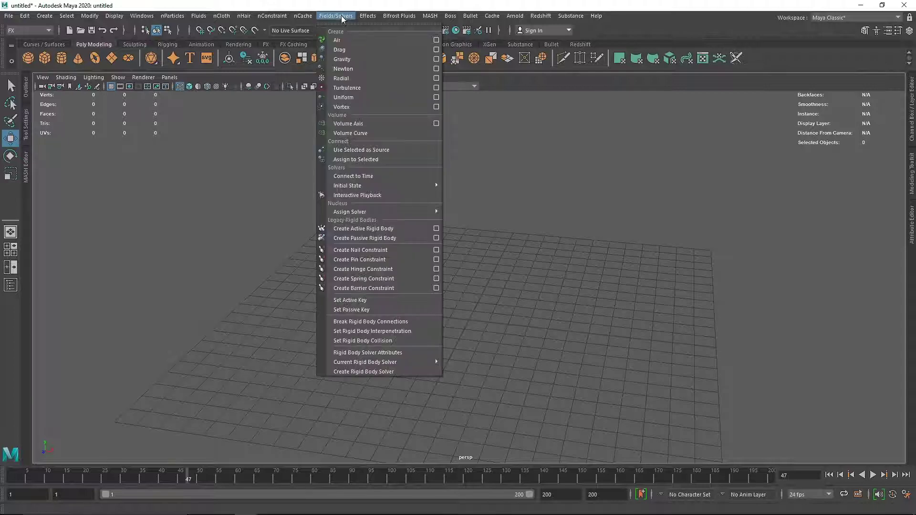
{"action": "left_click", "coordinate": [54, 78]}
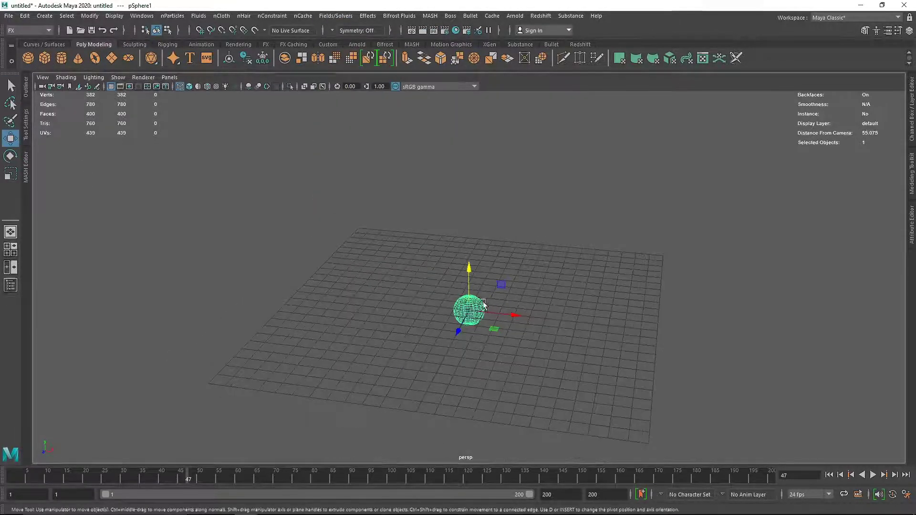
{"action": "key", "text": "f"}
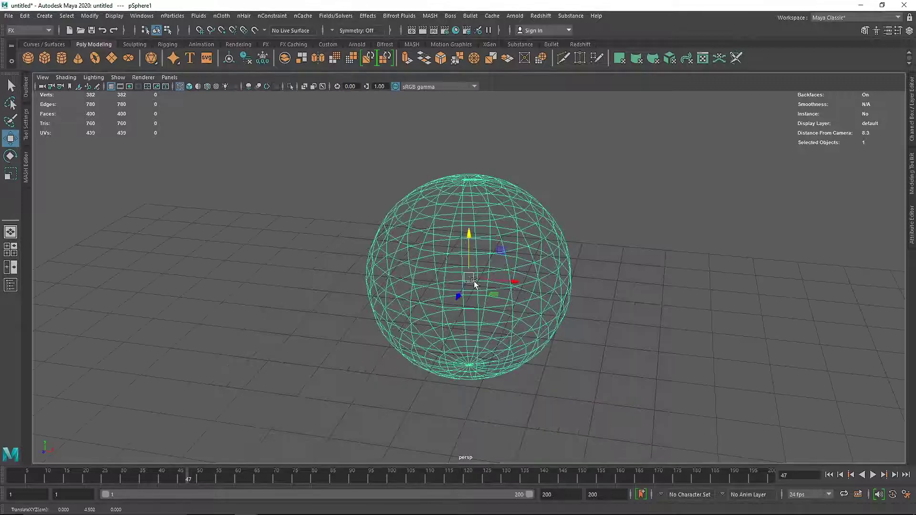
{"action": "key", "text": "r"}
{"action": "scroll", "coordinate": [543, 291], "scroll_direction": "up", "scroll_amount": 2}
{"action": "scroll", "coordinate": [536, 293], "scroll_direction": "down", "scroll_amount": 4}
{"action": "key", "text": "5"}
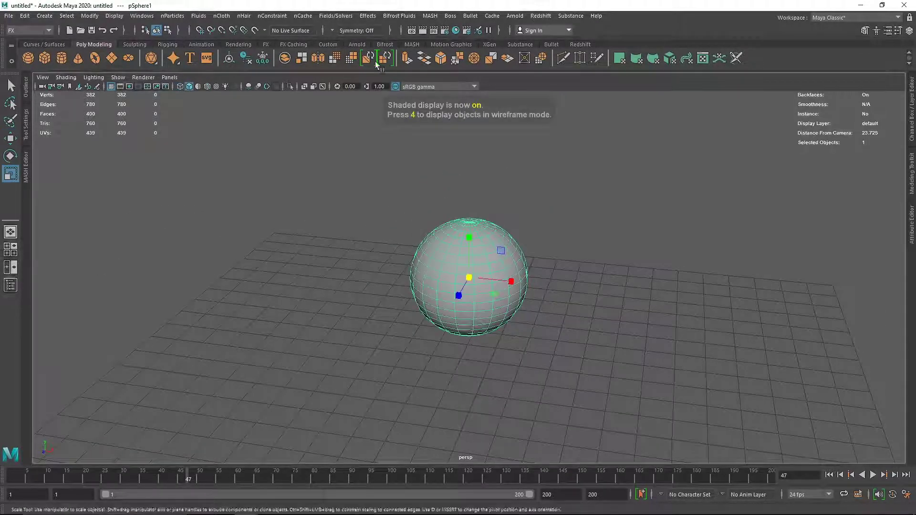
Create a hinge constraint on the sphere, return to frame 1, and switch the viewport to wireframe display
{"action": "left_click", "coordinate": [336, 16]}
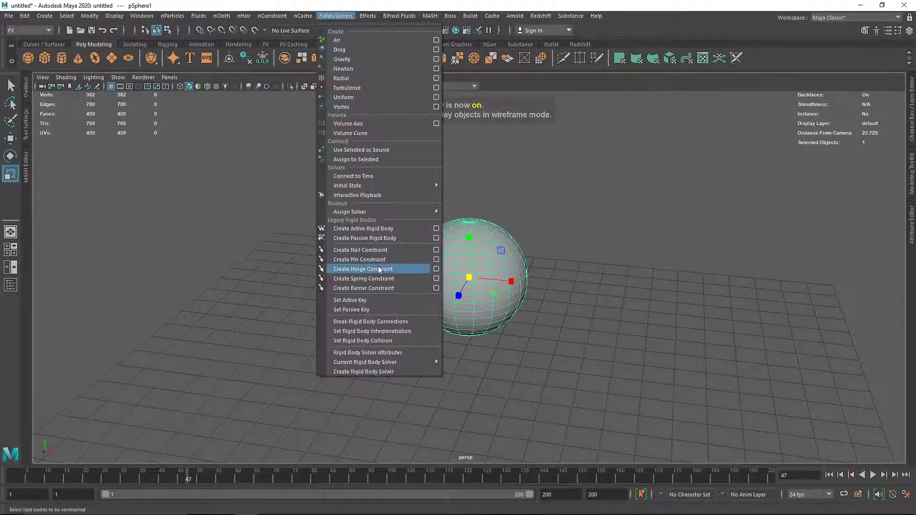
{"action": "left_click", "coordinate": [372, 270]}
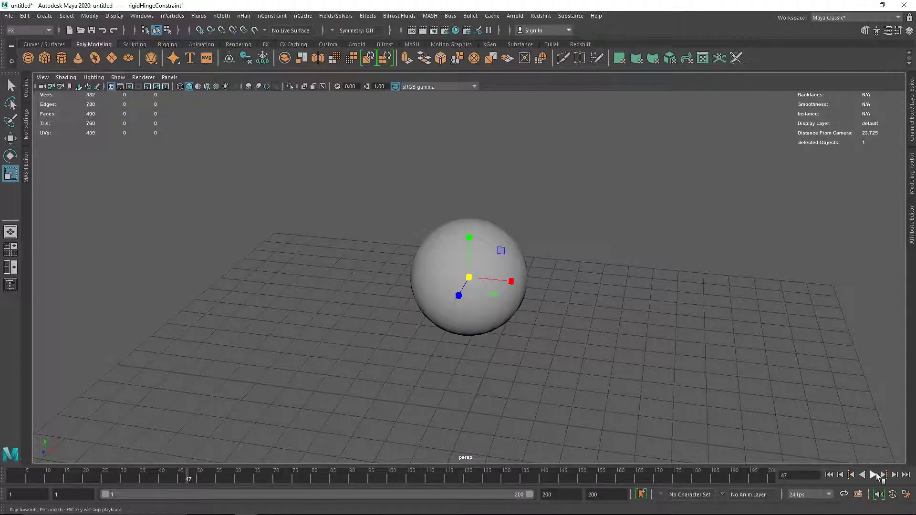
{"action": "left_click", "coordinate": [829, 475]}
{"action": "scroll", "coordinate": [491, 240], "scroll_direction": "up", "scroll_amount": 3}
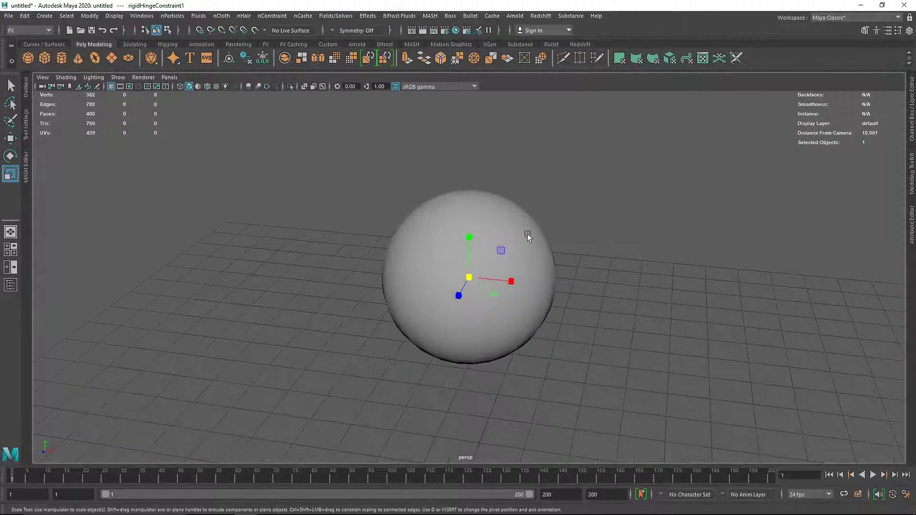
{"action": "key", "text": "4"}
{"action": "left_click", "coordinate": [558, 246]}
{"action": "scroll", "coordinate": [525, 272], "scroll_direction": "up", "scroll_amount": 4}
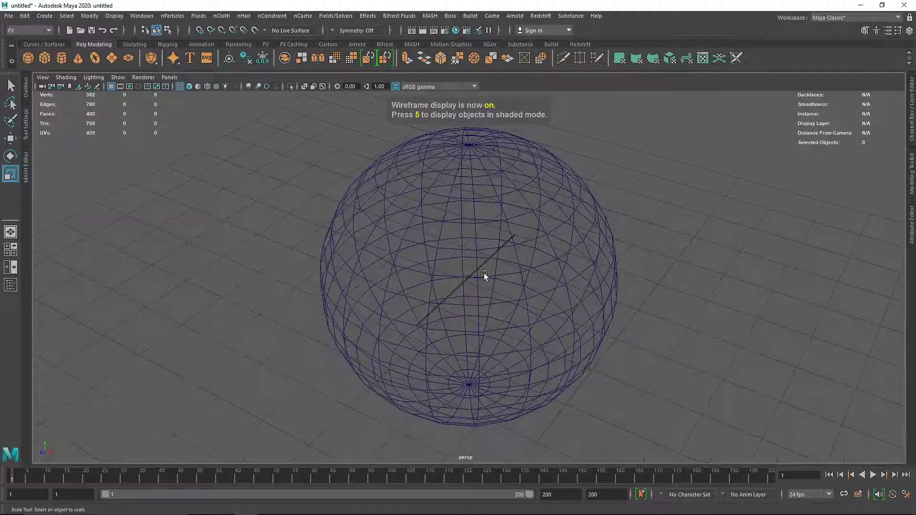
Move the hinge constraint up and sideways along negative X, clear of the sphere, and play the timeline briefly
{"action": "left_click", "coordinate": [484, 273]}
{"action": "scroll", "coordinate": [480, 279], "scroll_direction": "down", "scroll_amount": 3}
{"action": "key", "text": "w"}
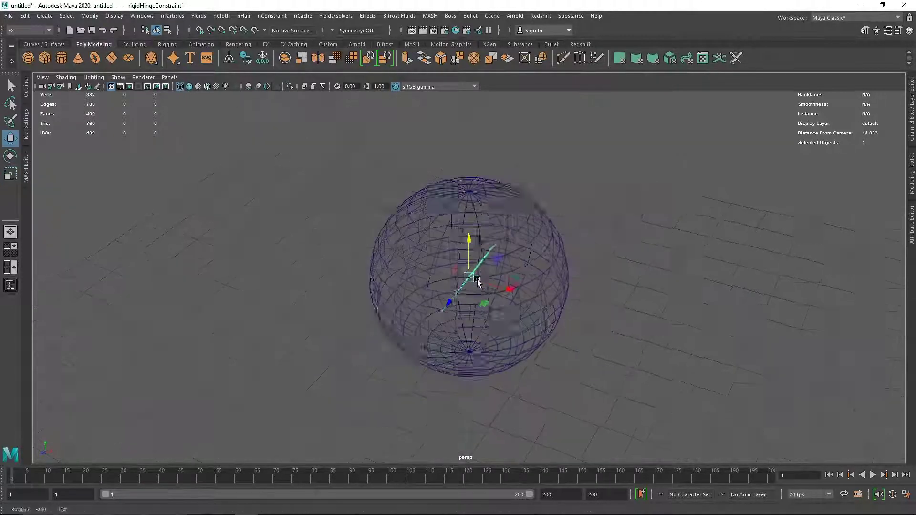
{"action": "scroll", "coordinate": [486, 281], "scroll_direction": "down", "scroll_amount": 4}
{"action": "left_click_drag", "start_coordinate": [470, 250], "coordinate": [322, 122]}
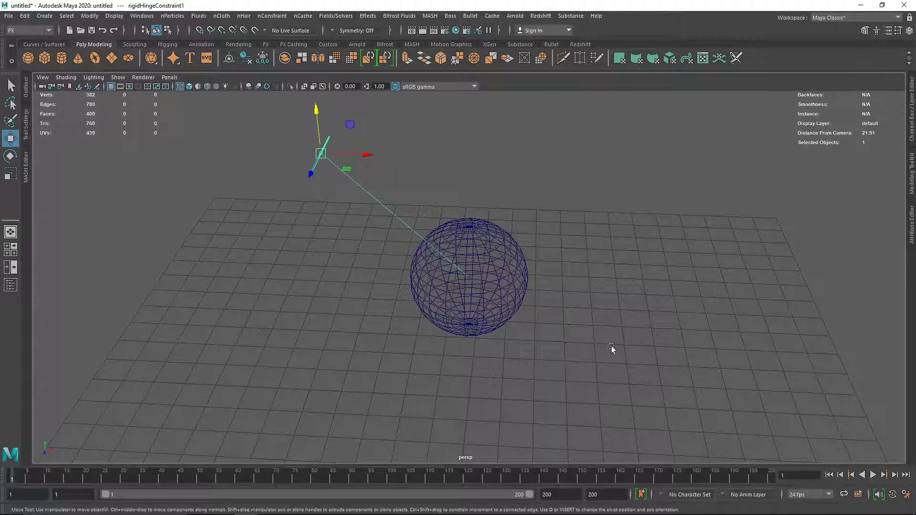
{"action": "scroll", "coordinate": [611, 350], "scroll_direction": "down", "scroll_amount": 1}
{"action": "left_click", "coordinate": [873, 475]}
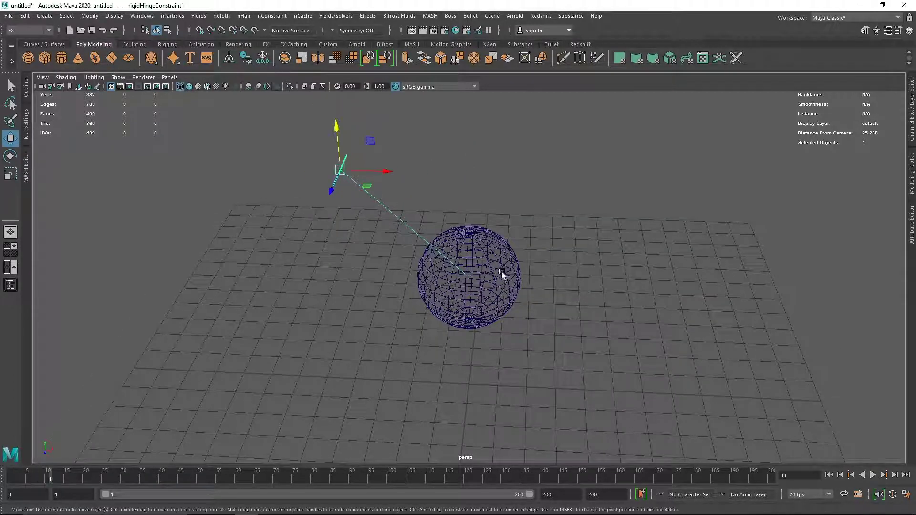
Add a gravity field to the hinged sphere, play its swing from frame 1, and rewind the timeline to the start
{"action": "left_click", "coordinate": [502, 271]}
{"action": "left_click", "coordinate": [336, 16]}
{"action": "left_click", "coordinate": [342, 59]}
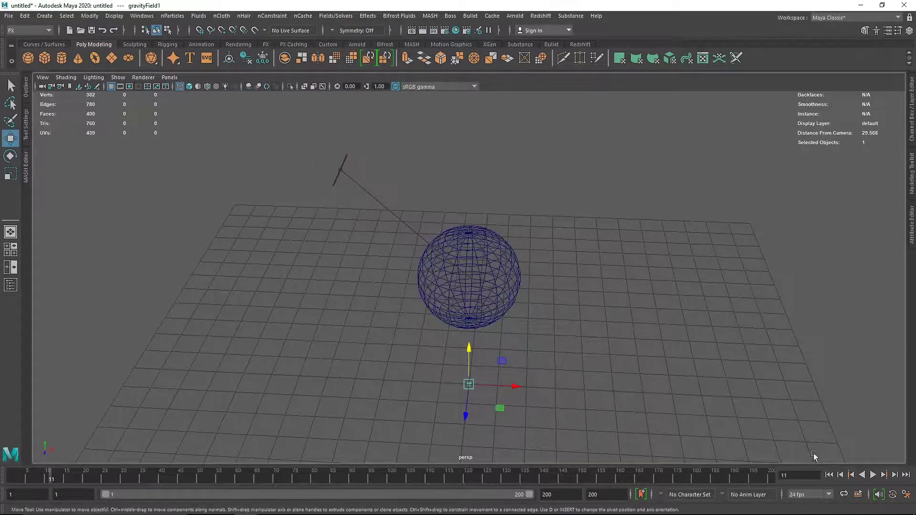
{"action": "left_click", "coordinate": [829, 475]}
{"action": "left_click", "coordinate": [873, 475]}
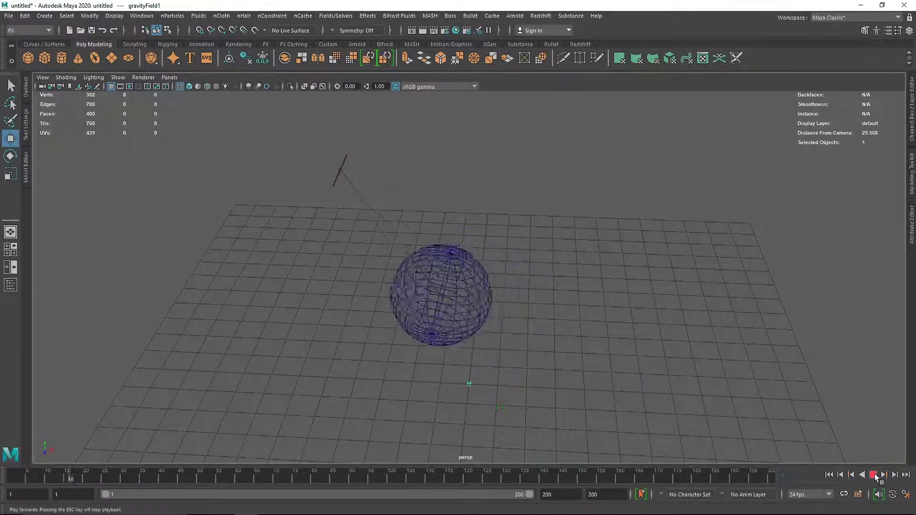
{"action": "left_click_drag", "start_coordinate": [457, 233], "coordinate": [376, 184], "text": "alt"}
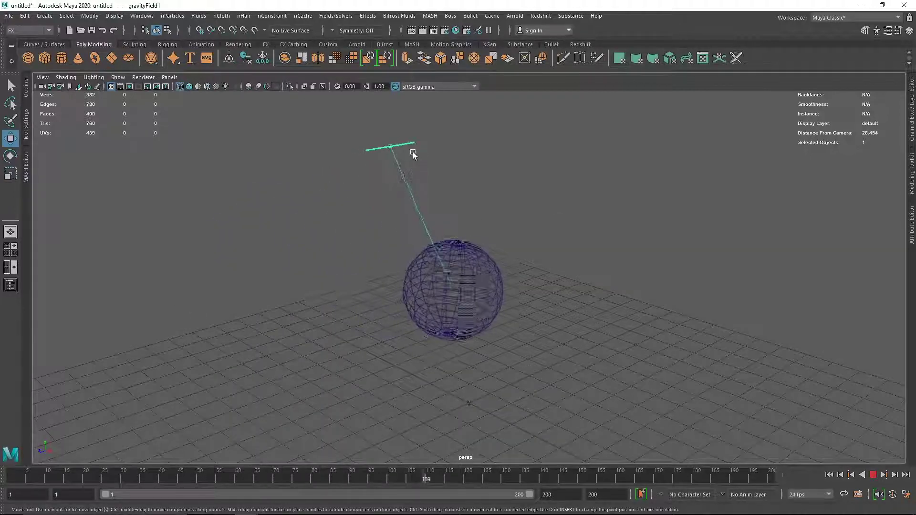
{"action": "left_click_drag", "start_coordinate": [438, 207], "coordinate": [449, 235], "text": "alt"}
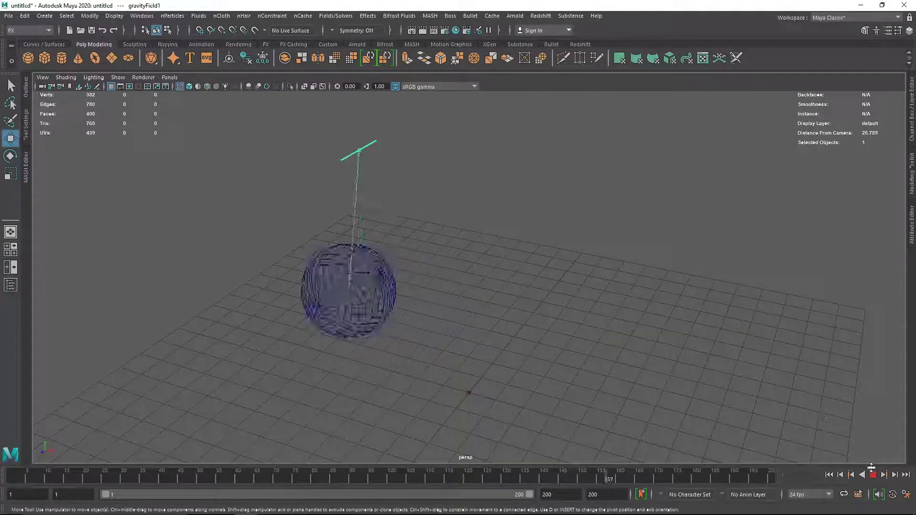
{"action": "left_click", "coordinate": [873, 474]}
{"action": "left_click", "coordinate": [829, 475]}
Create a second polygon sphere, raise it level with the first, offset it along negative X, and scale it up to a similar size
{"action": "left_click_drag", "start_coordinate": [503, 355], "coordinate": [549, 318], "text": "alt"}
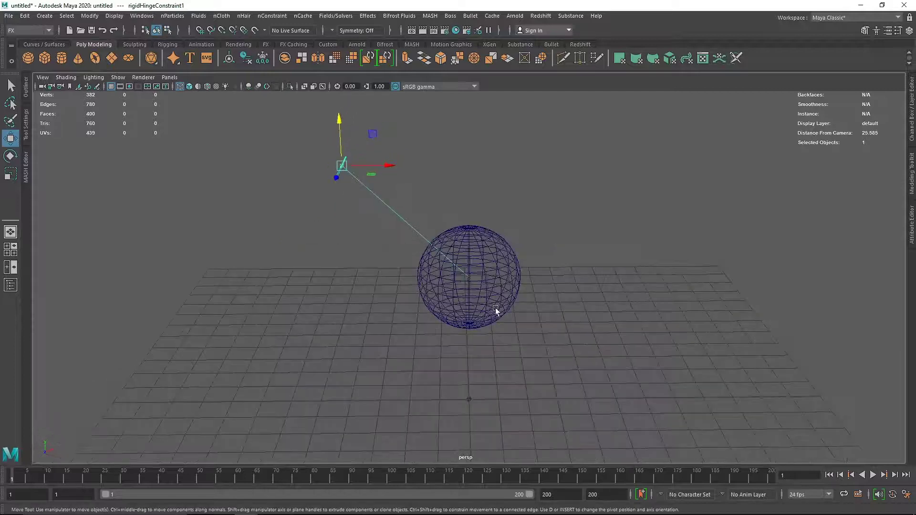
{"action": "left_click", "coordinate": [28, 58]}
{"action": "left_click_drag", "start_coordinate": [468, 375], "coordinate": [468, 242]}
{"action": "left_click_drag", "start_coordinate": [516, 268], "coordinate": [301, 282]}
{"action": "key", "text": "r"}
{"action": "key", "text": "w"}
Create a hinge constraint on the second sphere and move it above the sphere to about X -6.8, Y 8.3
{"action": "left_click", "coordinate": [342, 17]}
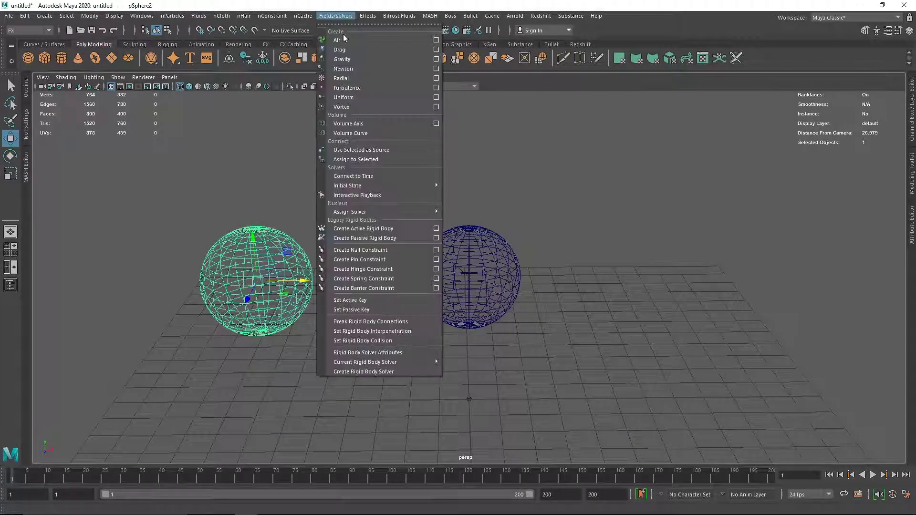
{"action": "left_click", "coordinate": [360, 263]}
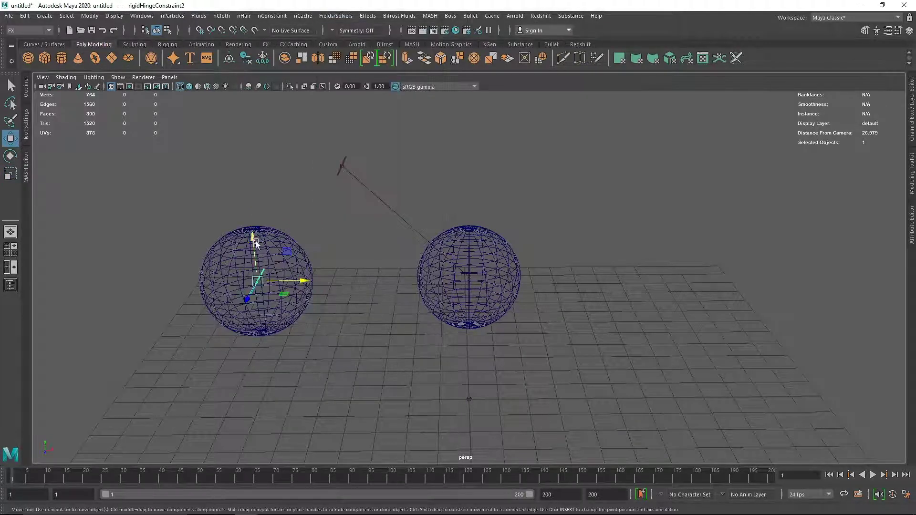
{"action": "left_click_drag", "start_coordinate": [256, 241], "coordinate": [260, 149]}
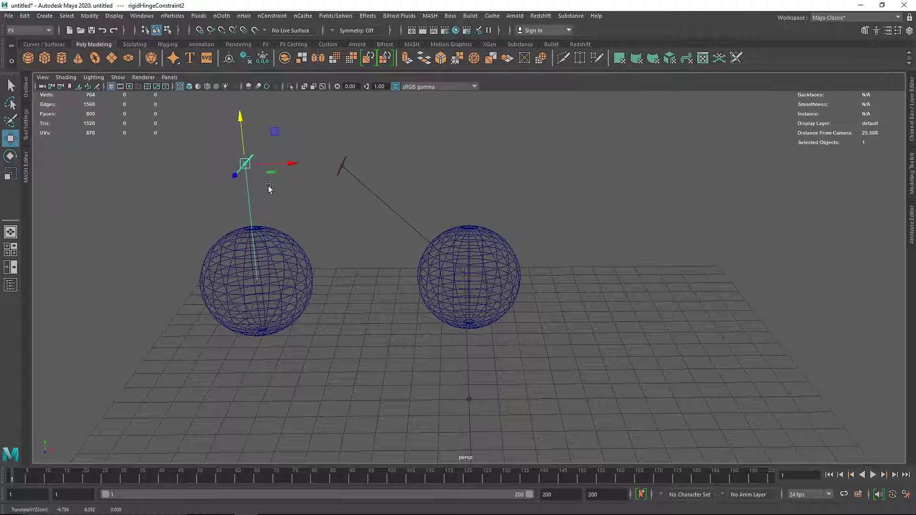
Add a gravity field to the second sphere and play the simulation of the two hinged spheres, highlighting both hinges
{"action": "left_click", "coordinate": [301, 248]}
{"action": "left_click", "coordinate": [336, 16]}
{"action": "left_click", "coordinate": [355, 61]}
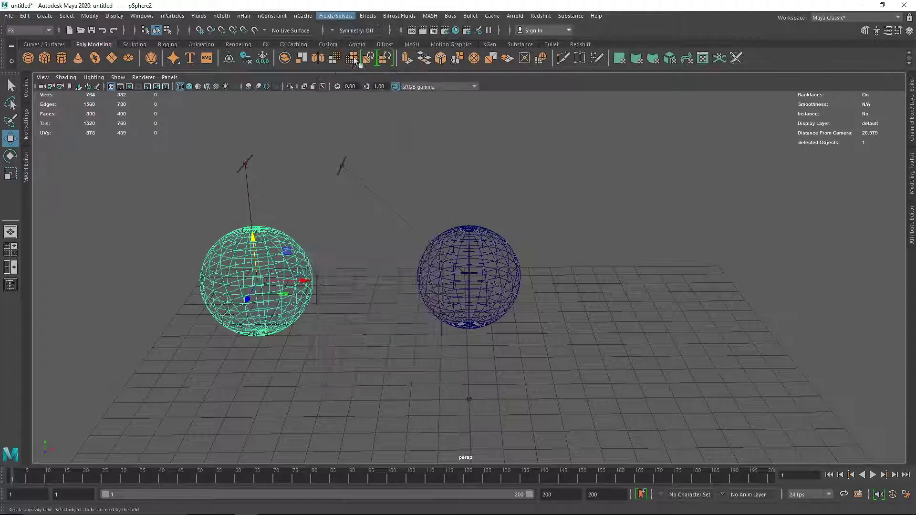
{"action": "left_click", "coordinate": [873, 475]}
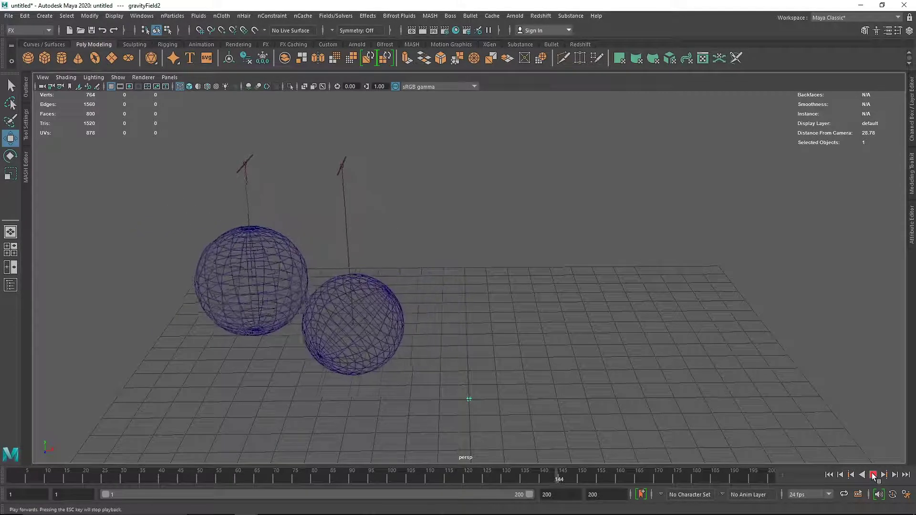
{"action": "left_click_drag", "start_coordinate": [224, 138], "coordinate": [368, 196]}
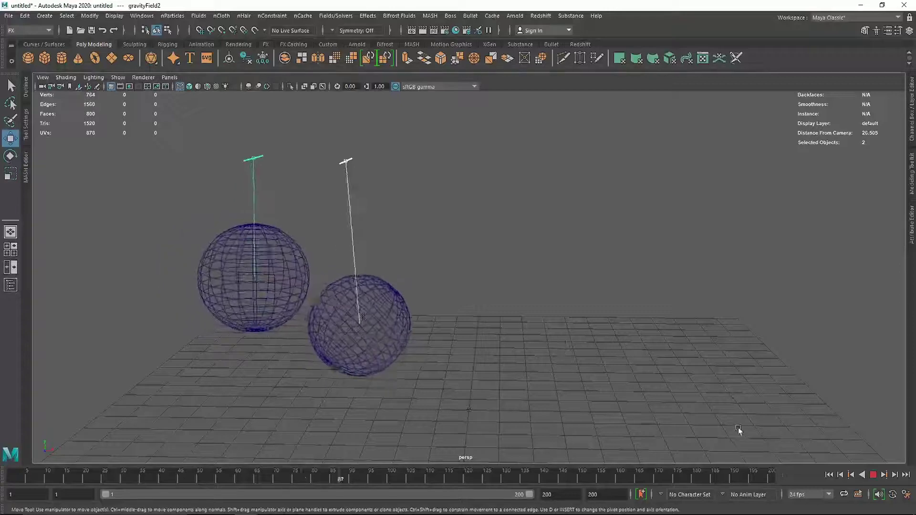
{"action": "left_click", "coordinate": [873, 475]}
Delete both hinged spheres and the remaining gravity fields to empty the scene
{"action": "scroll", "coordinate": [346, 221], "scroll_direction": "down", "scroll_amount": 4}
{"action": "mouse_move", "coordinate": [346, 220]}
{"action": "left_mouse_down", "text": "alt"}
{"action": "mouse_move", "coordinate": [413, 229]}
{"action": "mouse_move", "coordinate": [358, 229]}
{"action": "left_mouse_up", "text": "alt"}
{"action": "left_click", "coordinate": [402, 239]}
{"action": "left_click_drag", "start_coordinate": [273, 193], "coordinate": [493, 325]}
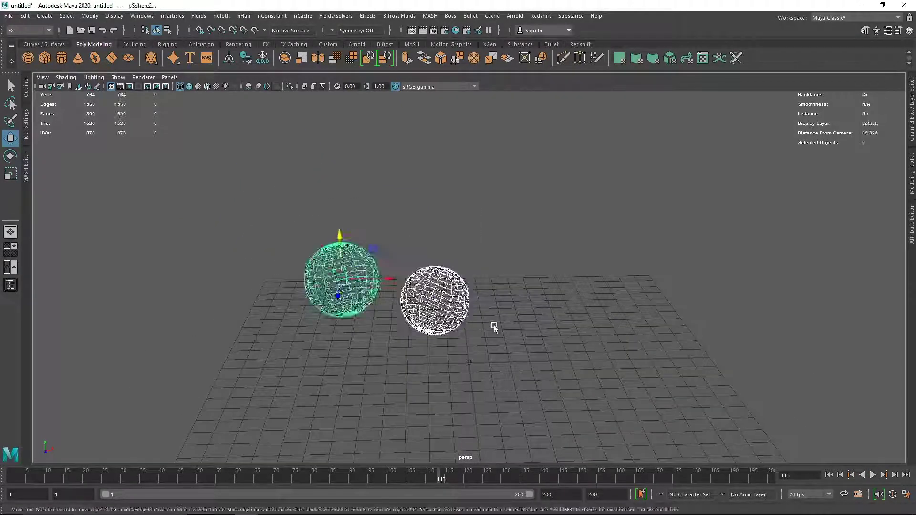
{"action": "key", "text": "Delete"}
{"action": "left_click_drag", "start_coordinate": [418, 312], "coordinate": [520, 394]}
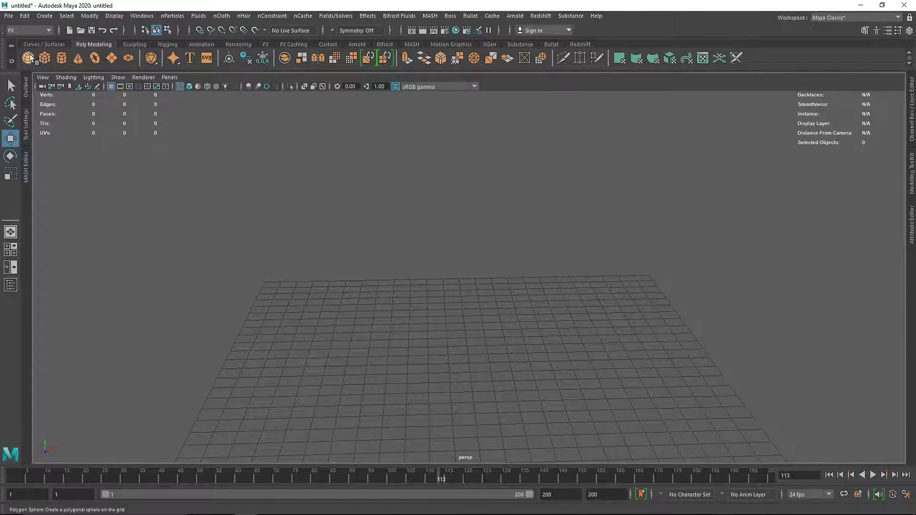
Create a new polygon sphere, raise it above the grid's centre, and add a spring constraint to it
{"action": "left_click_drag", "start_coordinate": [144, 143], "coordinate": [164, 157], "text": "alt"}
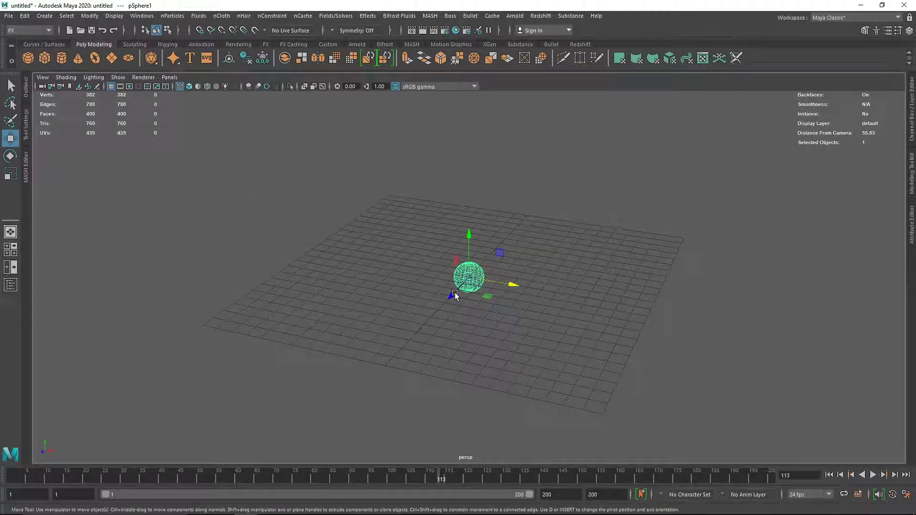
{"action": "left_click_drag", "start_coordinate": [469, 262], "coordinate": [465, 200]}
{"action": "left_click", "coordinate": [336, 16]}
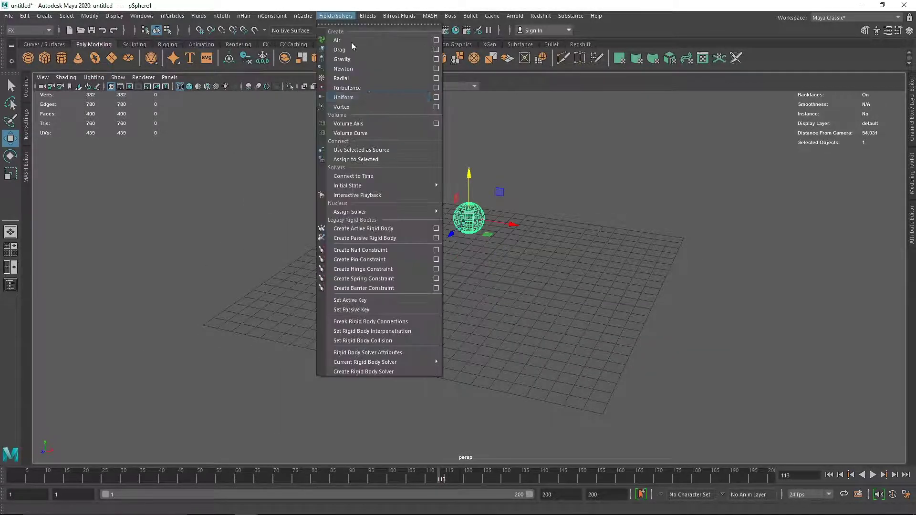
{"action": "left_click", "coordinate": [390, 279]}
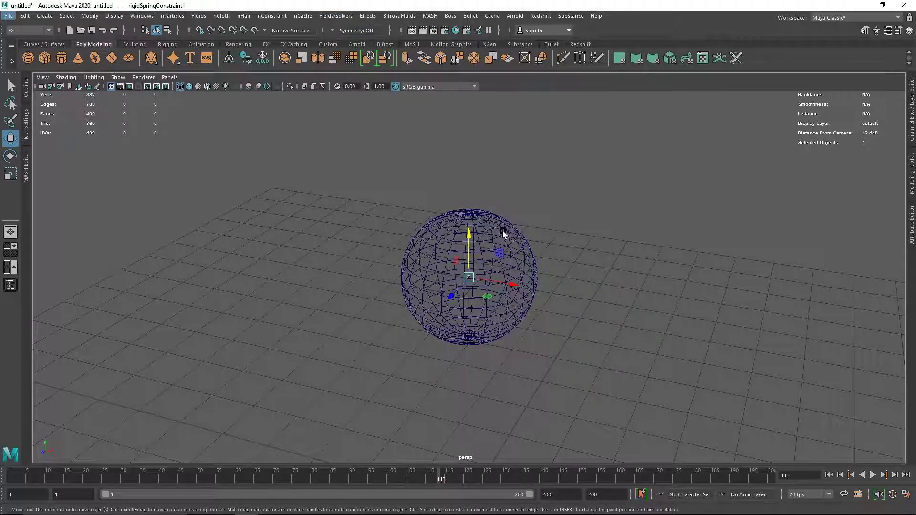
{"action": "left_click_drag", "start_coordinate": [502, 231], "coordinate": [512, 239], "text": "alt"}
{"action": "scroll", "coordinate": [515, 238], "scroll_direction": "down", "scroll_amount": 3}
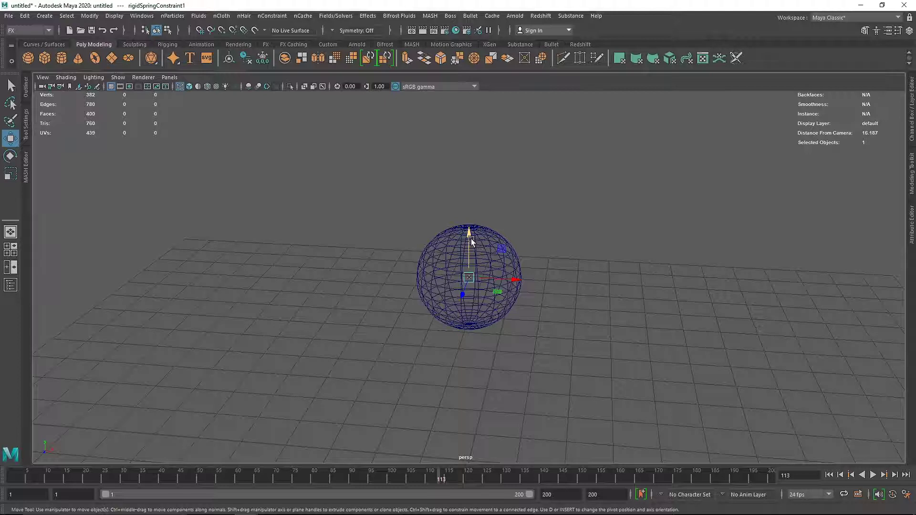
Add a gravity field to the sphere and play the simulation, keeping the sphere in view
{"action": "left_click", "coordinate": [480, 225]}
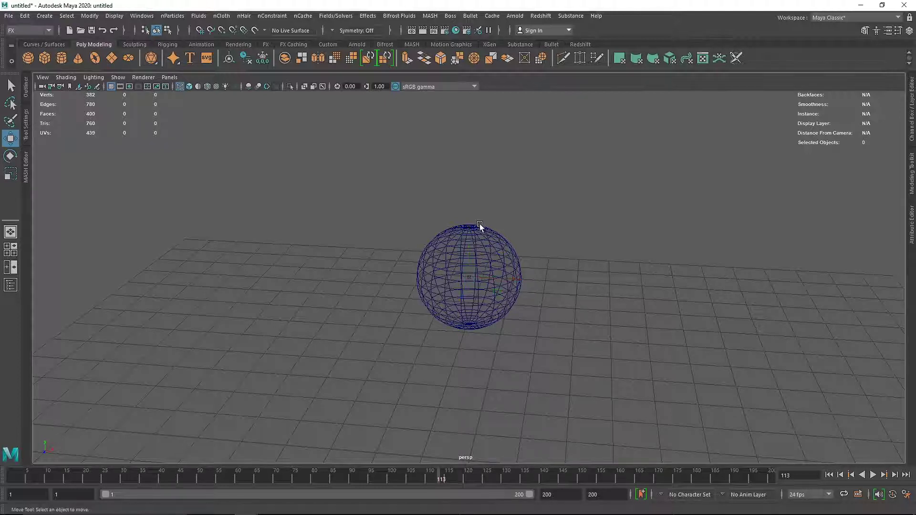
{"action": "left_click", "coordinate": [479, 224]}
{"action": "left_click", "coordinate": [336, 16]}
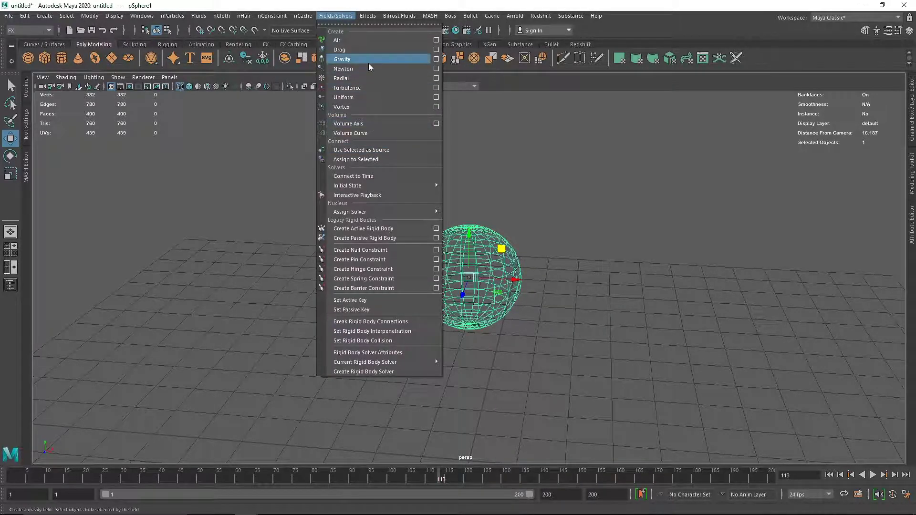
{"action": "left_click", "coordinate": [368, 63]}
{"action": "left_click", "coordinate": [873, 476]}
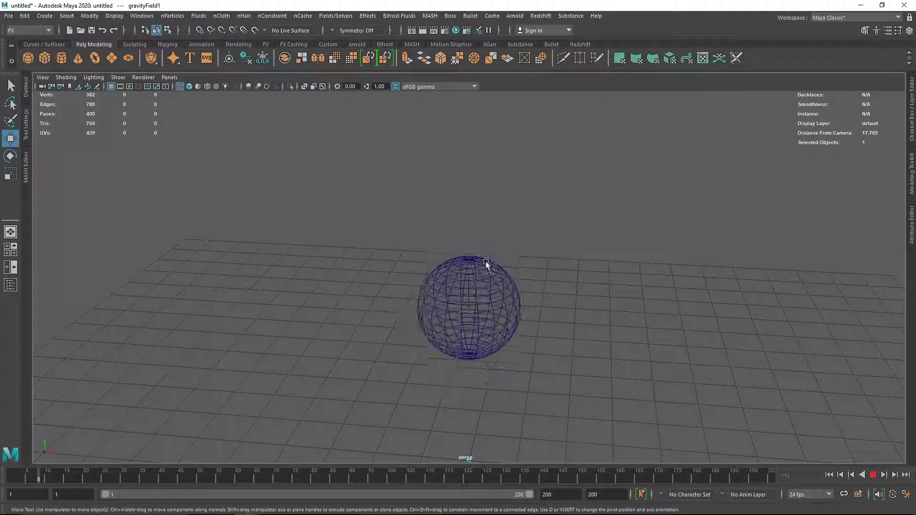
{"action": "left_click", "coordinate": [494, 272]}
{"action": "left_click_drag", "start_coordinate": [503, 336], "coordinate": [485, 329], "text": "alt"}
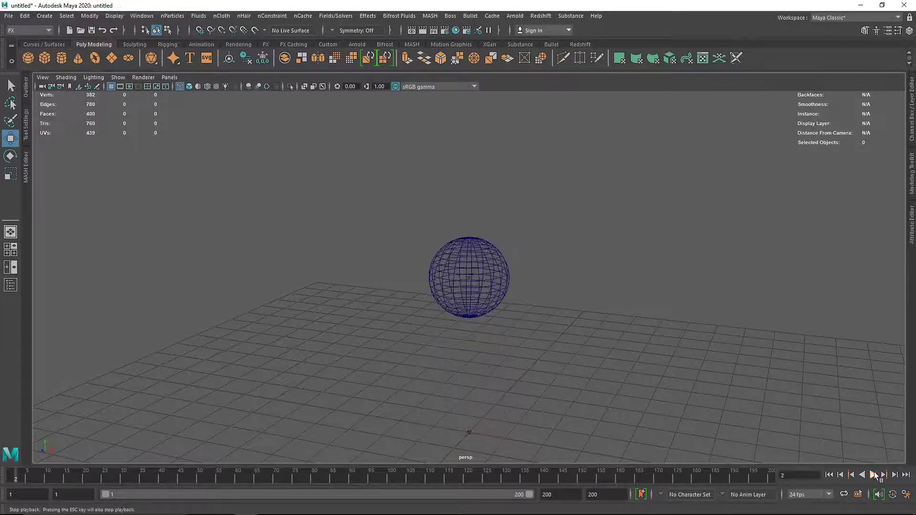
From the start frame, move the spring constraint away from the sphere to about X 2.97 and play the simulation
{"action": "left_click", "coordinate": [829, 475]}
{"action": "key", "text": "ctrl+z"}
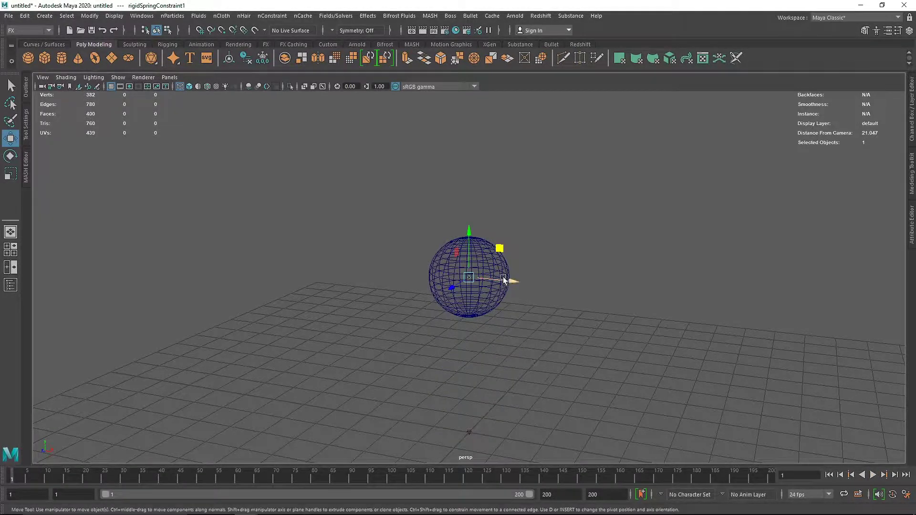
{"action": "left_click_drag", "start_coordinate": [504, 280], "coordinate": [537, 294]}
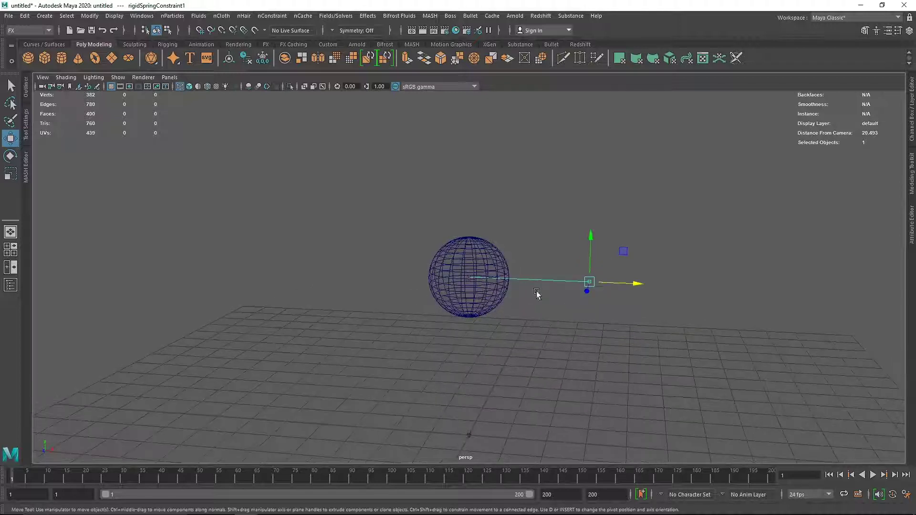
{"action": "left_click", "coordinate": [873, 475]}
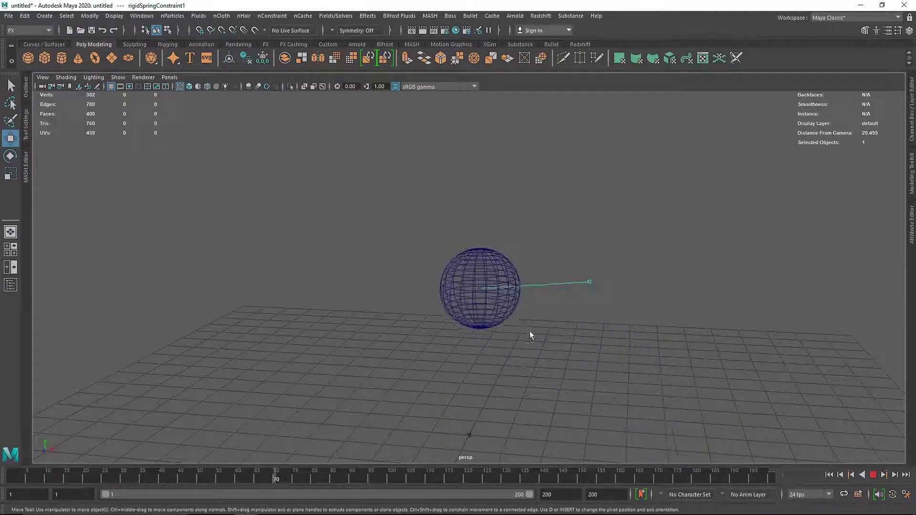
{"action": "left_click", "coordinate": [873, 475]}
Bring up the spring constraint's channel values and examine its spring stiffness, damping and rest length
{"action": "left_click", "coordinate": [912, 230]}
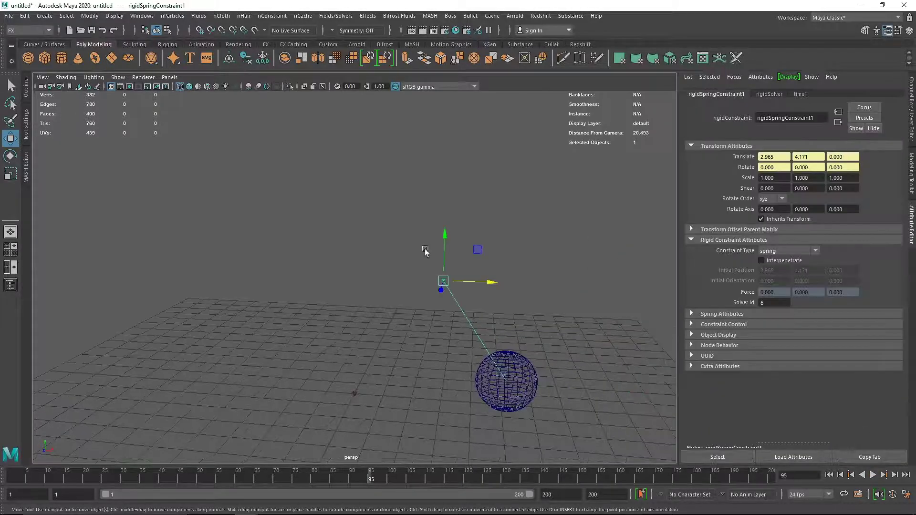
{"action": "key", "text": "ctrl+a"}
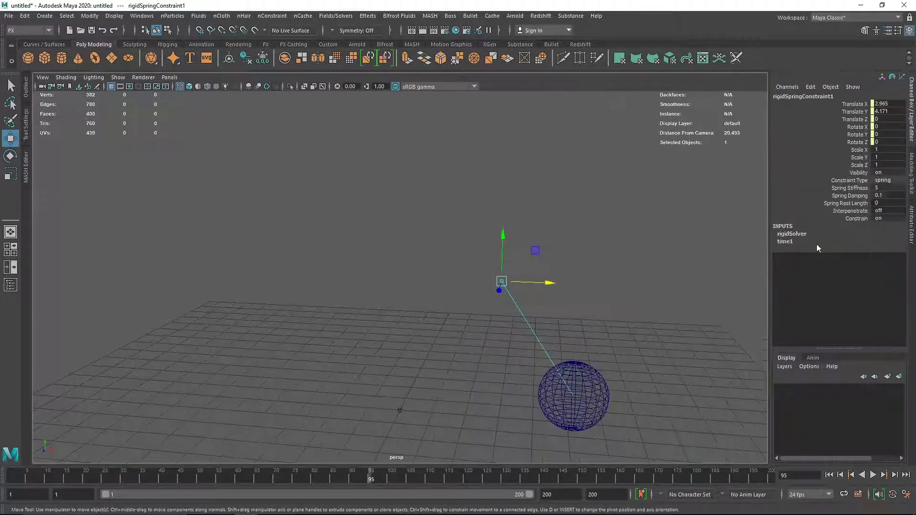
{"action": "left_click", "coordinate": [444, 251]}
{"action": "left_click", "coordinate": [531, 253]}
{"action": "left_click", "coordinate": [852, 189]}
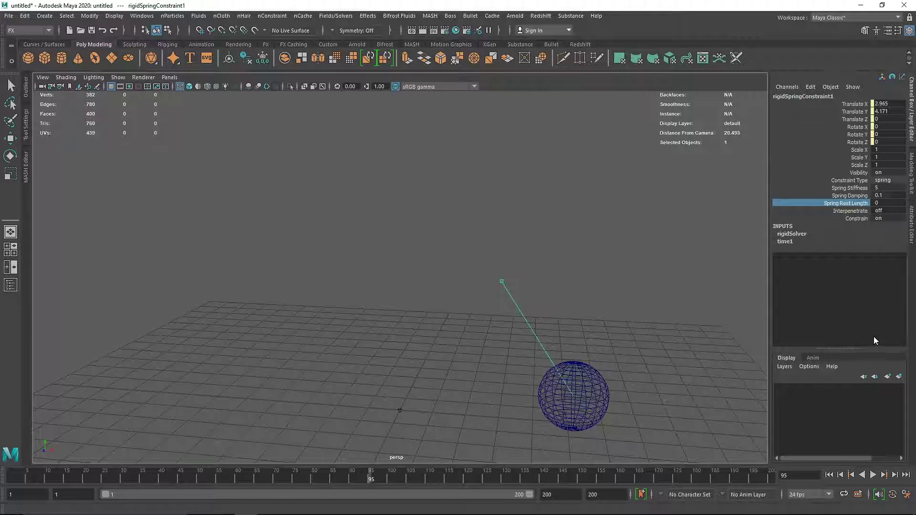
Set the constraint's Spring Stiffness to 1 and play the simulation, viewing the whole grid
{"action": "left_click", "coordinate": [881, 188]}
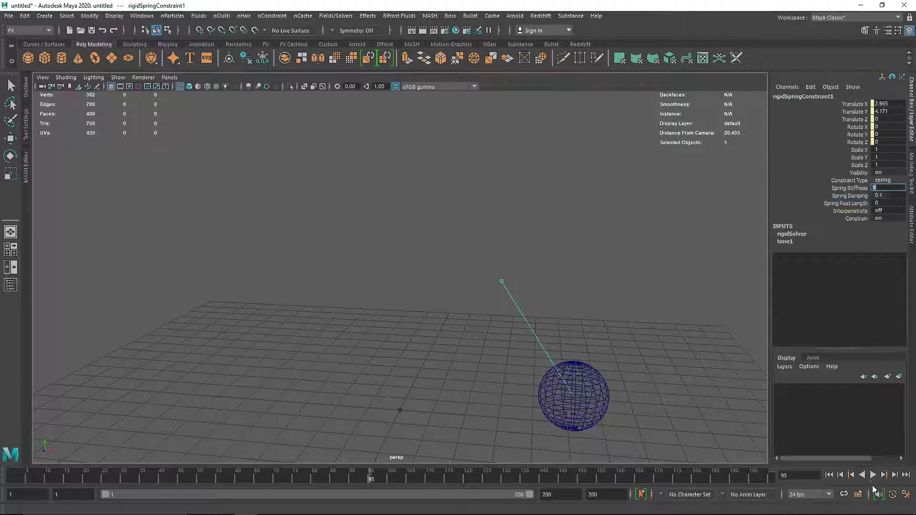
{"action": "left_click", "coordinate": [872, 476]}
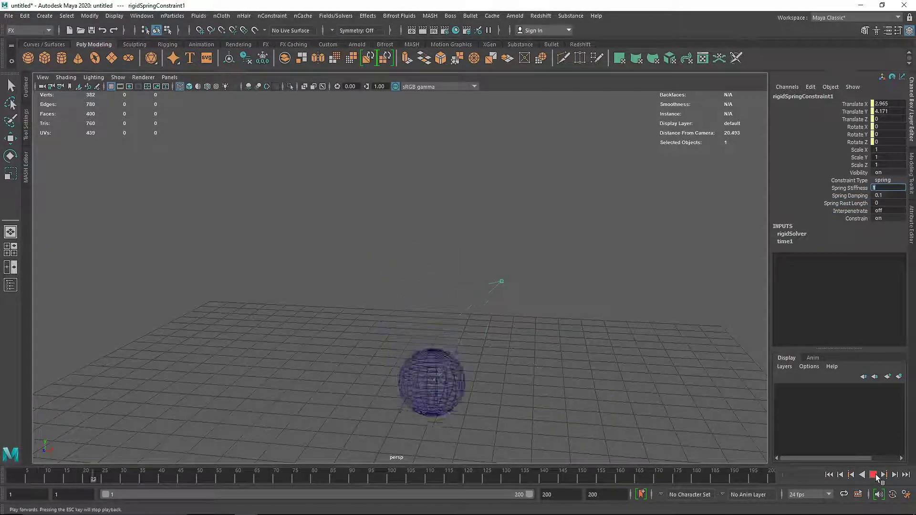
{"action": "left_click", "coordinate": [874, 476]}
{"action": "scroll", "coordinate": [547, 371], "scroll_direction": "down", "scroll_amount": 8}
{"action": "left_click_drag", "start_coordinate": [461, 381], "coordinate": [480, 405], "text": "alt"}
{"action": "scroll", "coordinate": [434, 358], "scroll_direction": "up", "scroll_amount": 3}
{"action": "left_click_drag", "start_coordinate": [434, 358], "coordinate": [465, 367], "text": "alt"}
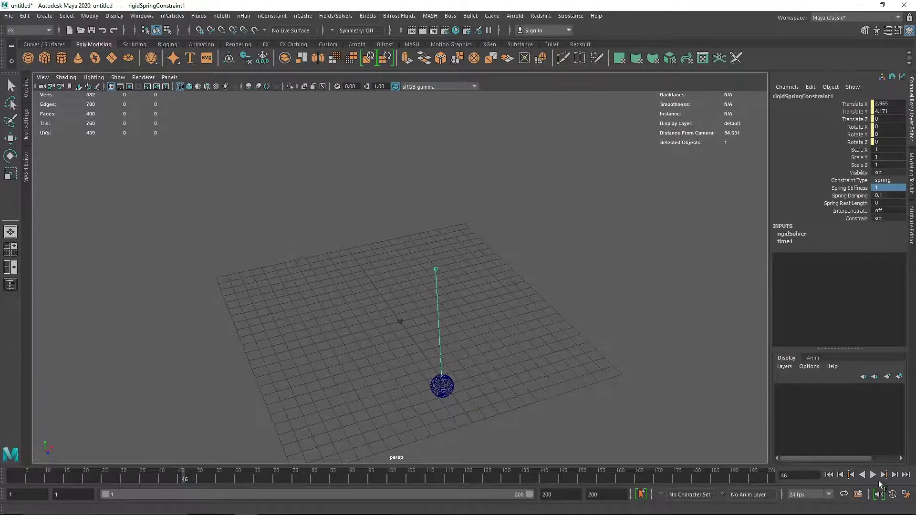
{"action": "key", "text": "w"}
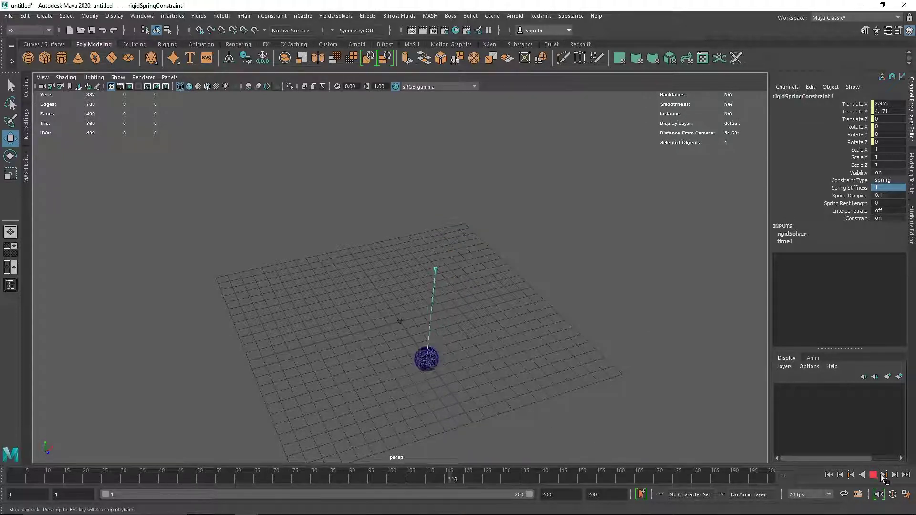
{"action": "left_click", "coordinate": [873, 475]}
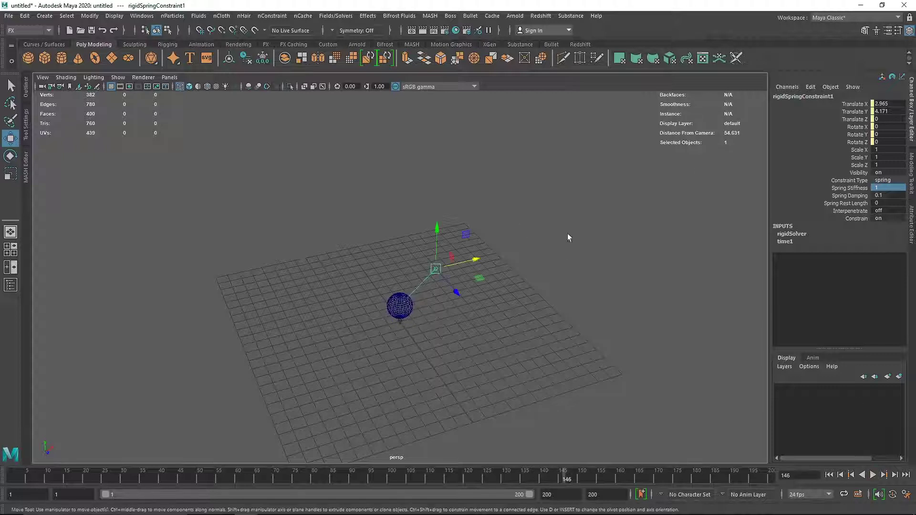
Set the Spring Stiffness to 10, replay the simulation from the start, and view the sphere's swing up close
{"action": "left_click", "coordinate": [831, 476]}
{"action": "left_click", "coordinate": [873, 474]}
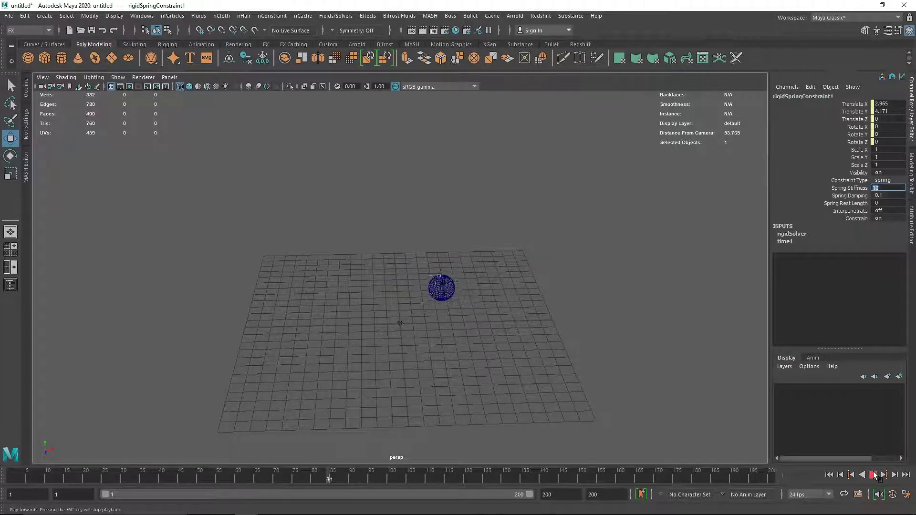
{"action": "left_click", "coordinate": [875, 475]}
{"action": "scroll", "coordinate": [415, 294], "scroll_direction": "up", "scroll_amount": 5}
{"action": "left_click_drag", "start_coordinate": [485, 297], "coordinate": [460, 300], "text": "alt"}
{"action": "right_click_drag", "start_coordinate": [460, 301], "coordinate": [595, 298], "text": "alt"}
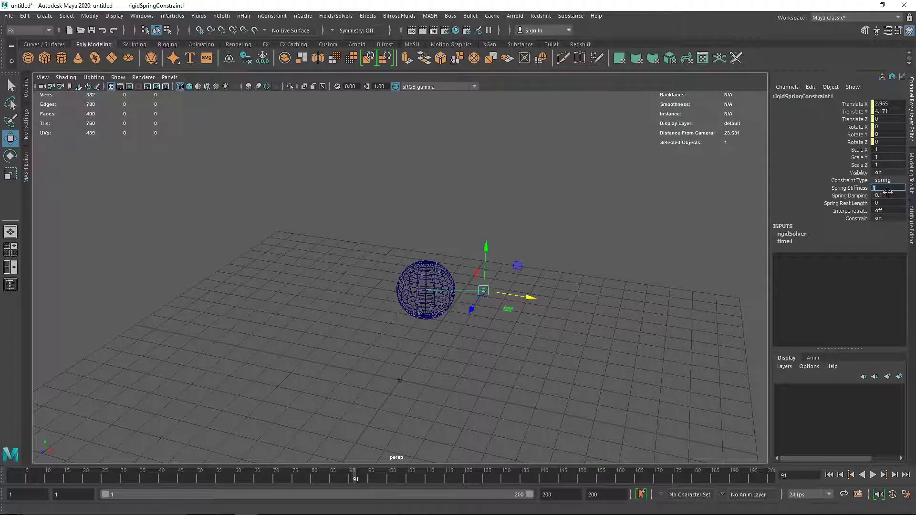
Replay with a Spring Stiffness of 1, reset it to 5, and replay while following the sphere
{"action": "key", "text": "alt+shift+v"}
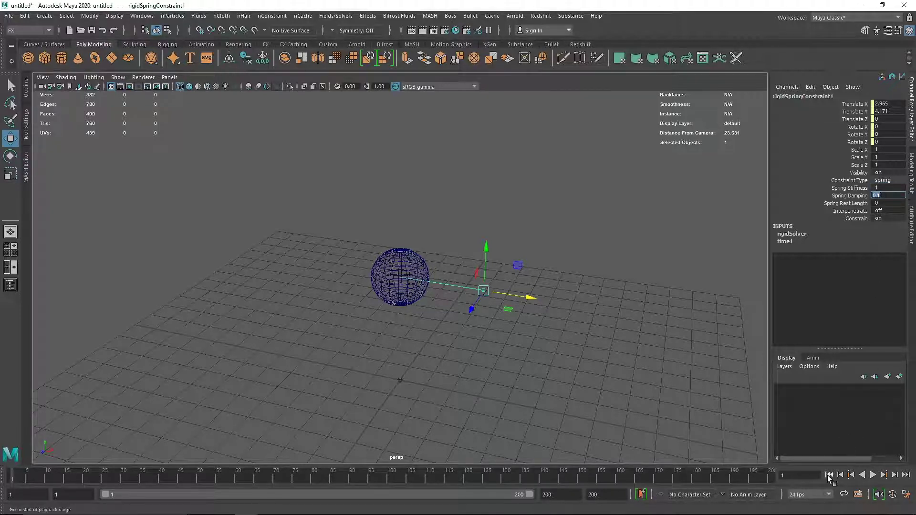
{"action": "left_click", "coordinate": [873, 475]}
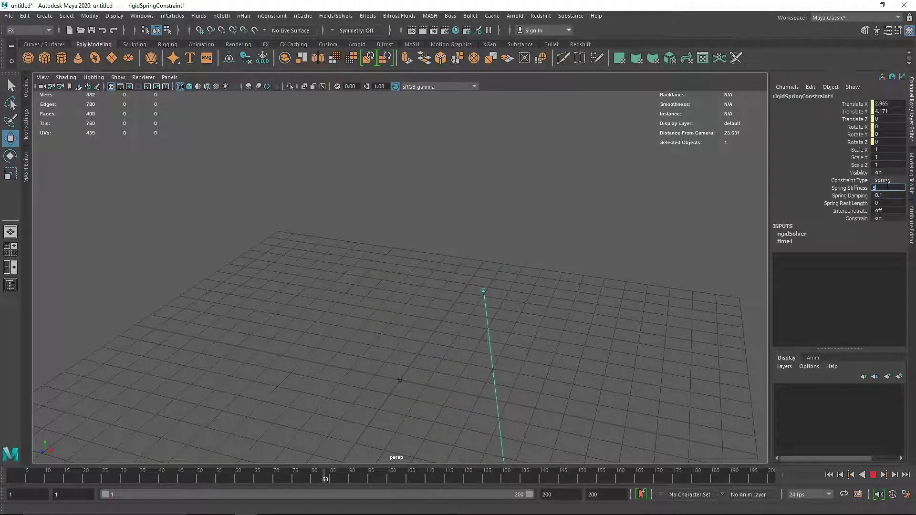
{"action": "left_click", "coordinate": [830, 475]}
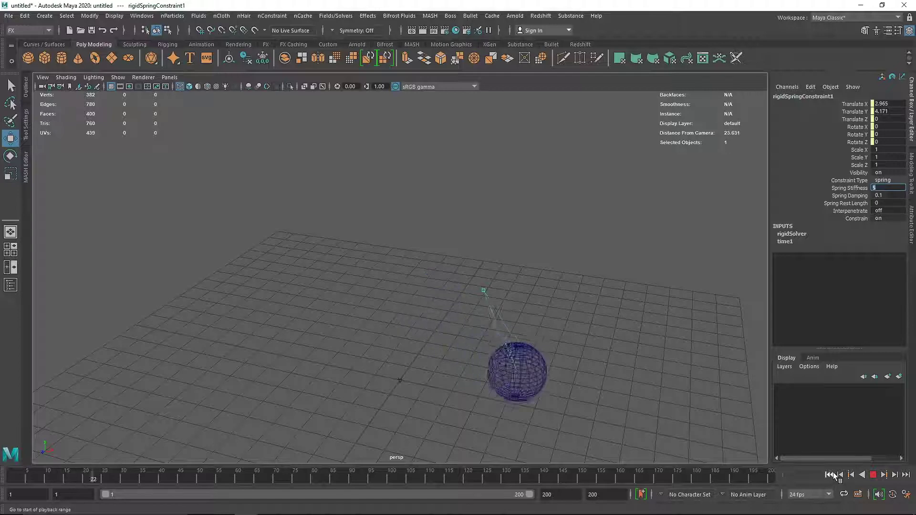
{"action": "left_click", "coordinate": [487, 351]}
{"action": "key", "text": "f"}
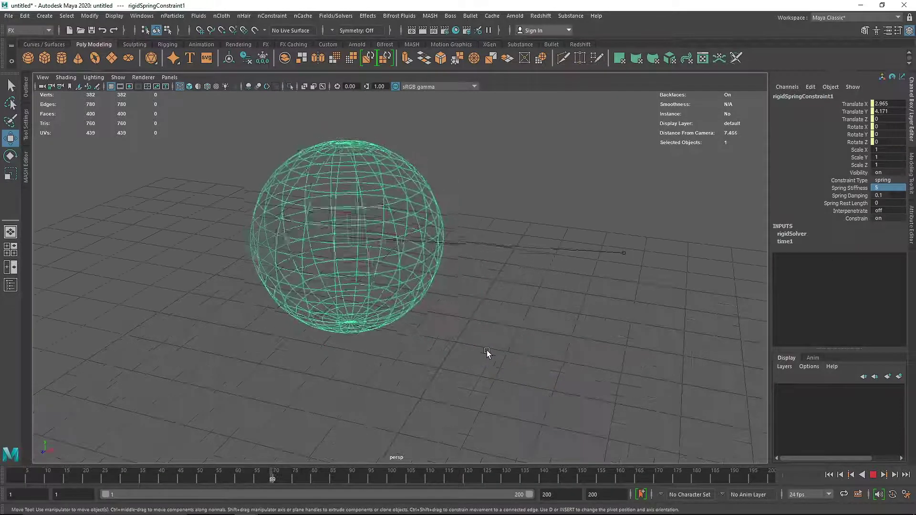
{"action": "right_click_drag", "start_coordinate": [610, 385], "coordinate": [528, 372], "text": "alt"}
{"action": "mouse_move", "coordinate": [528, 372]}
{"action": "left_mouse_down", "text": "alt"}
{"action": "mouse_move", "coordinate": [593, 354]}
{"action": "mouse_move", "coordinate": [528, 369]}
{"action": "left_mouse_up", "text": "alt"}
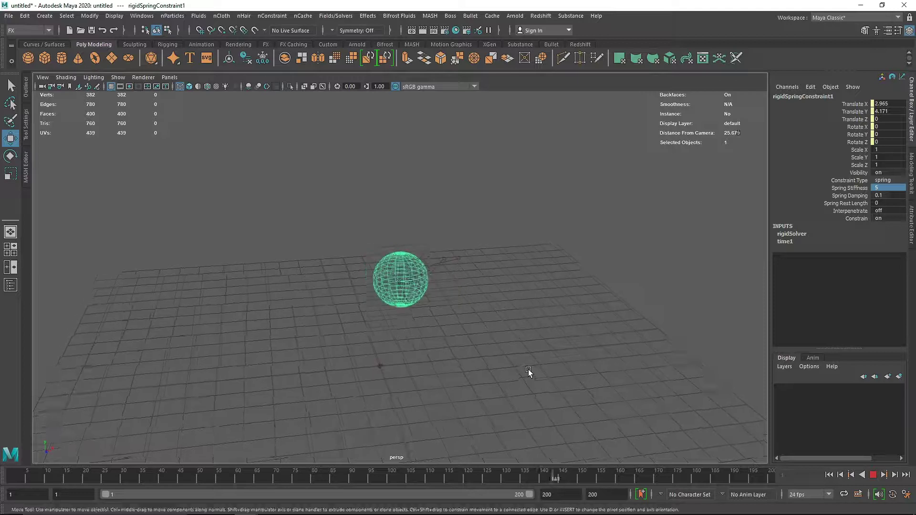
Replay the simulation from the start with the sphere selected and look through its rigid body attributes
{"action": "left_click", "coordinate": [873, 475]}
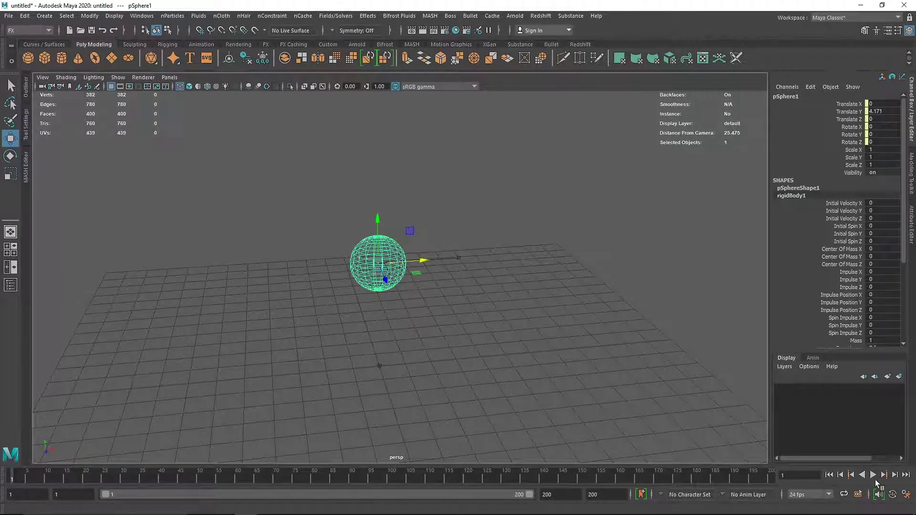
{"action": "left_click", "coordinate": [873, 475]}
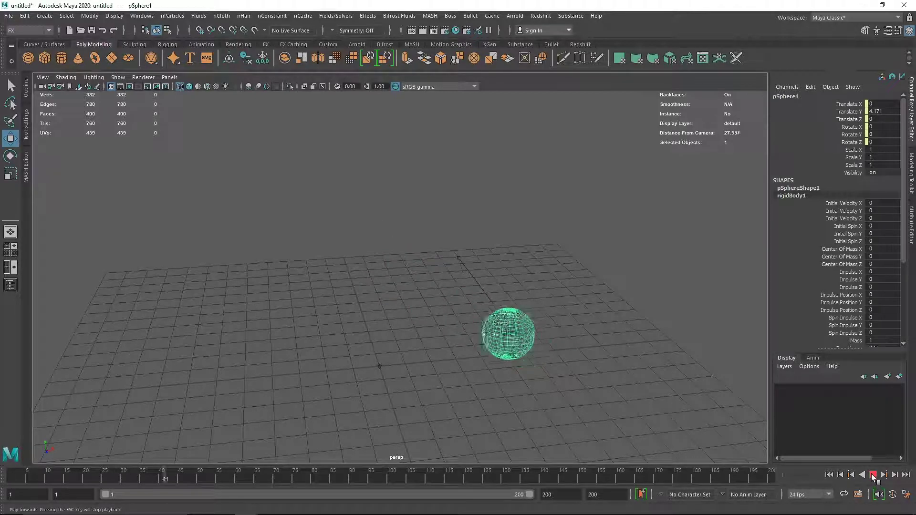
{"action": "scroll", "coordinate": [890, 293], "scroll_direction": "down", "scroll_amount": 5}
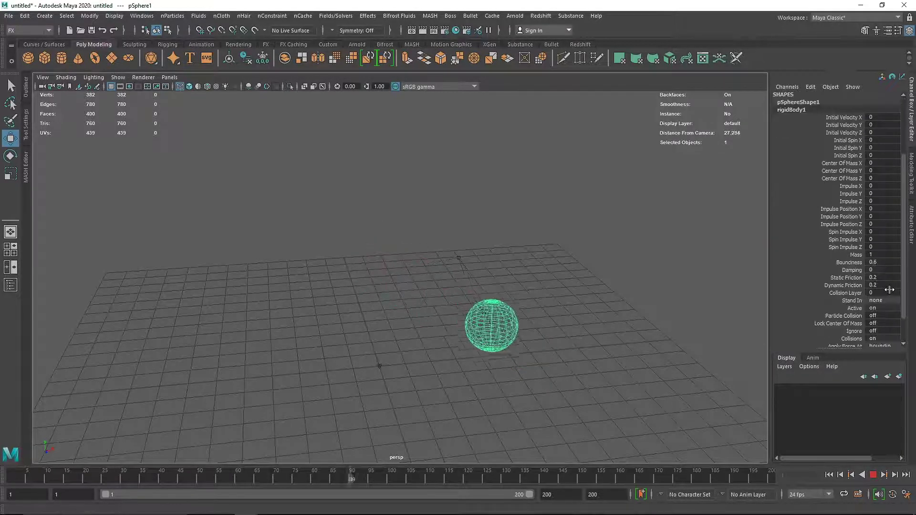
{"action": "left_click", "coordinate": [550, 337]}
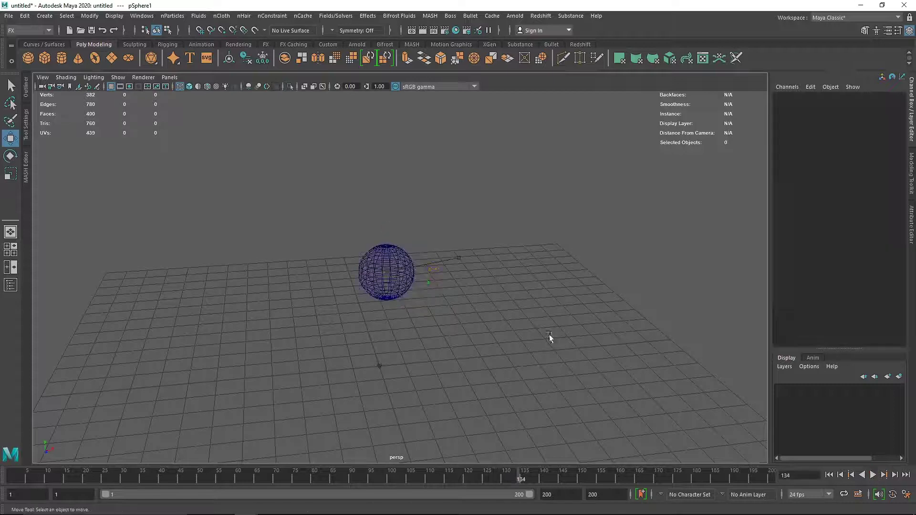
Try Spring Damping values of 0.5 and 2 on the spring constraint, replaying the simulation for each
{"action": "left_click", "coordinate": [465, 282]}
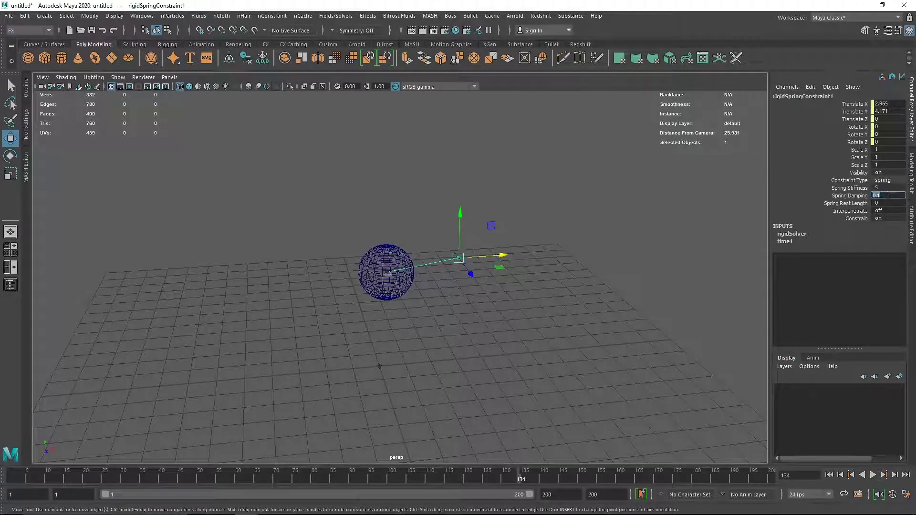
{"action": "left_click", "coordinate": [830, 475]}
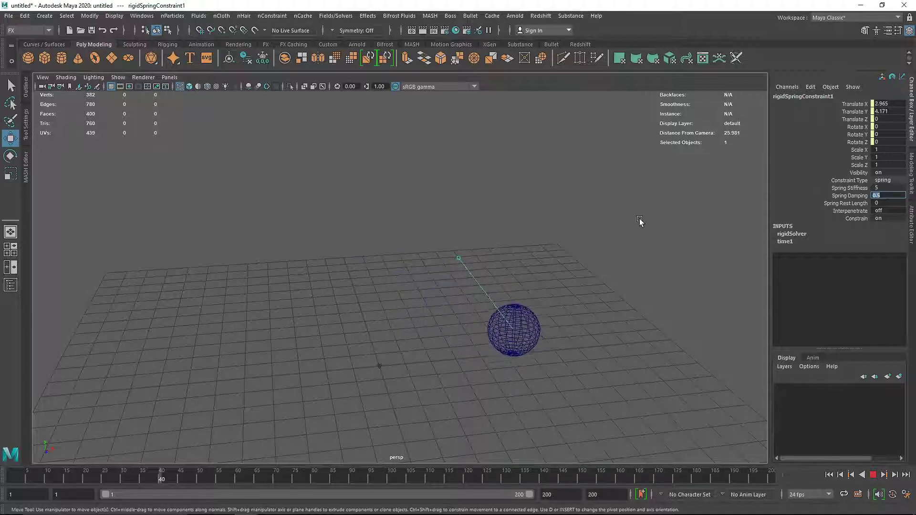
{"action": "type", "text": "2"}
{"action": "key", "text": "Return"}
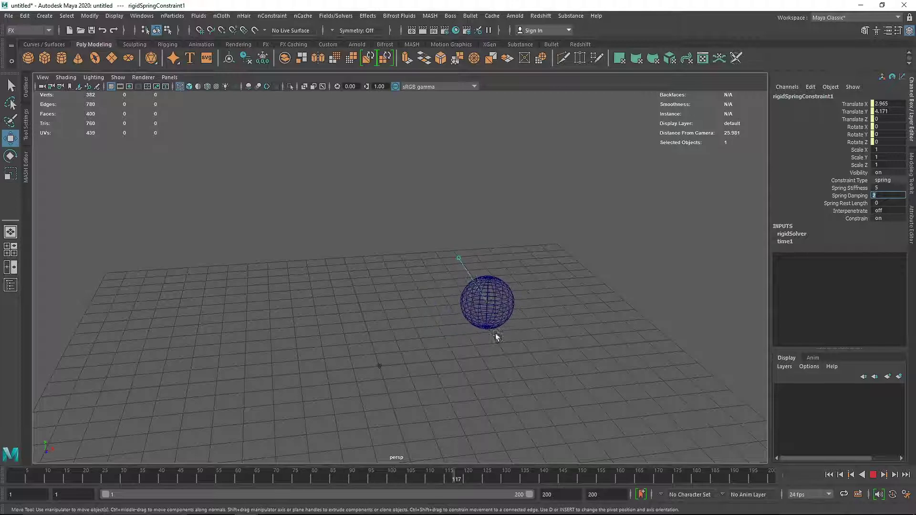
Reset the Spring Damping to 0.1, replay the simulation from the start, and stop it at frame 40
{"action": "left_click", "coordinate": [831, 476]}
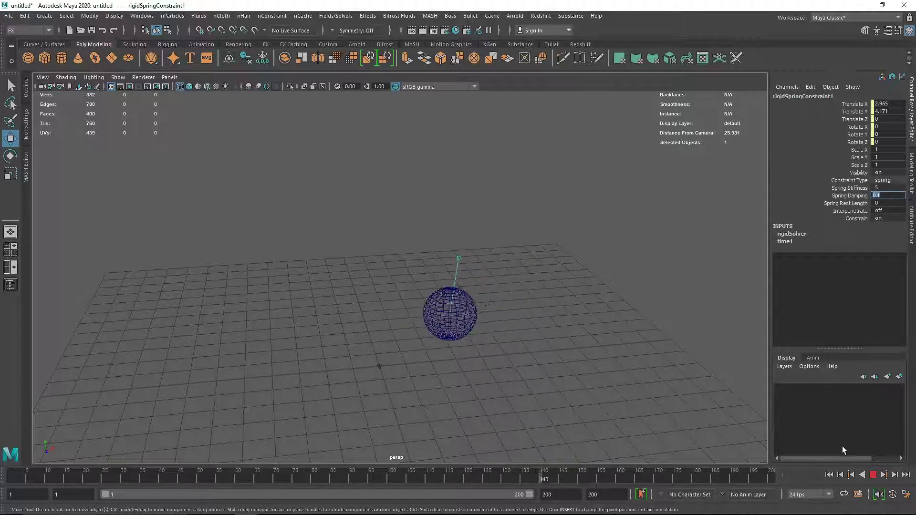
{"action": "left_click", "coordinate": [830, 474]}
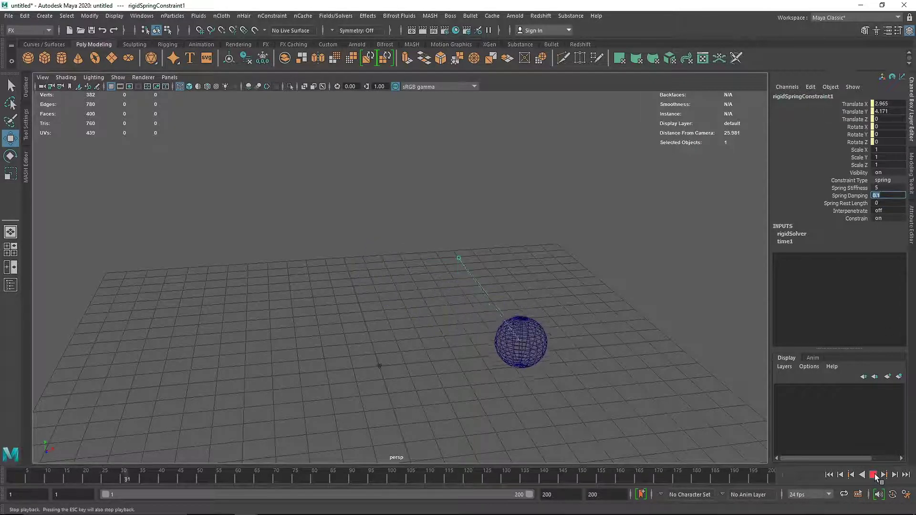
{"action": "left_click", "coordinate": [874, 475]}
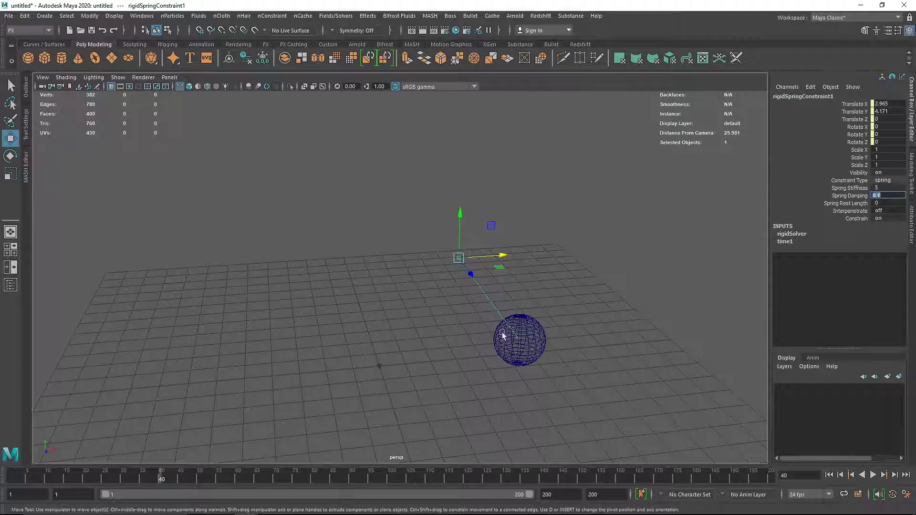
Reselect the spring constraint, change its Spring Rest Length from zero, and replay the simulation from the start
{"action": "left_click", "coordinate": [539, 332]}
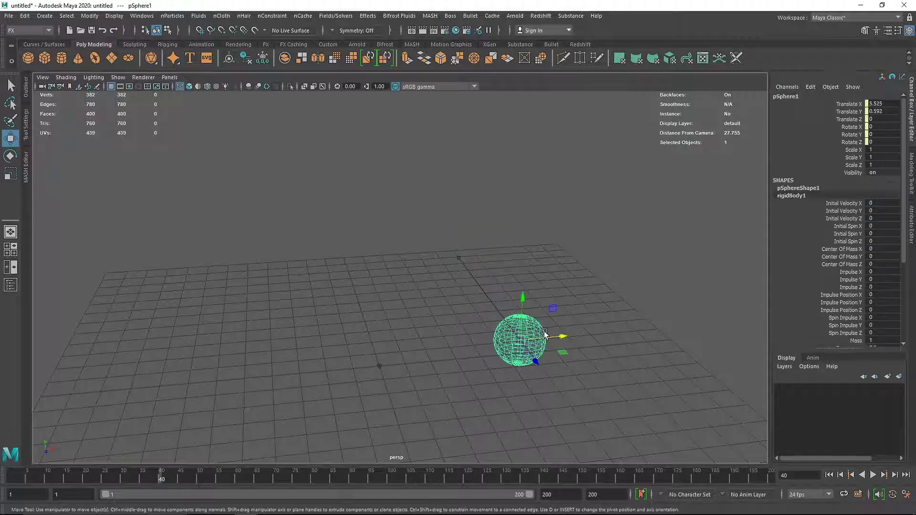
{"action": "left_click", "coordinate": [479, 322]}
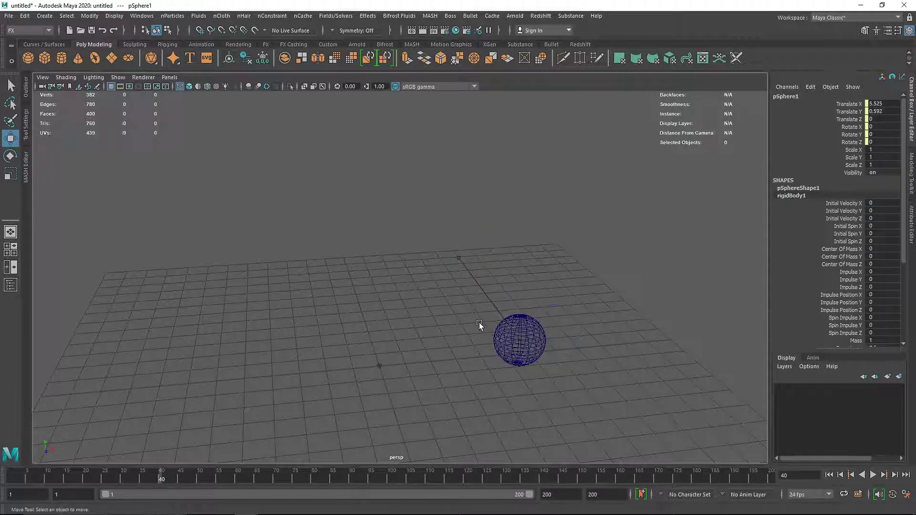
{"action": "left_click", "coordinate": [485, 289]}
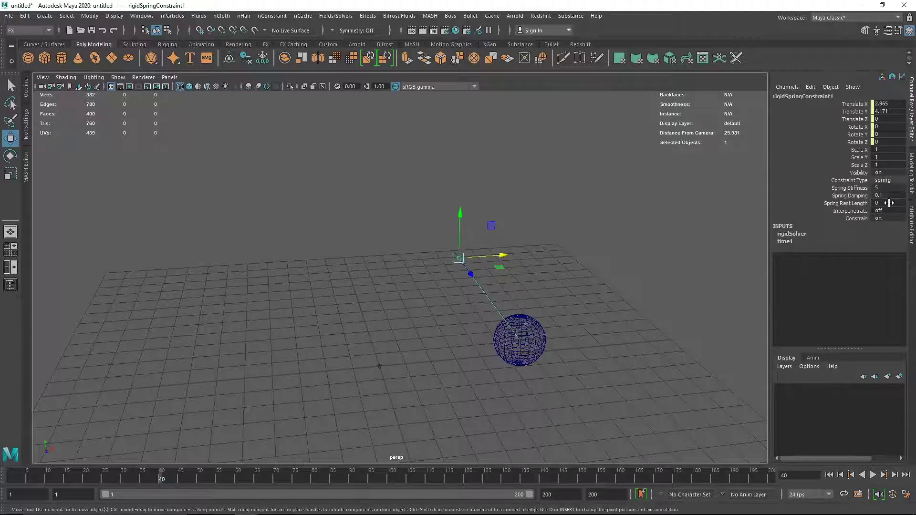
{"action": "left_click", "coordinate": [861, 196]}
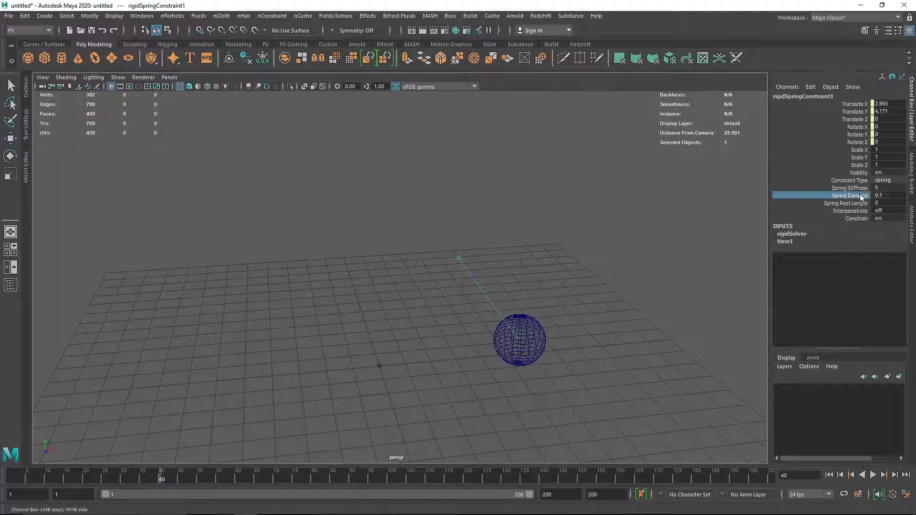
{"action": "left_click", "coordinate": [861, 204]}
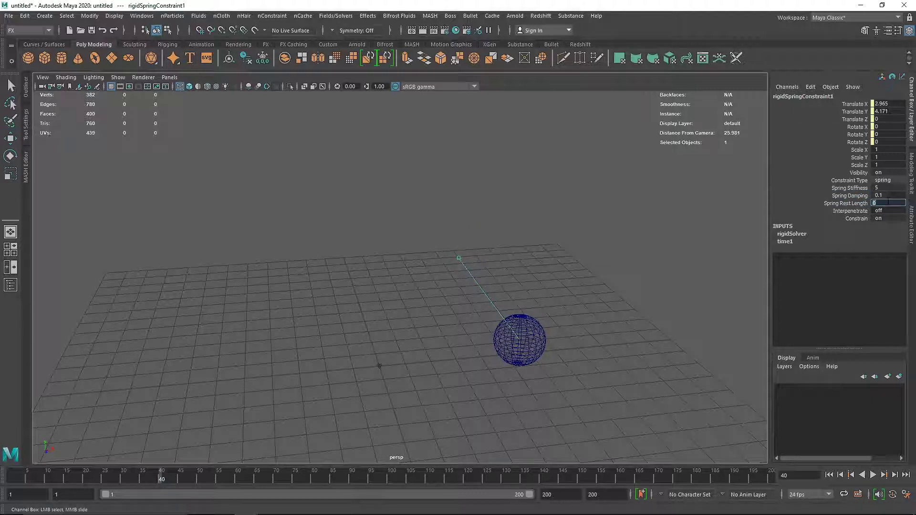
{"action": "left_click", "coordinate": [829, 475]}
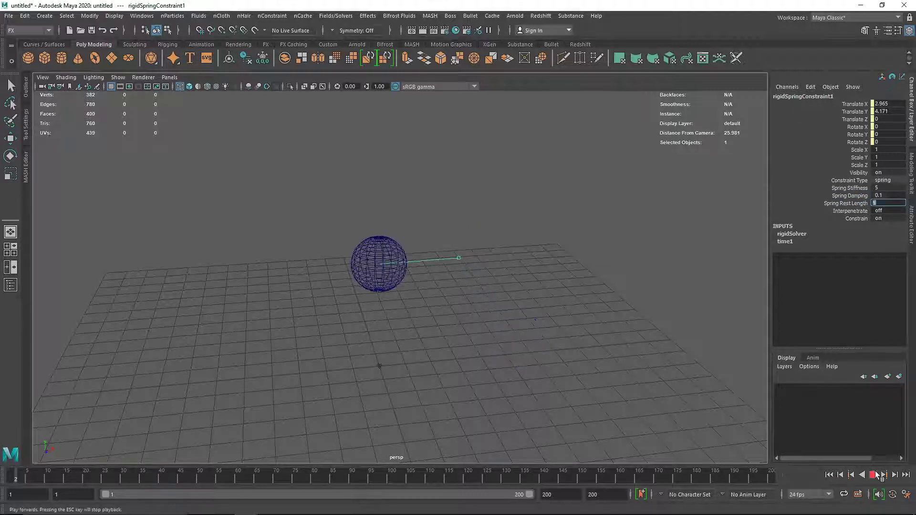
{"action": "left_click", "coordinate": [872, 475]}
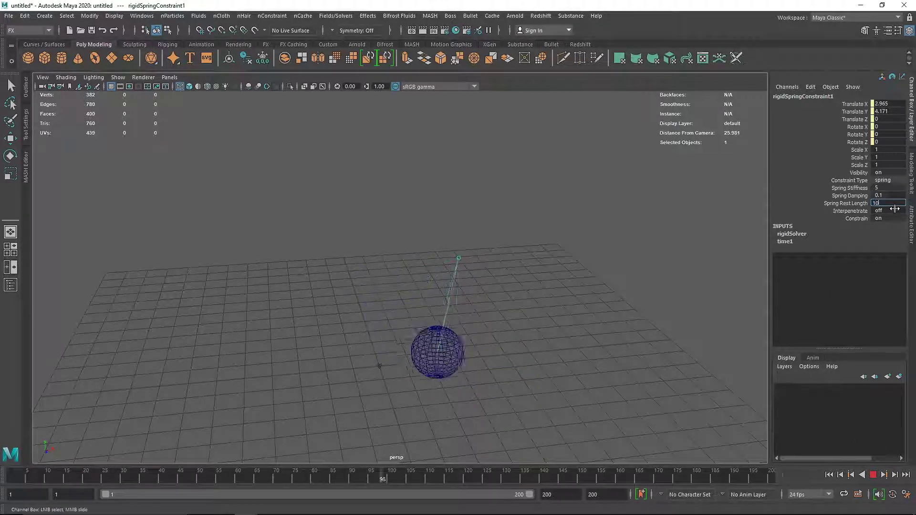
Replay the simulation from the start with a Spring Rest Length of 10, keeping the wider swing in view
{"action": "left_click", "coordinate": [826, 475]}
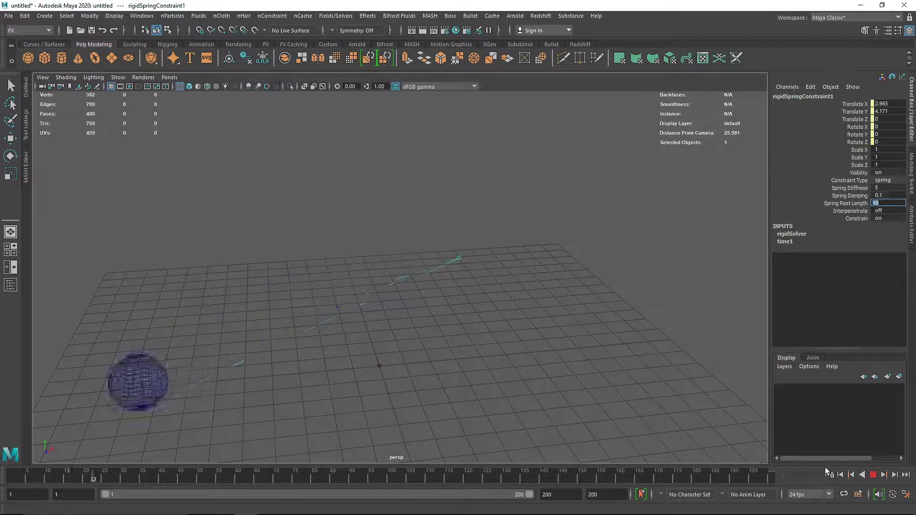
{"action": "scroll", "coordinate": [465, 328], "scroll_direction": "down", "scroll_amount": 3}
{"action": "scroll", "coordinate": [465, 327], "scroll_direction": "down", "scroll_amount": 4}
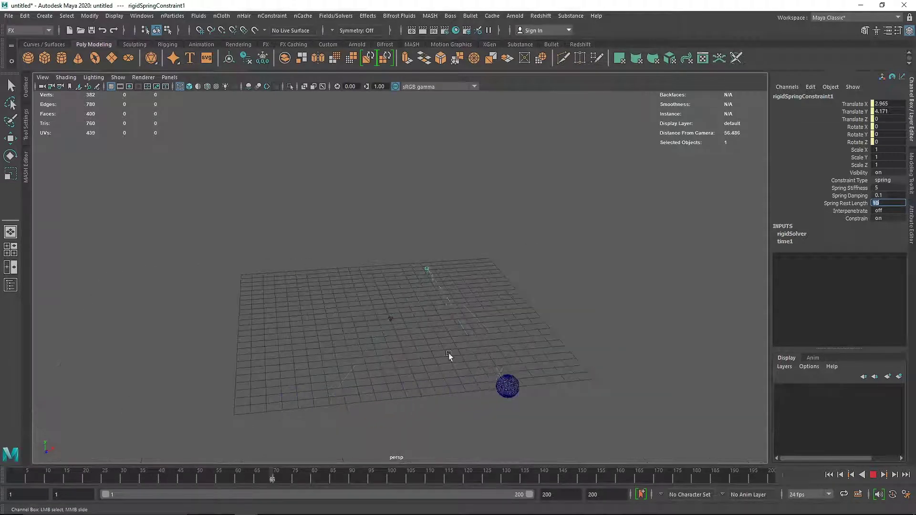
{"action": "left_click_drag", "start_coordinate": [618, 378], "coordinate": [578, 257], "text": "alt"}
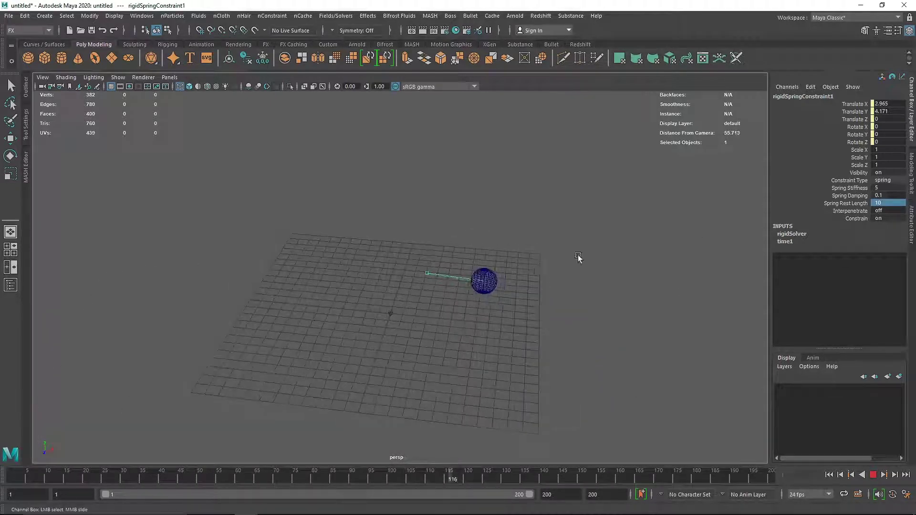
Try a Spring Damping of 5 and a Spring Stiffness of 20, replaying the simulation after each change
{"action": "double_click", "coordinate": [886, 195]}
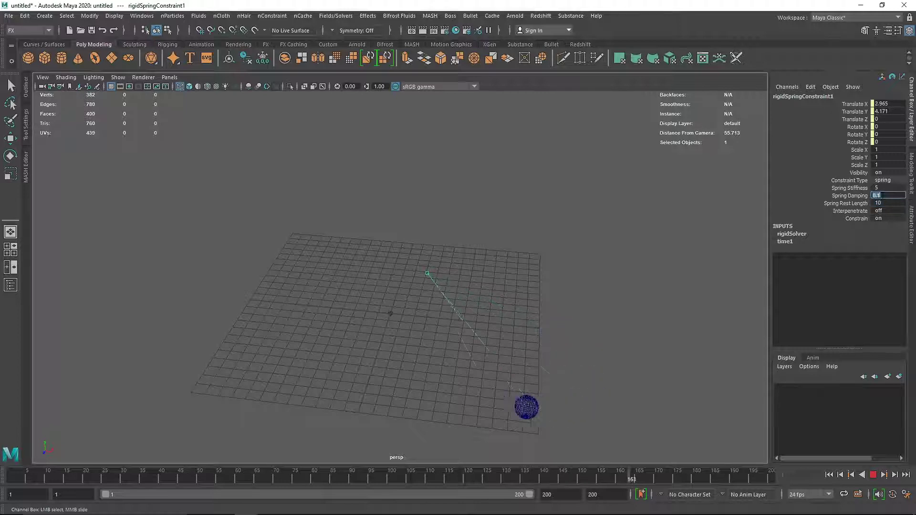
{"action": "type", "text": "1"}
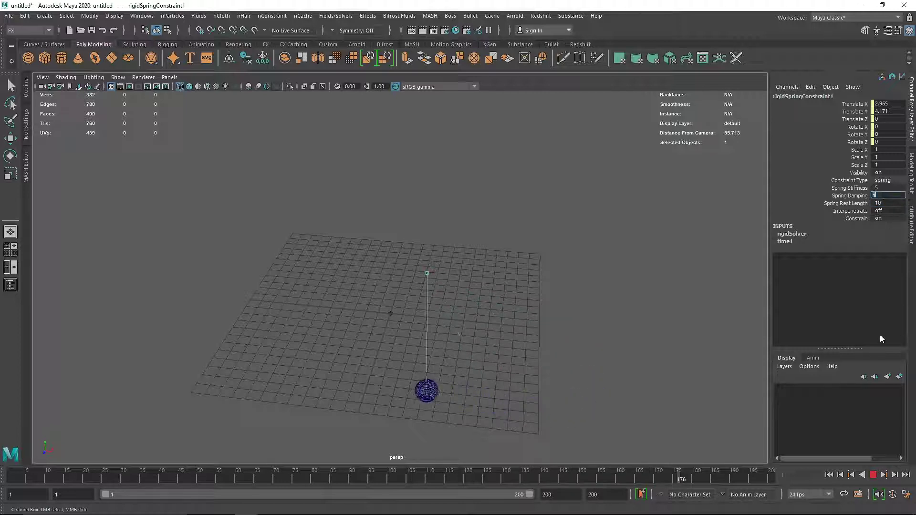
{"action": "left_click", "coordinate": [829, 476]}
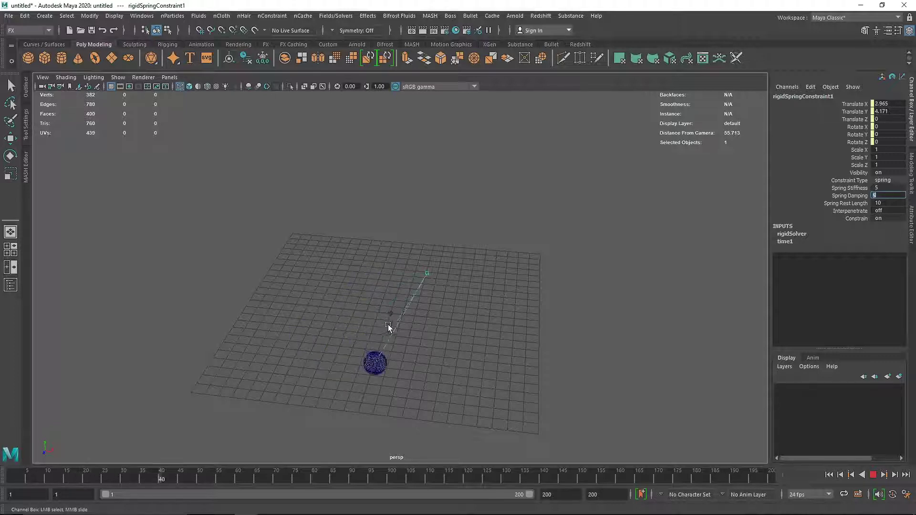
{"action": "left_click", "coordinate": [884, 188]}
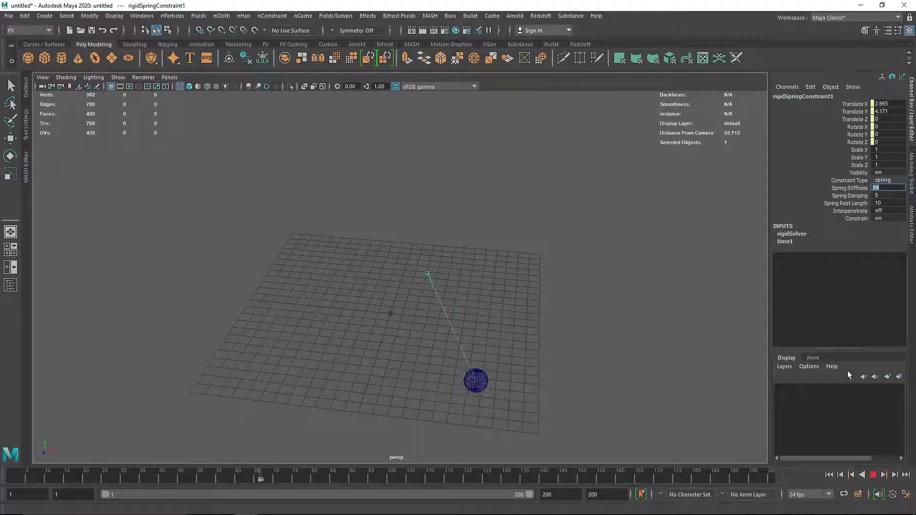
{"action": "left_click", "coordinate": [829, 474]}
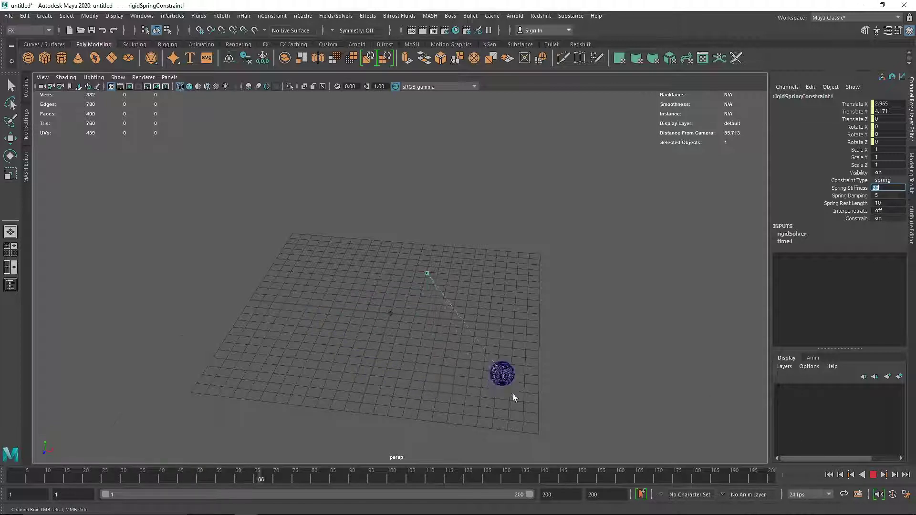
{"action": "left_click_drag", "start_coordinate": [513, 397], "coordinate": [490, 359], "text": "alt"}
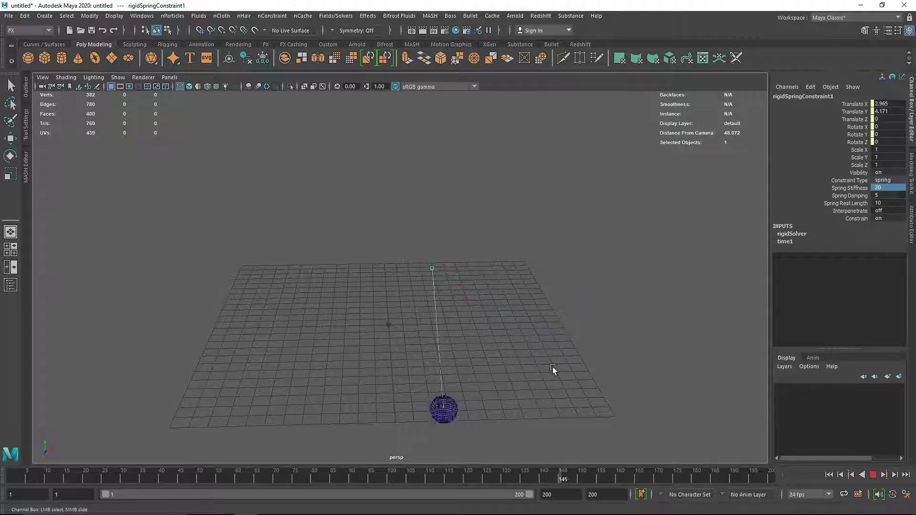
Set the Spring Damping to 0.1, replay the simulation from the start, pause it at frame 77 and resume playback
{"action": "left_click", "coordinate": [885, 196]}
{"action": "type", "text": "0.1"}
{"action": "key", "text": "Return"}
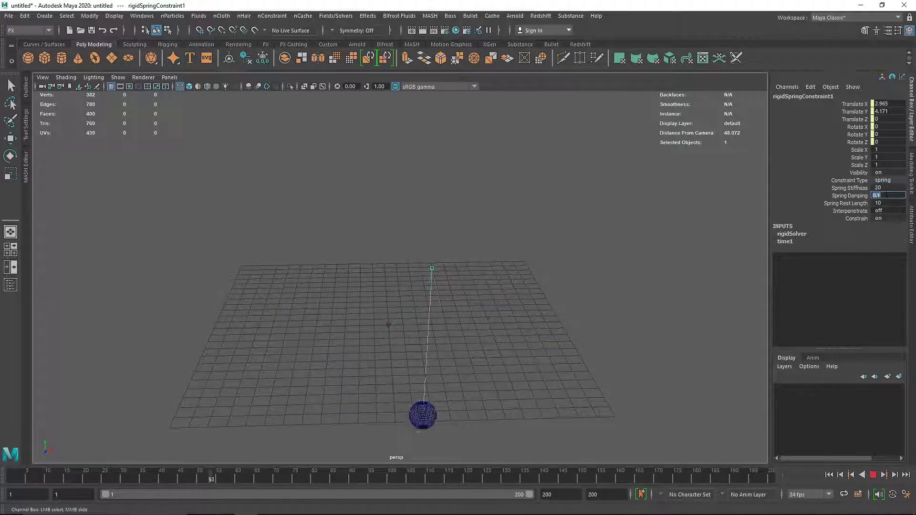
{"action": "left_click", "coordinate": [829, 475]}
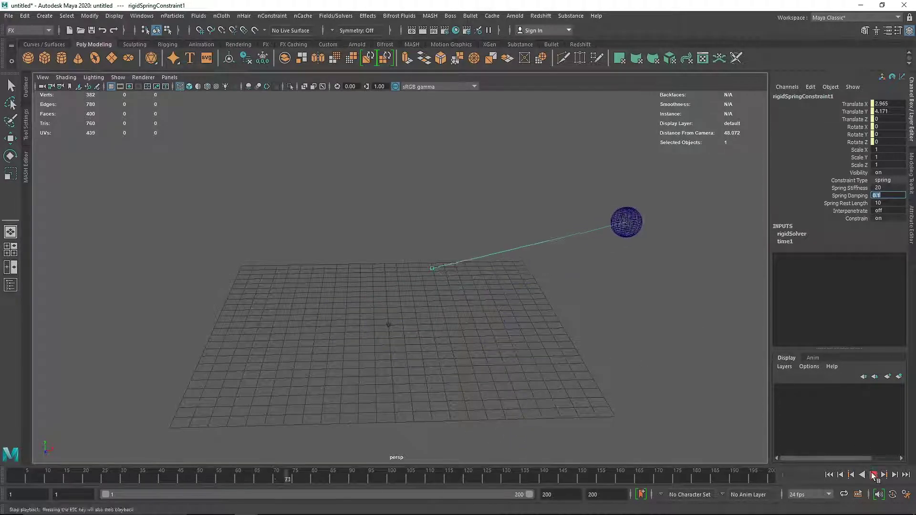
{"action": "left_click", "coordinate": [872, 475]}
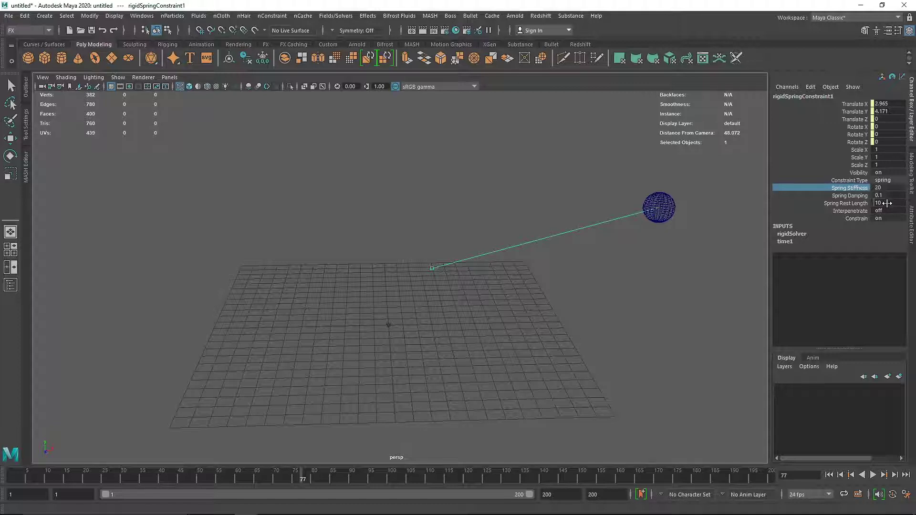
{"action": "left_click", "coordinate": [873, 475]}
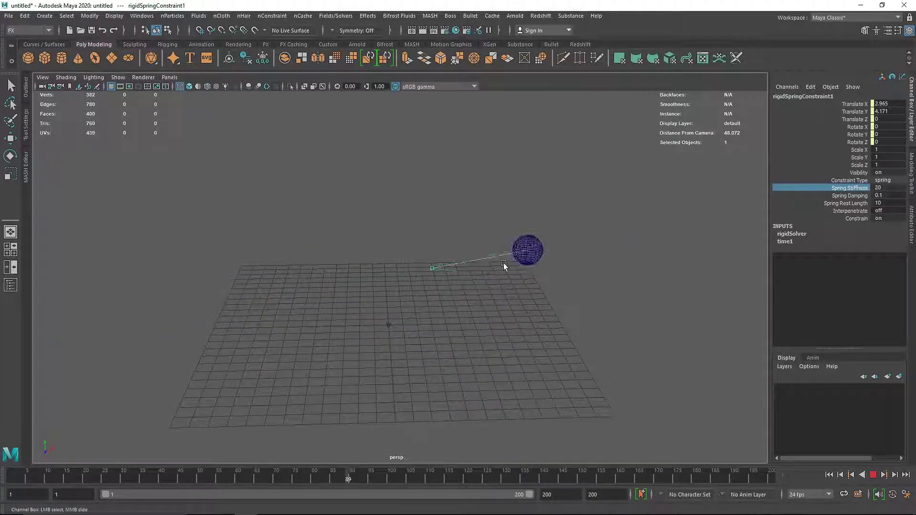
Try Spring Rest Length values of 20 and 50 during playback, and return the simulation to the first frame
{"action": "left_click", "coordinate": [888, 203]}
{"action": "type", "text": "20"}
{"action": "key", "text": "Return"}
{"action": "type", "text": "50"}
{"action": "key", "text": "Return"}
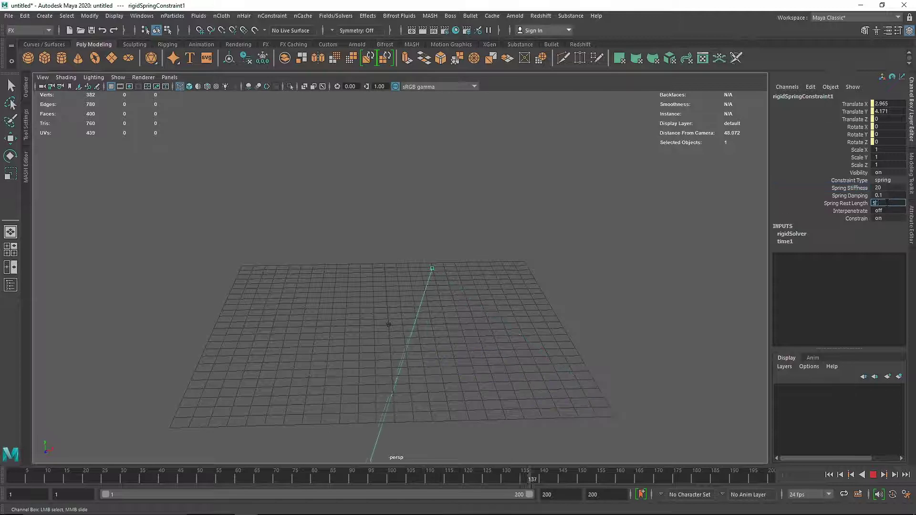
{"action": "left_click", "coordinate": [874, 475]}
{"action": "left_click", "coordinate": [830, 475]}
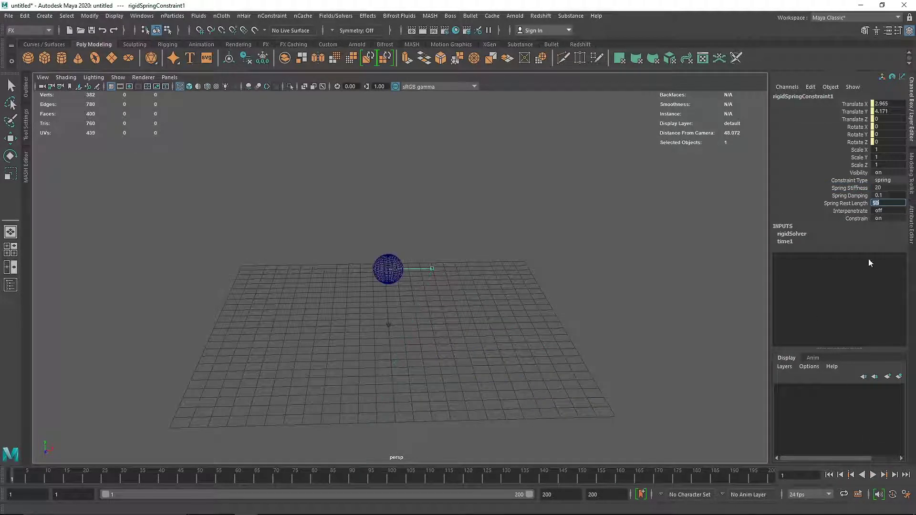
Set Spring Damping and Spring Rest Length to 1 and Spring Stiffness to 5, play to frame 175, and rewind
{"action": "left_click", "coordinate": [887, 193]}
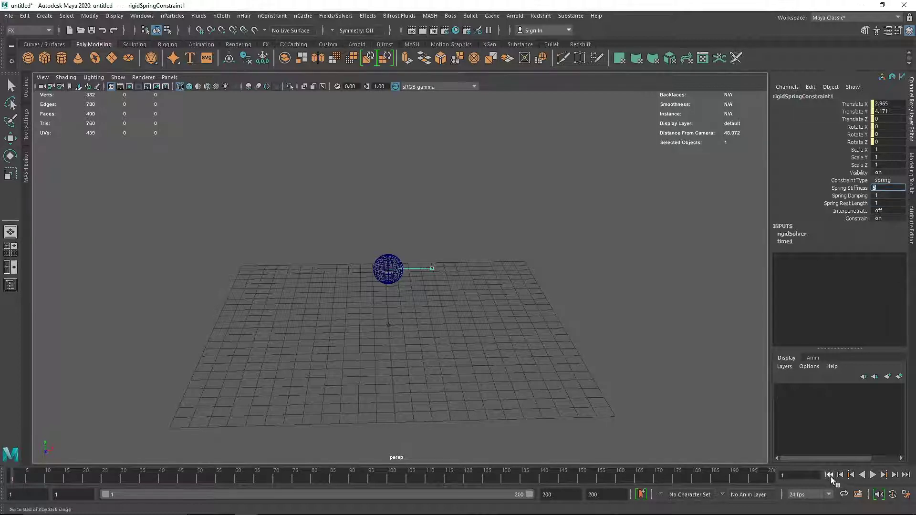
{"action": "left_click", "coordinate": [873, 475]}
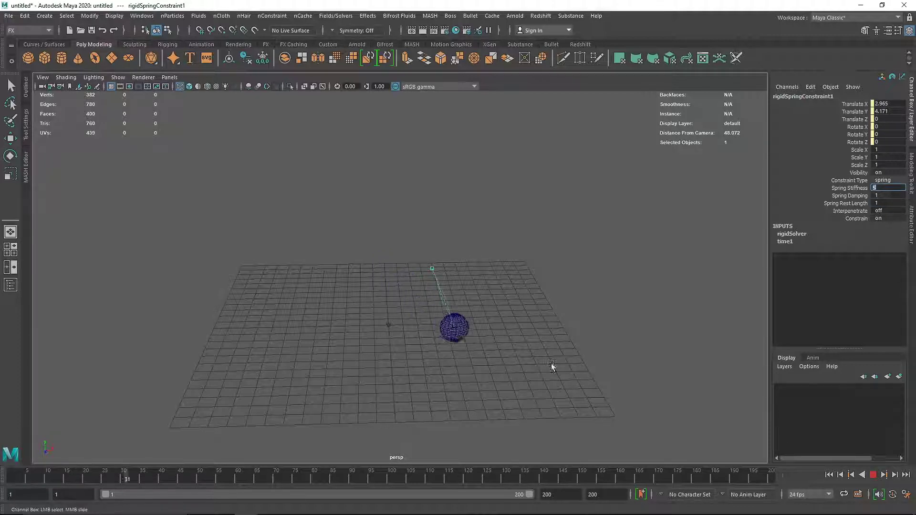
{"action": "scroll", "coordinate": [525, 356], "scroll_direction": "up", "scroll_amount": 3}
{"action": "scroll", "coordinate": [496, 348], "scroll_direction": "up", "scroll_amount": 3}
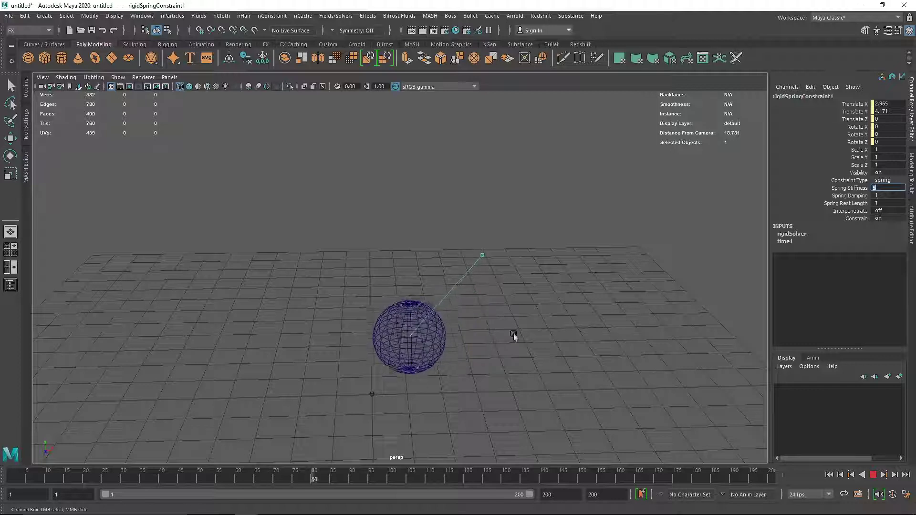
{"action": "left_click", "coordinate": [872, 475]}
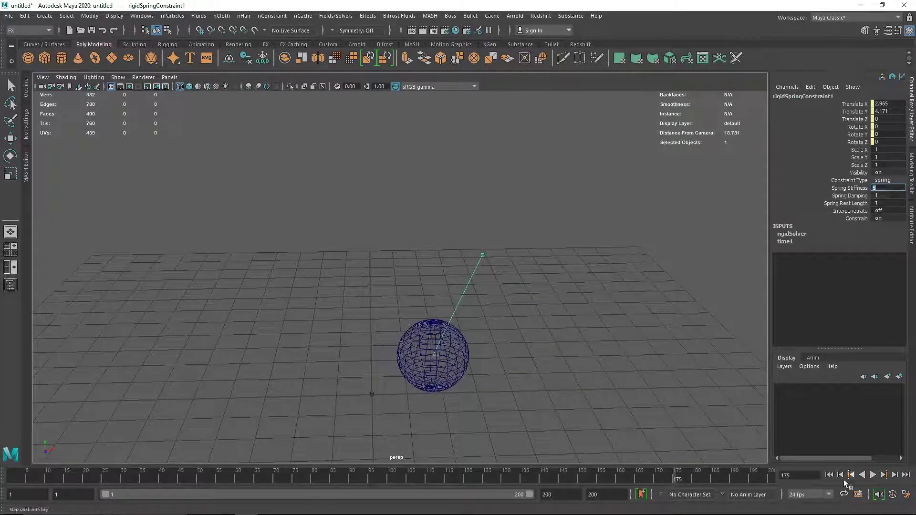
{"action": "left_click", "coordinate": [829, 475]}
Move the spring constraint to about X -4.39, Y 9.41, replay the simulation from the start, and stop it at frame 54
{"action": "left_click", "coordinate": [879, 196]}
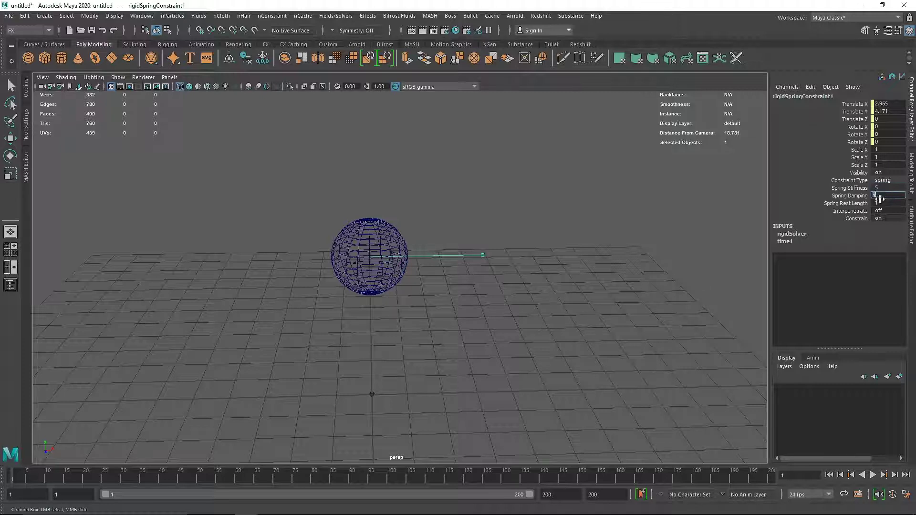
{"action": "left_click", "coordinate": [539, 244]}
{"action": "key", "text": "w"}
{"action": "scroll", "coordinate": [486, 262], "scroll_direction": "down", "scroll_amount": 3}
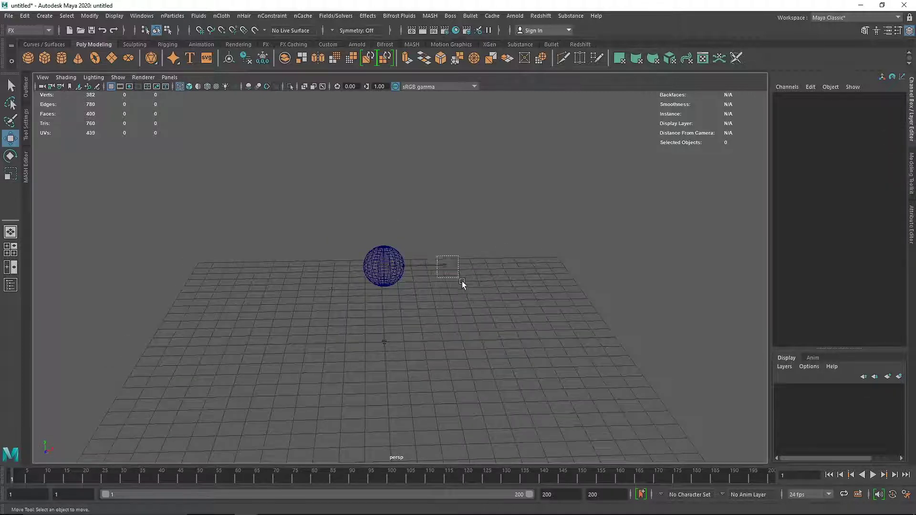
{"action": "left_click_drag", "start_coordinate": [462, 281], "coordinate": [333, 278]}
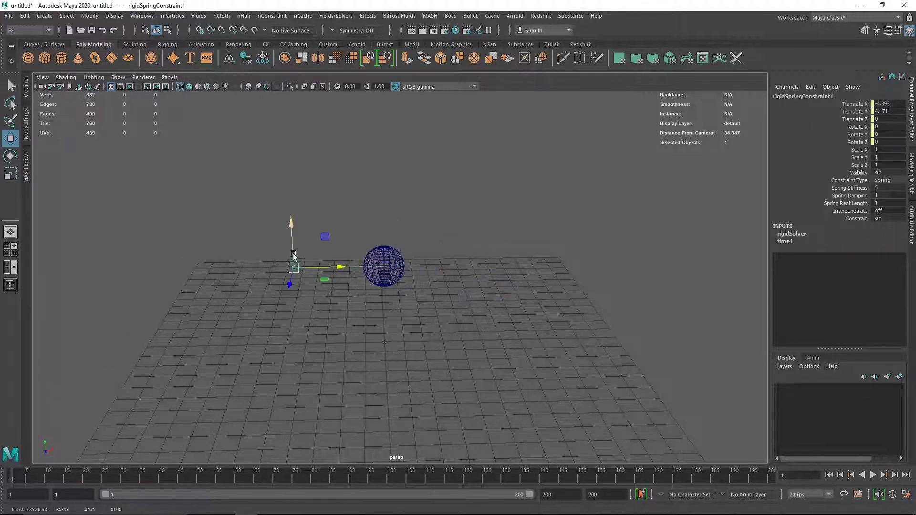
{"action": "left_click_drag", "start_coordinate": [295, 253], "coordinate": [265, 150]}
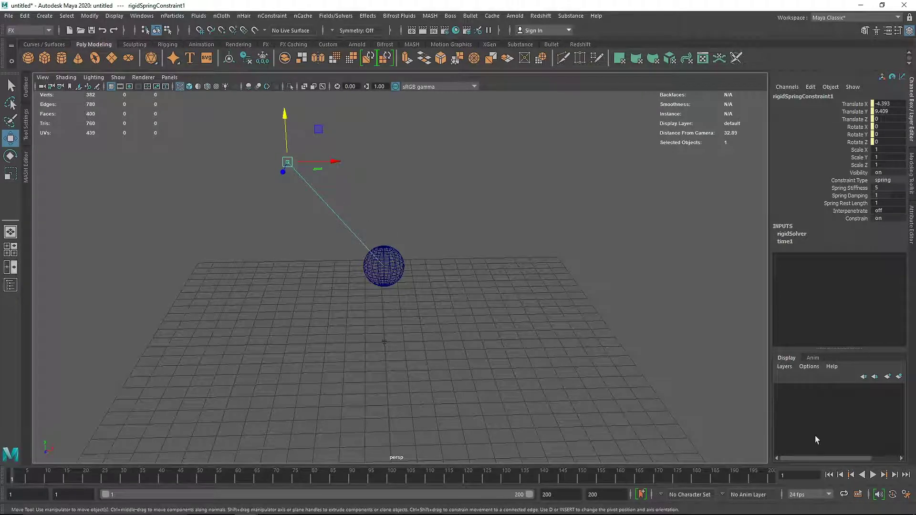
{"action": "left_click", "coordinate": [874, 475]}
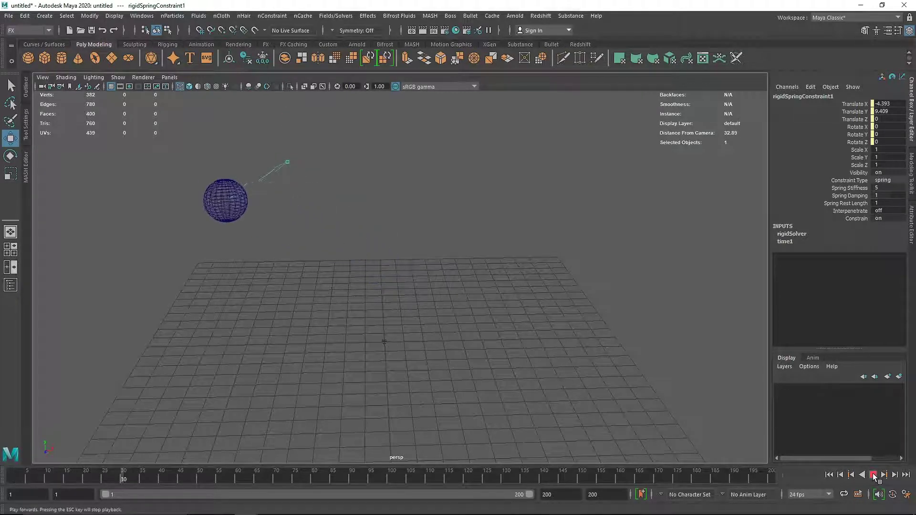
{"action": "left_click", "coordinate": [830, 476]}
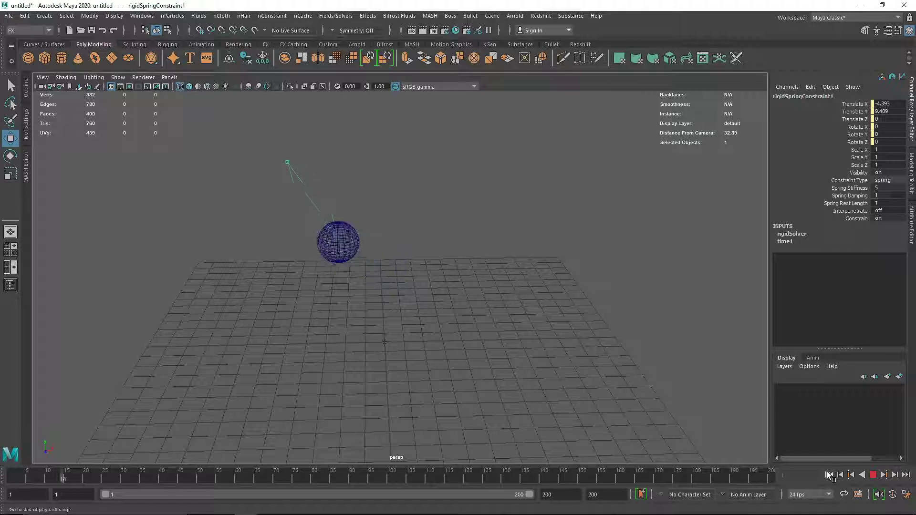
{"action": "left_click", "coordinate": [874, 475]}
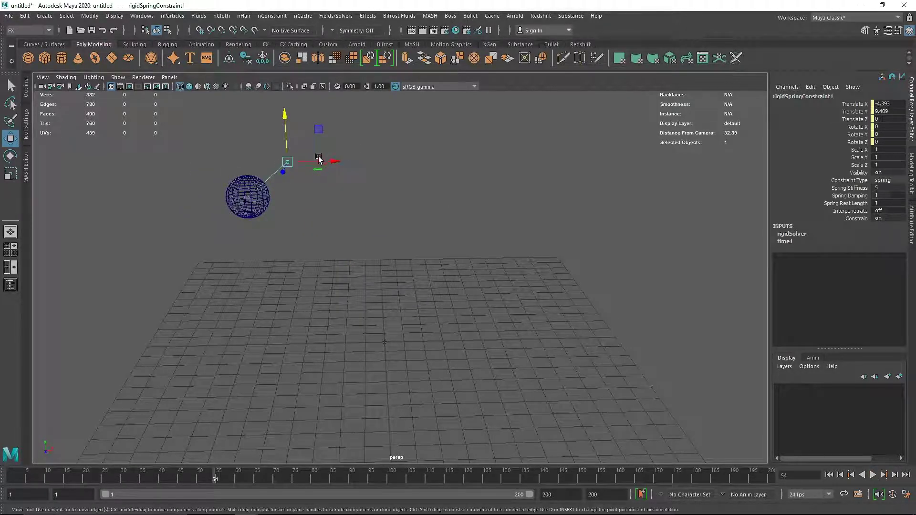
Move the spring constraint along X to about -0.49, above the sphere, and replay the simulation from the start
{"action": "left_click_drag", "start_coordinate": [319, 158], "coordinate": [372, 159]}
{"action": "left_click", "coordinate": [829, 475]}
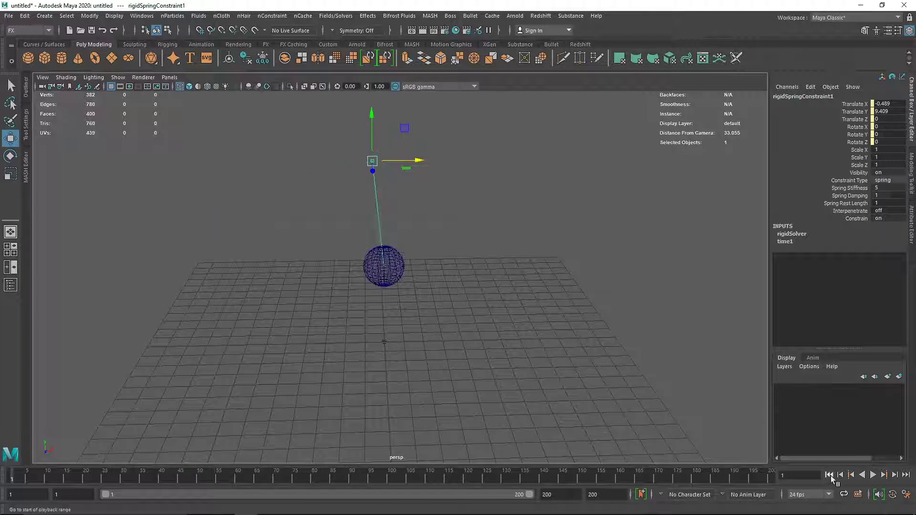
{"action": "left_click", "coordinate": [874, 475]}
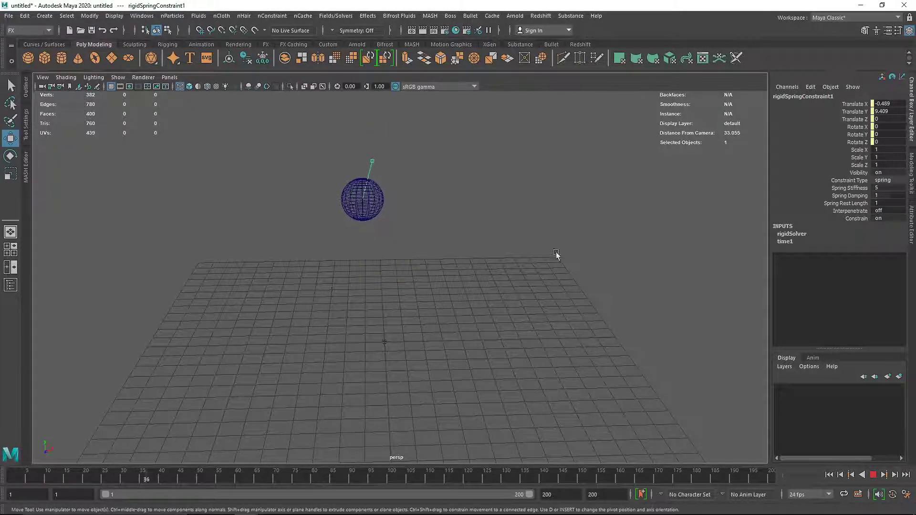
Stop the playback at frame 70 and delete the sphere, its spring constraint and the gravity field
{"action": "left_click", "coordinate": [873, 476]}
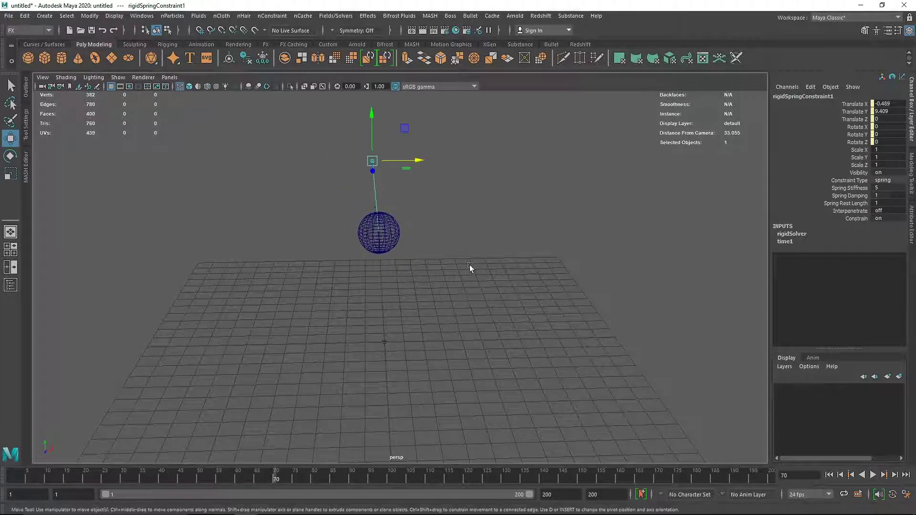
{"action": "left_click", "coordinate": [492, 318]}
{"action": "left_click", "coordinate": [358, 231]}
{"action": "key", "text": "Delete"}
{"action": "left_click_drag", "start_coordinate": [352, 291], "coordinate": [468, 412]}
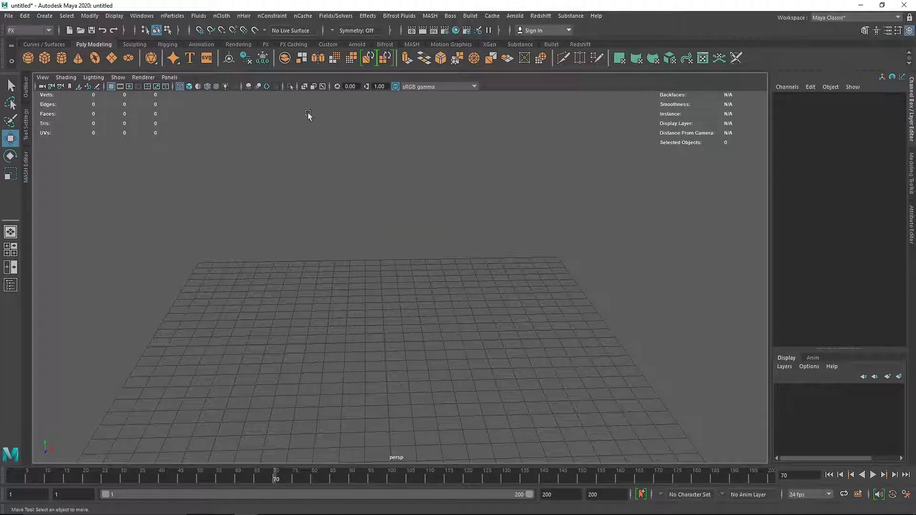
Create a polygon sphere, raise it to about Y 4.04, show it shaded, and add a barrier constraint to it
{"action": "left_click", "coordinate": [29, 58]}
{"action": "left_click_drag", "start_coordinate": [379, 317], "coordinate": [375, 245]}
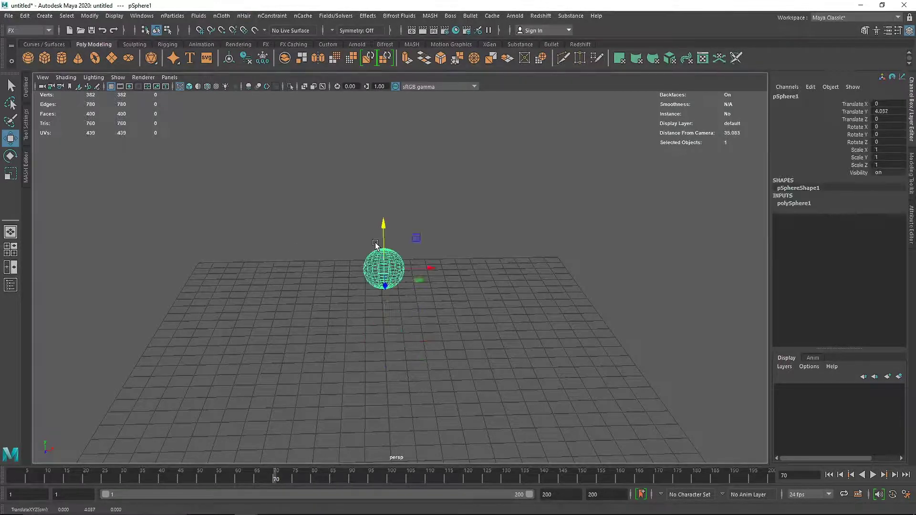
{"action": "key", "text": "5"}
{"action": "left_click", "coordinate": [329, 17]}
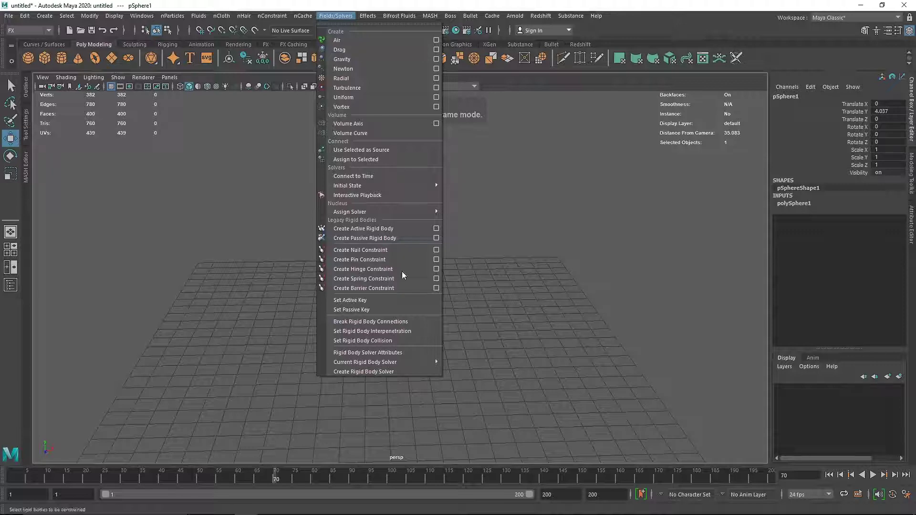
{"action": "left_click", "coordinate": [374, 289]}
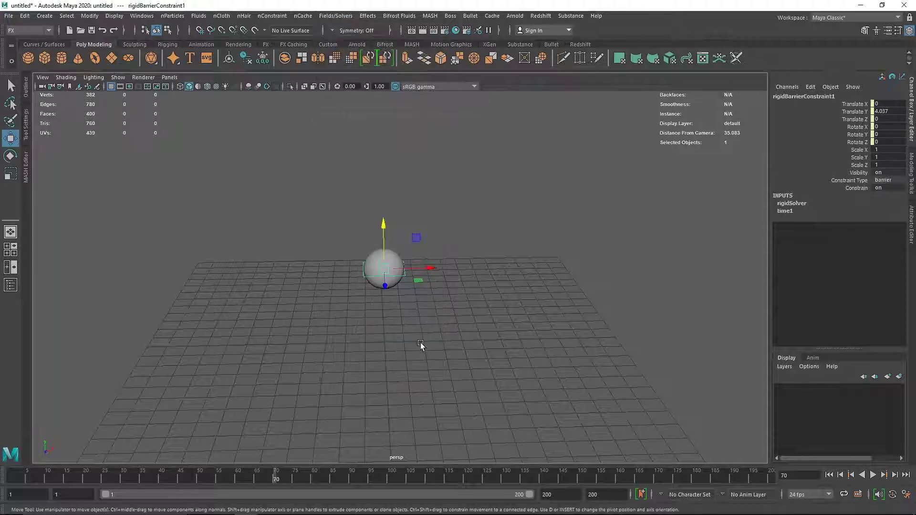
Scale the barrier constraint uniformly to about 1.29 and lower it to about Y 1.08, below the sphere
{"action": "scroll", "coordinate": [407, 311], "scroll_direction": "up", "scroll_amount": 4}
{"action": "left_click_drag", "start_coordinate": [408, 311], "coordinate": [371, 219], "text": "alt"}
{"action": "scroll", "coordinate": [384, 309], "scroll_direction": "down", "scroll_amount": 2}
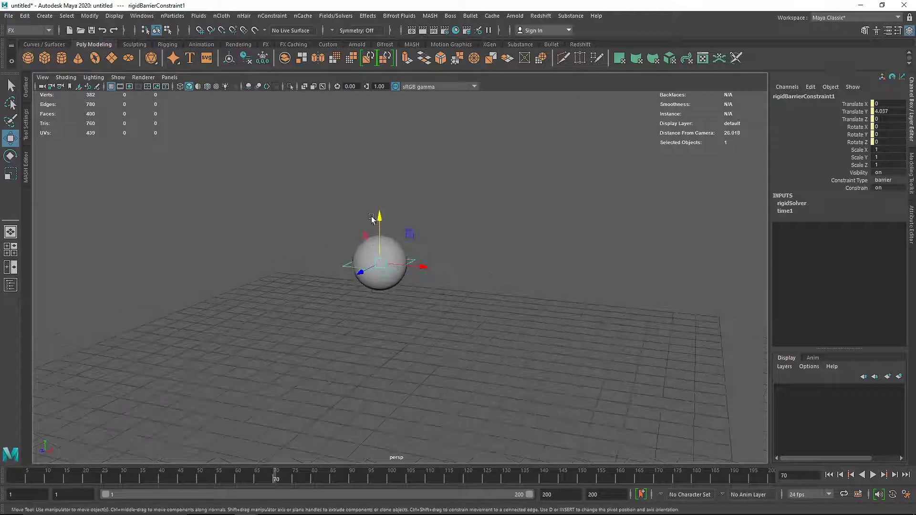
{"action": "key", "text": "r"}
{"action": "left_click_drag", "start_coordinate": [383, 264], "coordinate": [332, 320]}
{"action": "key", "text": "w"}
{"action": "left_click_drag", "start_coordinate": [391, 229], "coordinate": [392, 288]}
{"action": "left_click_drag", "start_coordinate": [386, 334], "coordinate": [425, 300], "text": "alt"}
{"action": "left_click_drag", "start_coordinate": [359, 361], "coordinate": [399, 335], "text": "alt"}
{"action": "right_click_drag", "start_coordinate": [399, 335], "coordinate": [393, 329], "text": "alt"}
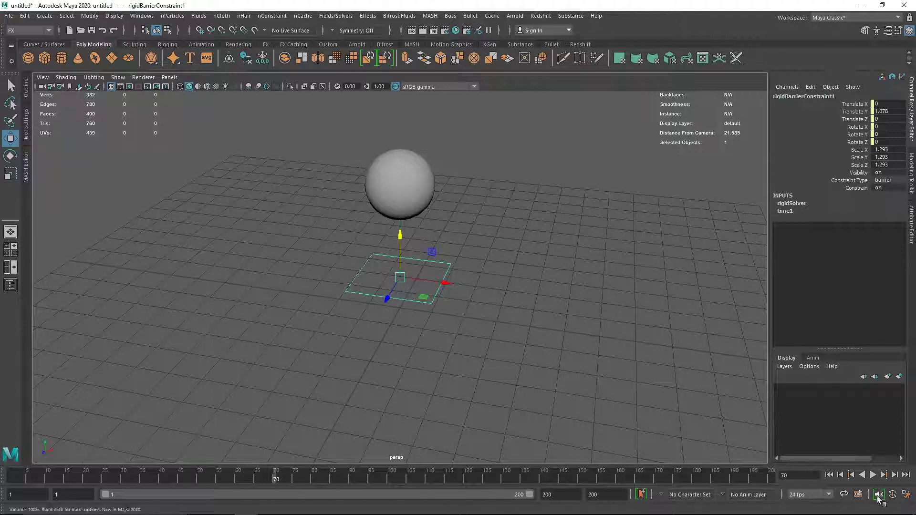
Play the barrier simulation from the first frame without gravity and stop it at frame 24
{"action": "left_click", "coordinate": [829, 476]}
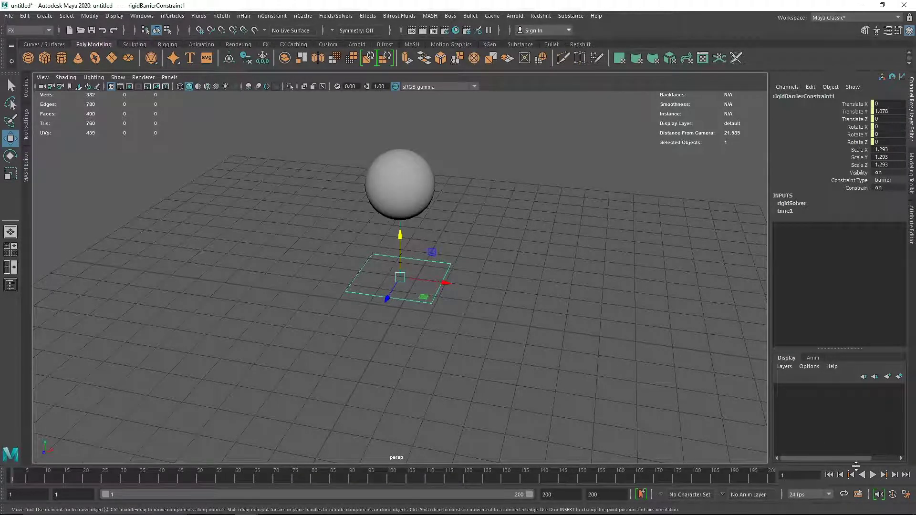
{"action": "left_click", "coordinate": [873, 475]}
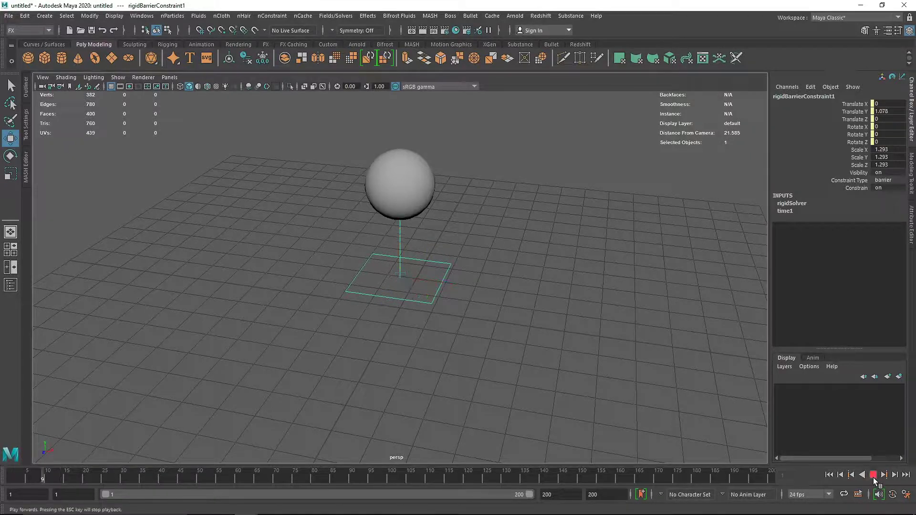
{"action": "left_click", "coordinate": [873, 476]}
Add a gravity field to the sphere, play the simulation from the start to frame 44, and rewind
{"action": "left_click", "coordinate": [407, 183]}
{"action": "left_click", "coordinate": [336, 16]}
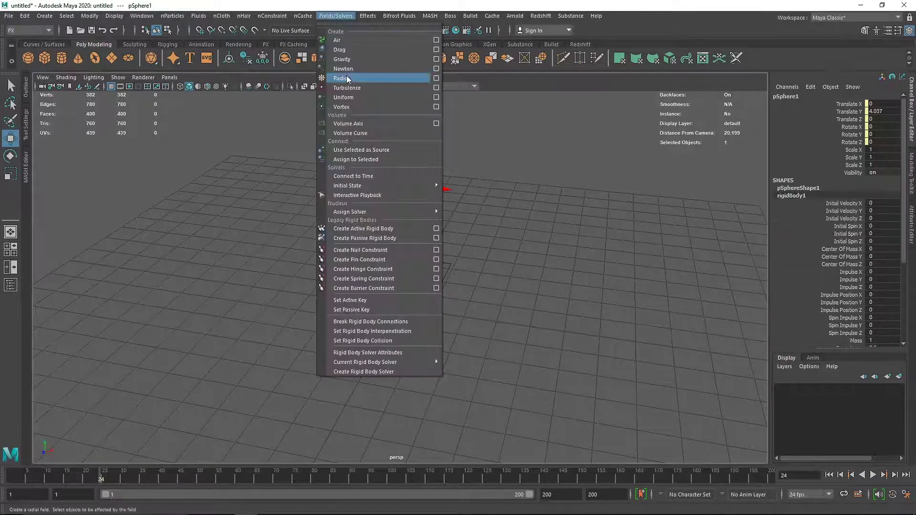
{"action": "left_click", "coordinate": [342, 59]}
{"action": "left_click", "coordinate": [829, 475]}
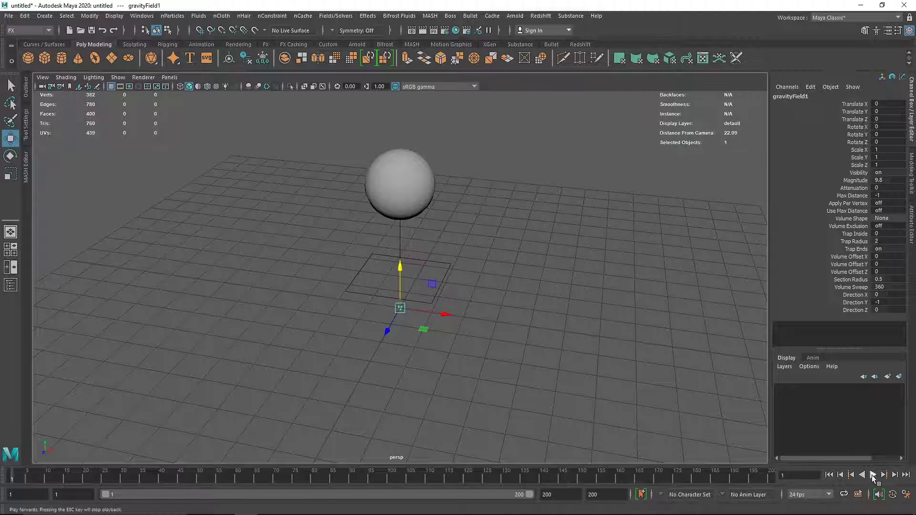
{"action": "left_click", "coordinate": [873, 476]}
{"action": "left_click", "coordinate": [874, 476]}
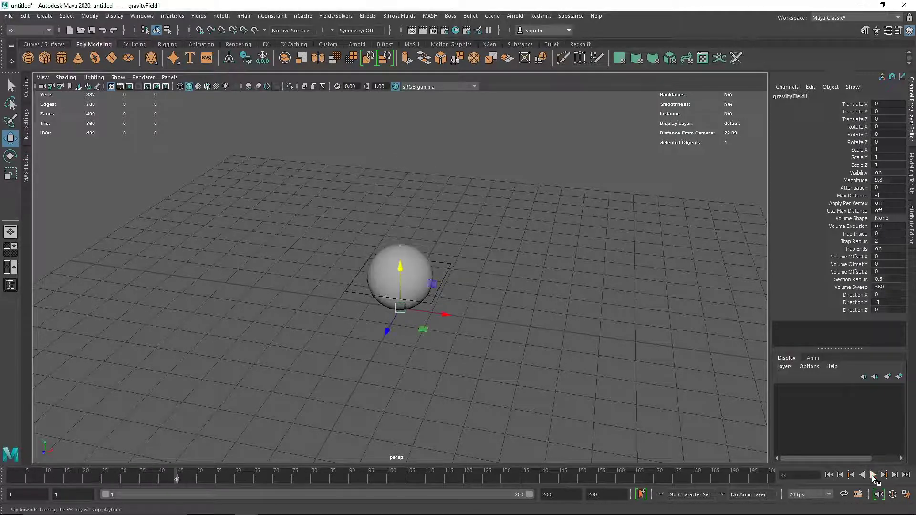
{"action": "left_click", "coordinate": [830, 476]}
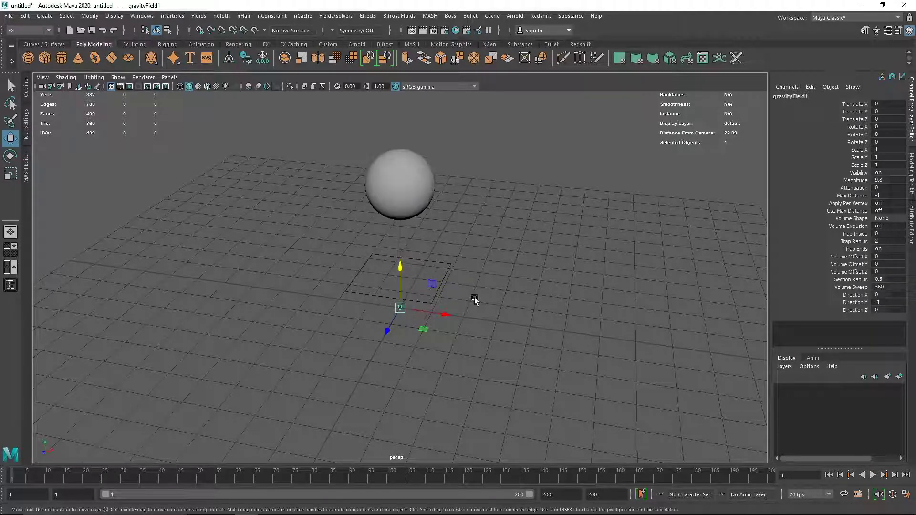
Move the barrier constraint to about X 0.67, Y 1.40, rotate it about 30.5 degrees in Z, and play to frame 60
{"action": "left_click", "coordinate": [448, 263]}
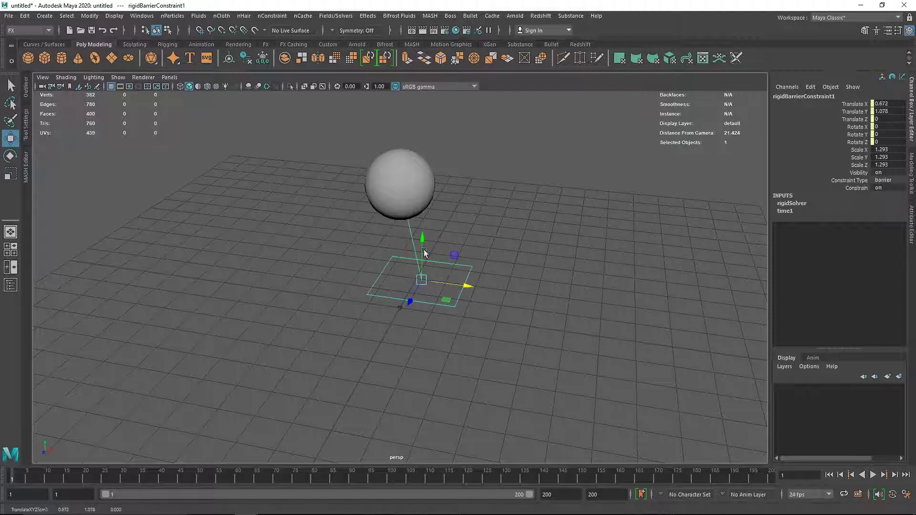
{"action": "key", "text": "e"}
{"action": "left_click_drag", "start_coordinate": [457, 257], "coordinate": [451, 228]}
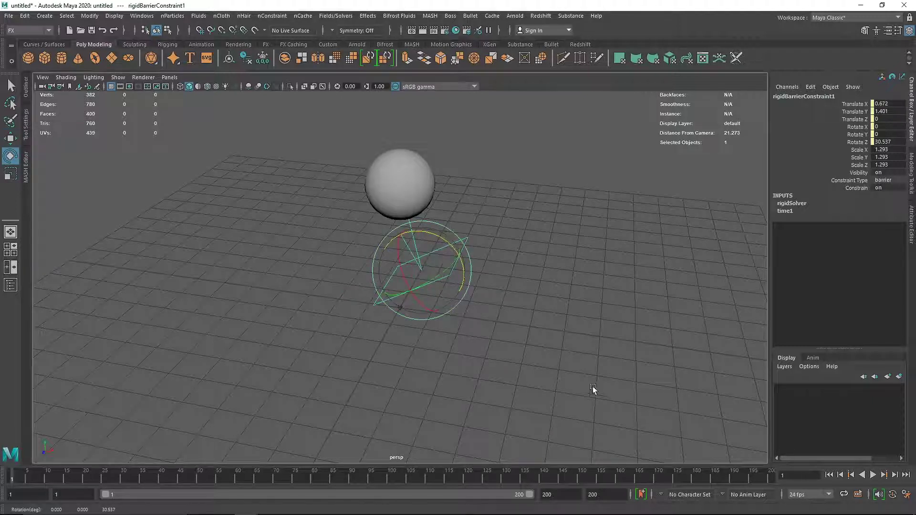
{"action": "left_click", "coordinate": [506, 359]}
{"action": "left_click", "coordinate": [873, 475]}
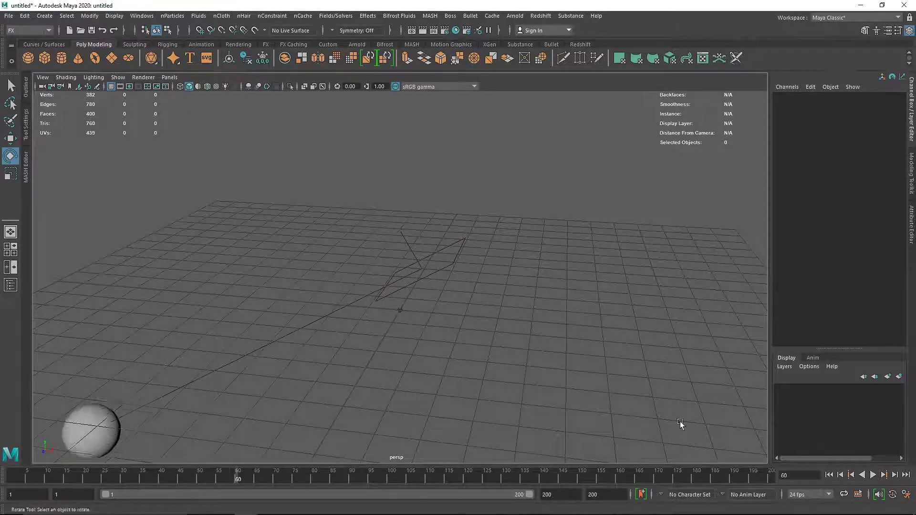
{"action": "left_click_drag", "start_coordinate": [680, 423], "coordinate": [356, 323], "text": "alt"}
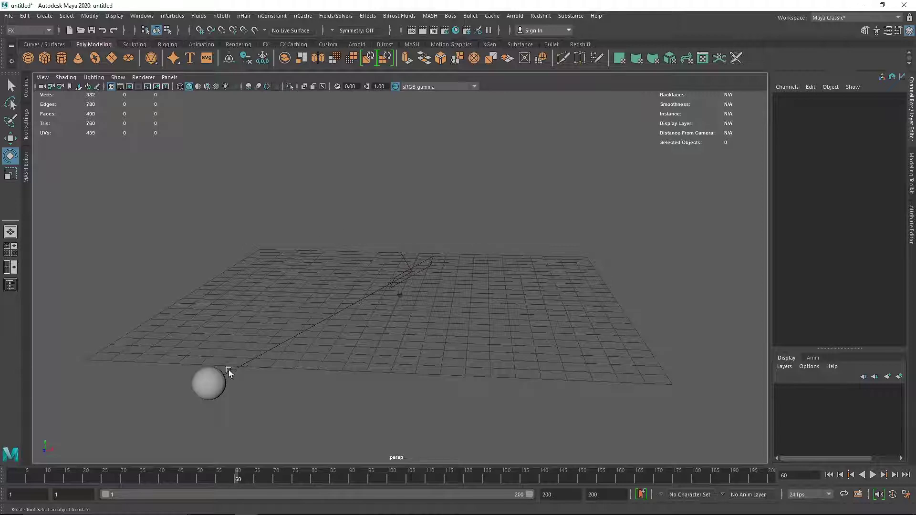
Select the tilted barrier constraint, replay the simulation from the start, and return to the first frame
{"action": "left_click", "coordinate": [399, 262]}
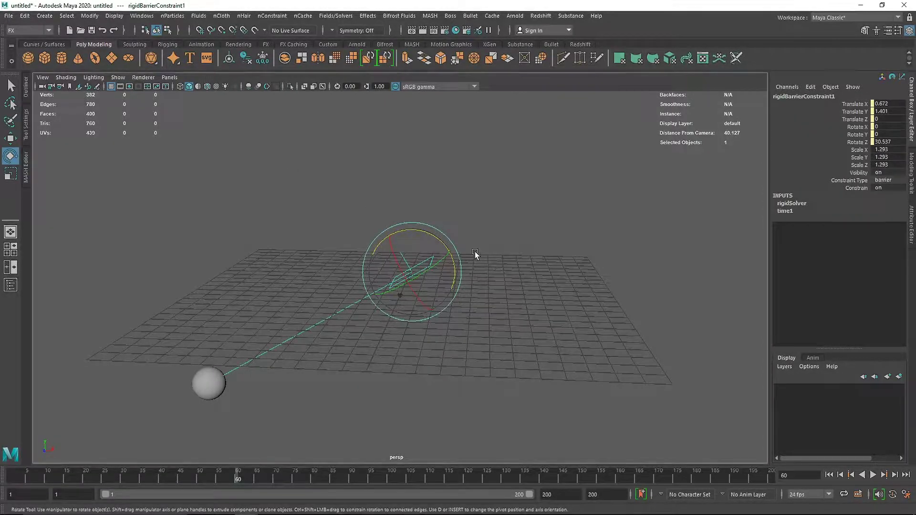
{"action": "left_click", "coordinate": [828, 475]}
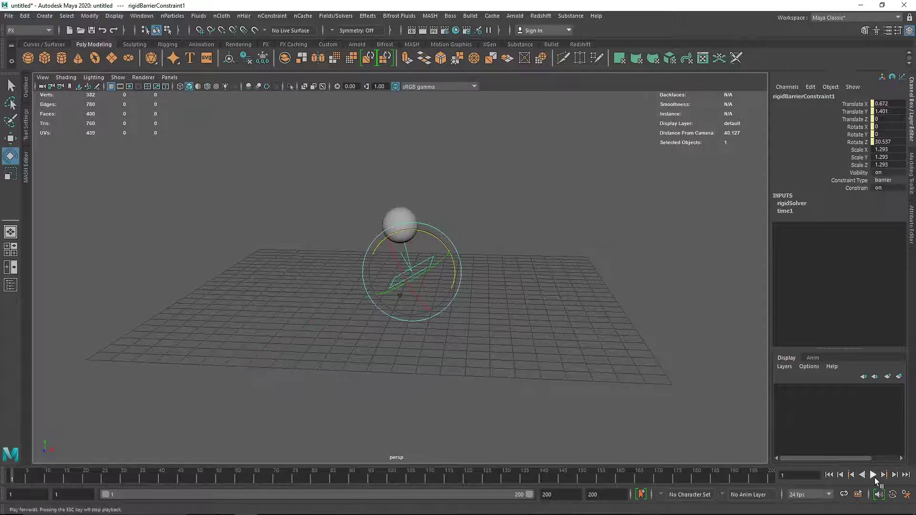
{"action": "left_click", "coordinate": [874, 476]}
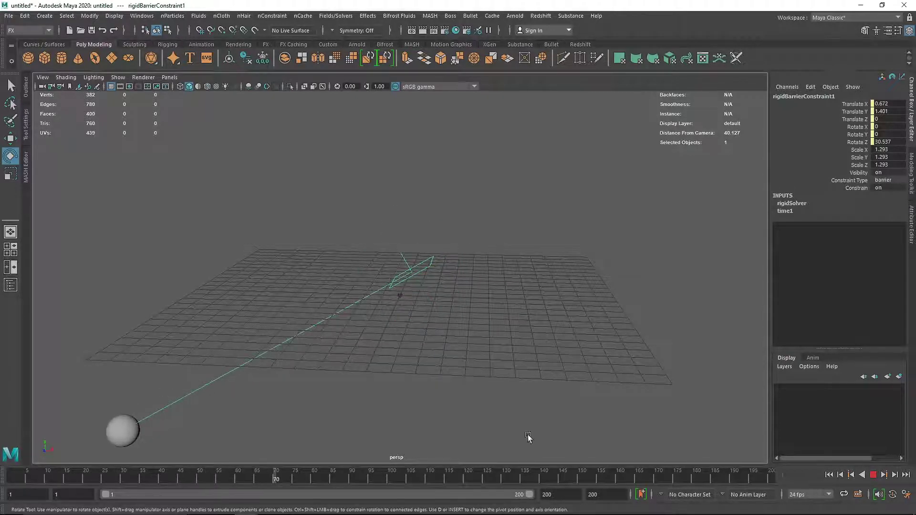
{"action": "left_click", "coordinate": [874, 476]}
{"action": "left_click", "coordinate": [829, 474]}
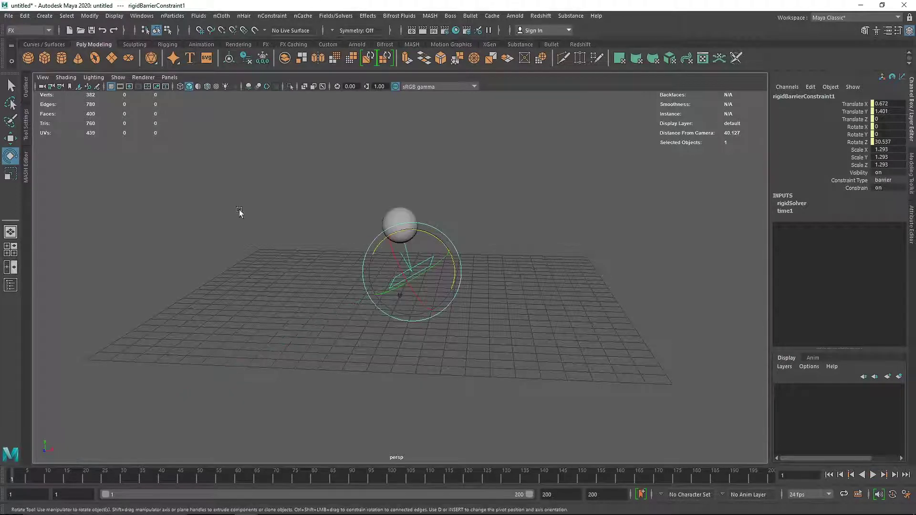
Rotate the barrier to about -30.4 degrees in Z, scale it to about 4.24, move it to about X -0.75, Y -1.66, and hide the grid
{"action": "left_click_drag", "start_coordinate": [447, 248], "coordinate": [482, 292]}
{"action": "key", "text": "r"}
{"action": "key", "text": "w"}
{"action": "left_click_drag", "start_coordinate": [412, 272], "coordinate": [387, 323]}
{"action": "left_click", "coordinate": [111, 86]}
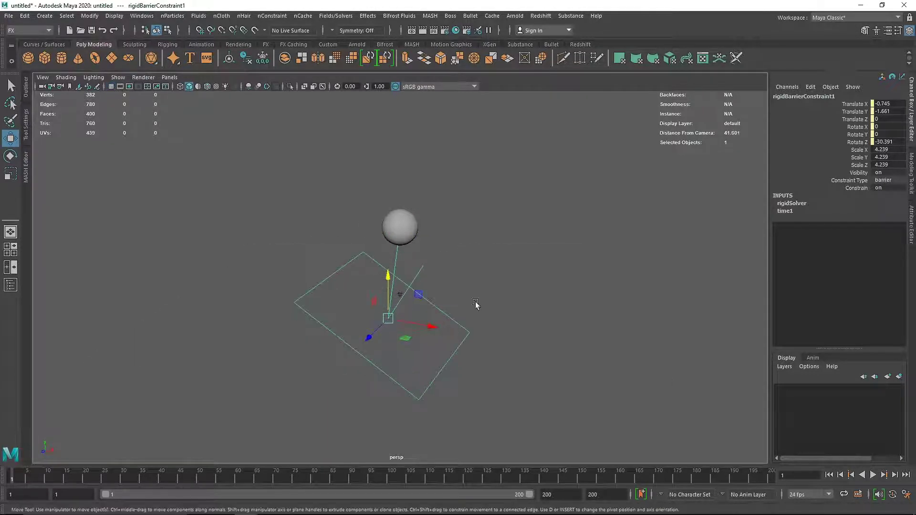
Play the simulation with the enlarged barrier to frame 55 and examine the sphere's path relative to the barrier plane from several angles
{"action": "left_click", "coordinate": [873, 475]}
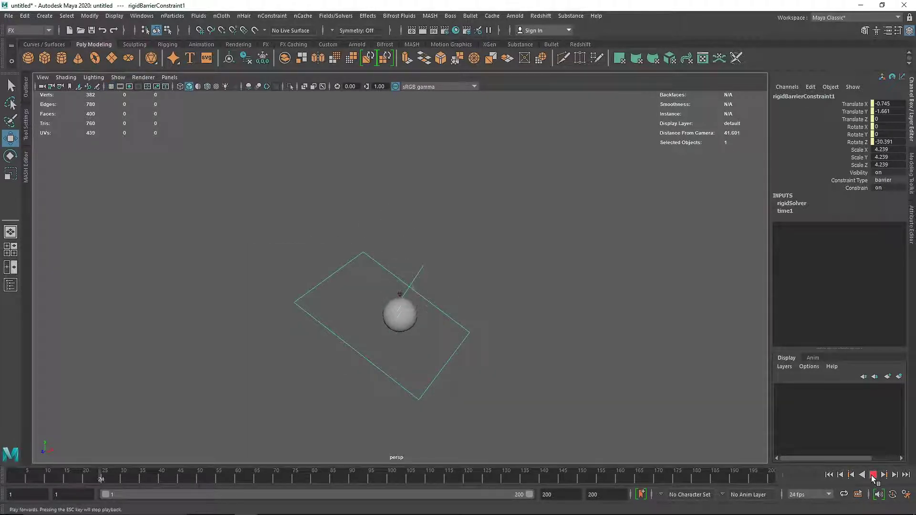
{"action": "left_click", "coordinate": [873, 476]}
{"action": "left_click_drag", "start_coordinate": [408, 371], "coordinate": [439, 351], "text": "alt"}
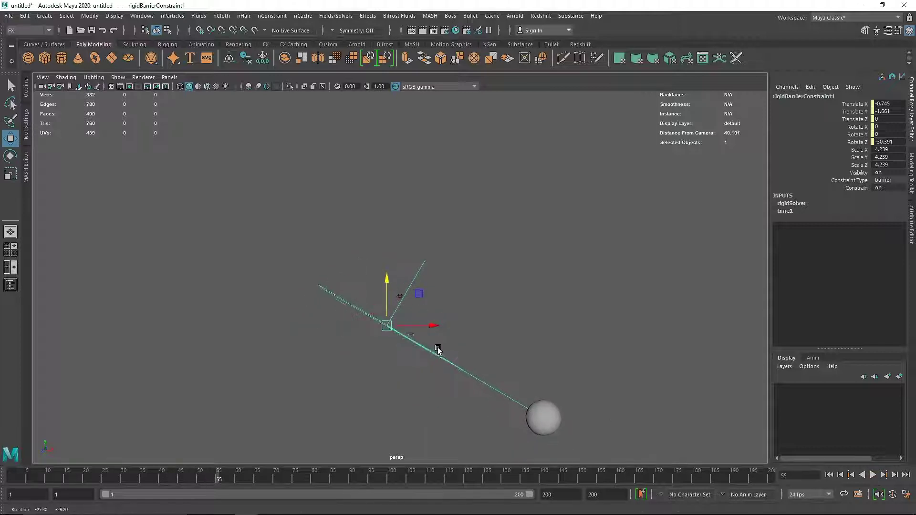
{"action": "scroll", "coordinate": [487, 392], "scroll_direction": "down", "scroll_amount": 5}
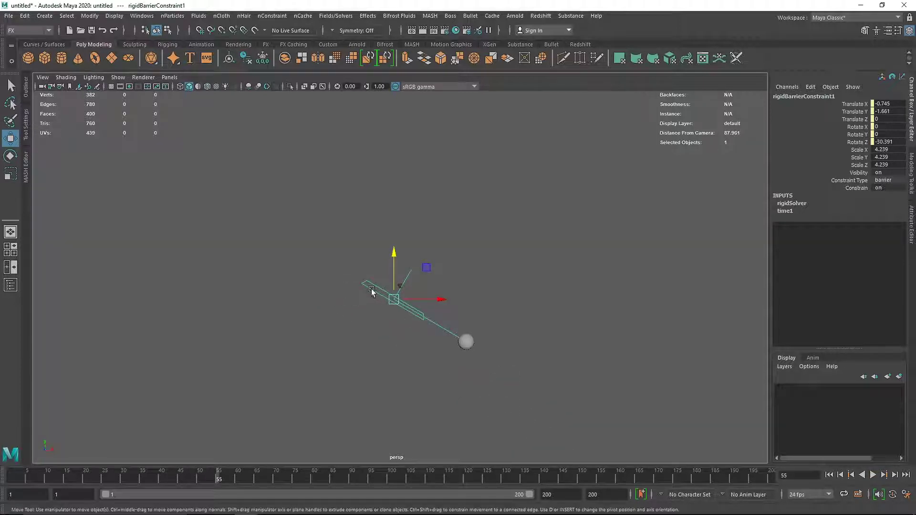
{"action": "left_click_drag", "start_coordinate": [462, 317], "coordinate": [433, 333], "text": "alt"}
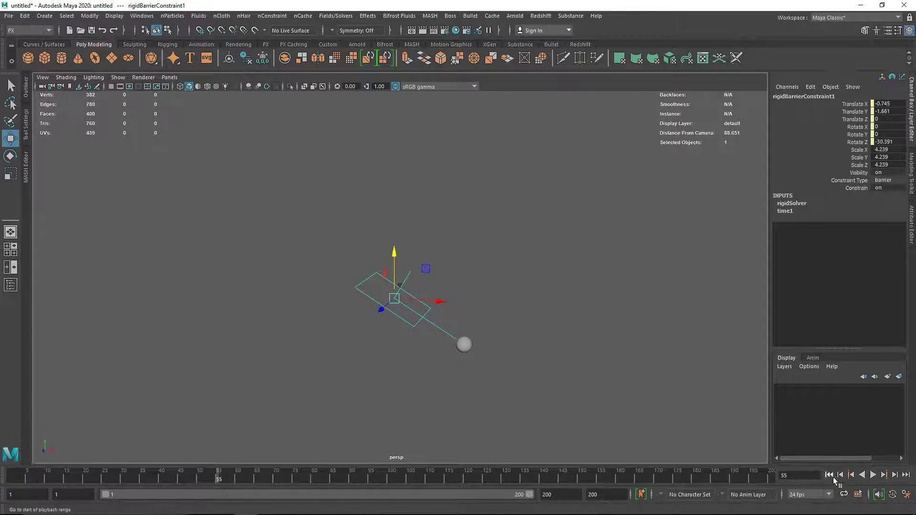
{"action": "left_click_drag", "start_coordinate": [429, 306], "coordinate": [366, 340], "text": "alt"}
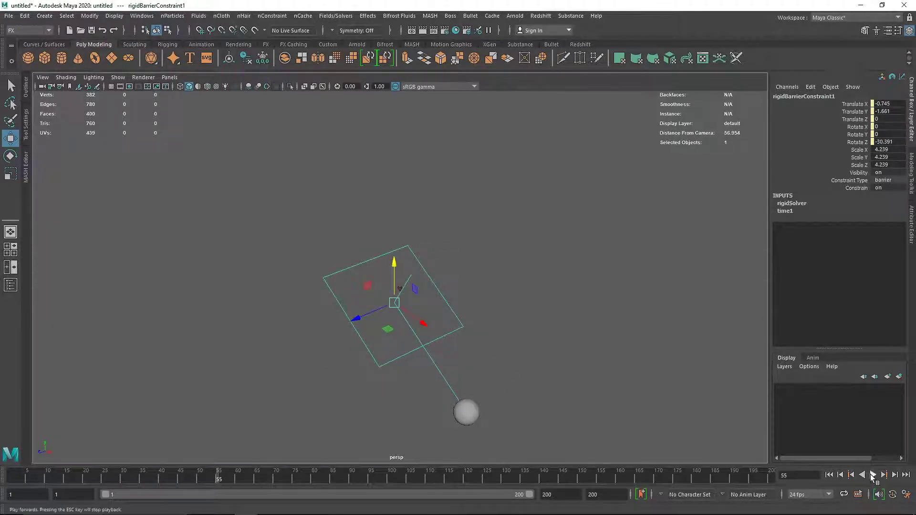
Replay the simulation from the start to frame 98 and examine how the sphere travels beyond the barrier's edge
{"action": "left_click", "coordinate": [830, 475]}
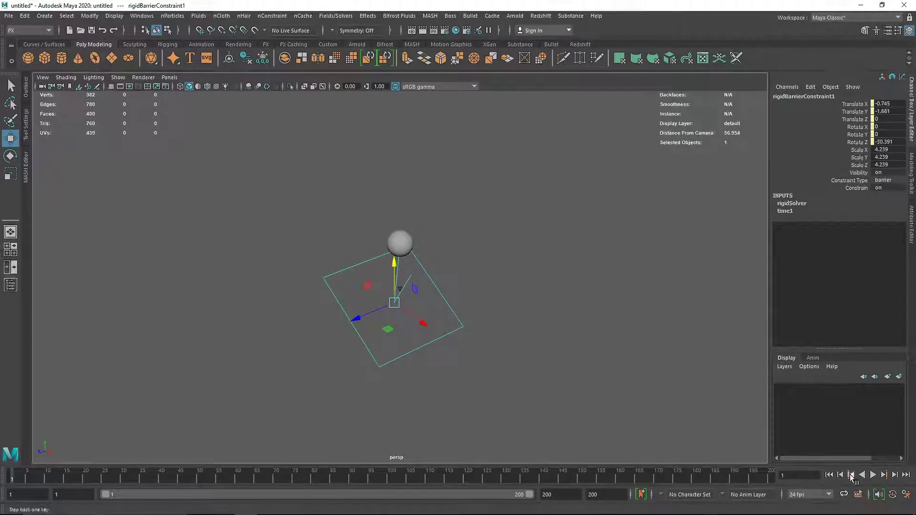
{"action": "left_click", "coordinate": [873, 475]}
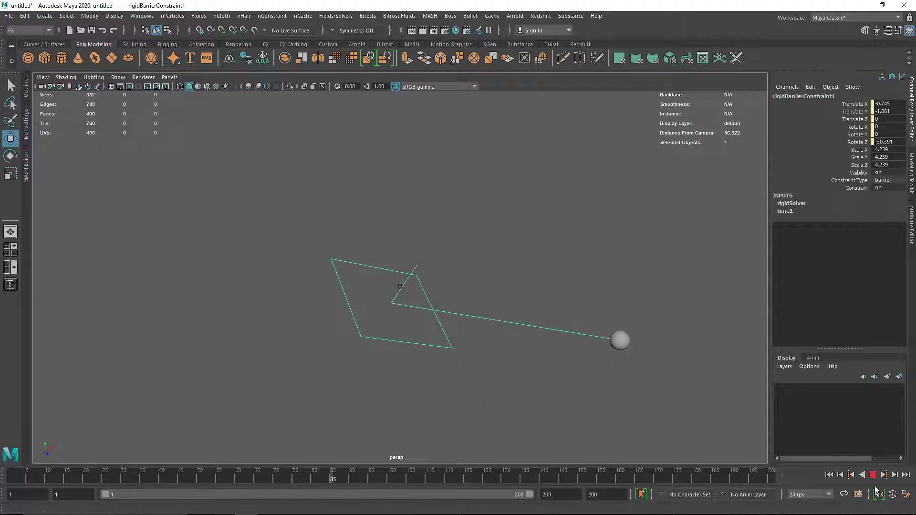
{"action": "left_click", "coordinate": [873, 475]}
{"action": "scroll", "coordinate": [618, 380], "scroll_direction": "down", "scroll_amount": 3}
{"action": "left_click_drag", "start_coordinate": [617, 381], "coordinate": [512, 355], "text": "alt"}
{"action": "scroll", "coordinate": [512, 354], "scroll_direction": "down", "scroll_amount": 2}
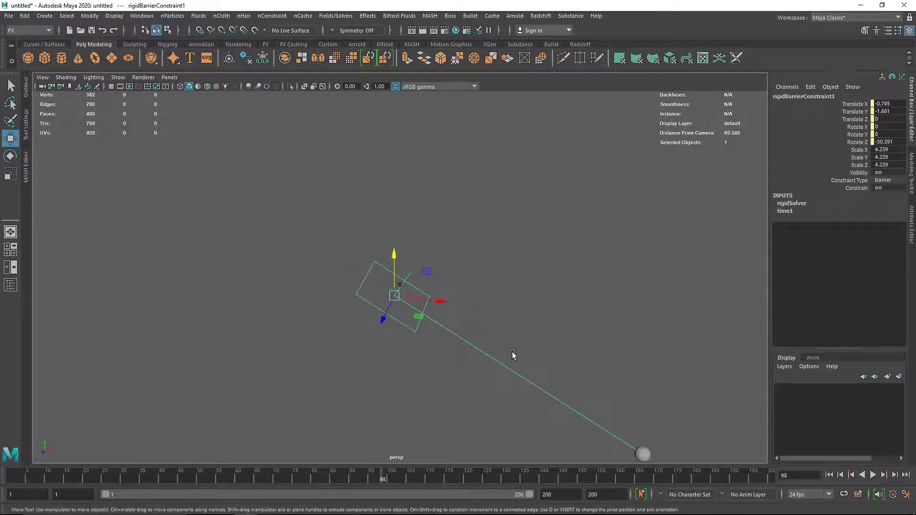
Return to the first frame, delete the sphere, barrier constraint and gravity field, and show the grid again
{"action": "left_click", "coordinate": [829, 475]}
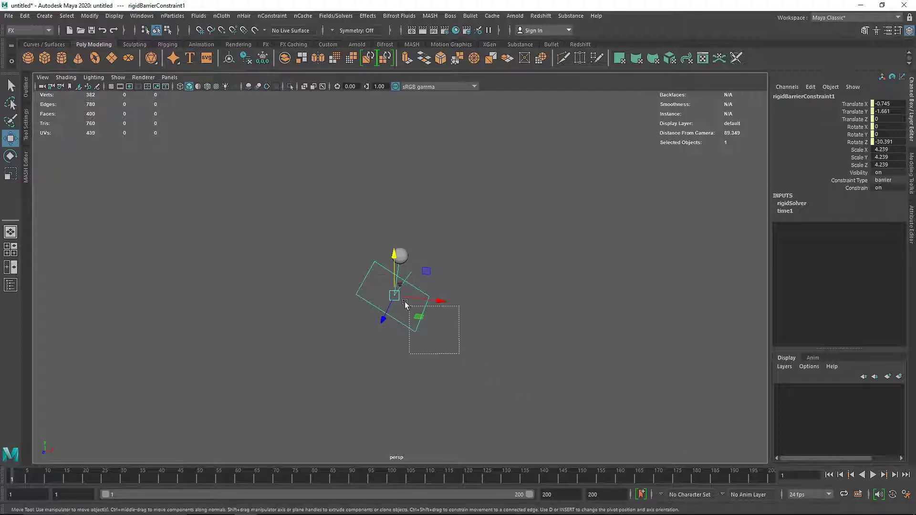
{"action": "left_click_drag", "start_coordinate": [339, 231], "coordinate": [442, 338]}
{"action": "key", "text": "Delete"}
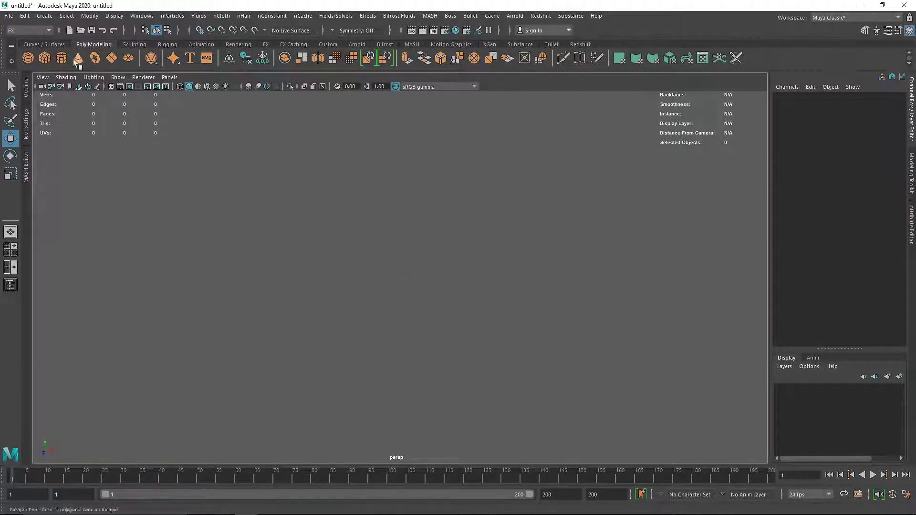
{"action": "left_click", "coordinate": [110, 86]}
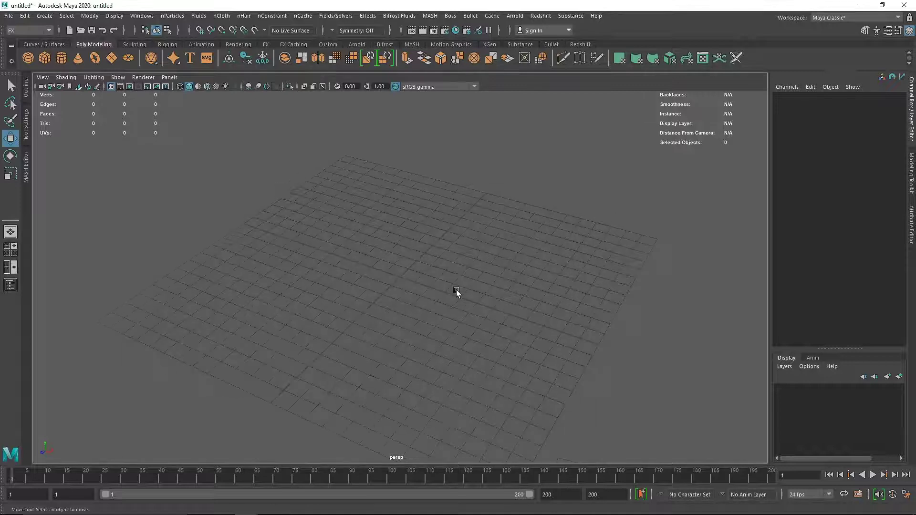
{"action": "left_click", "coordinate": [336, 16]}
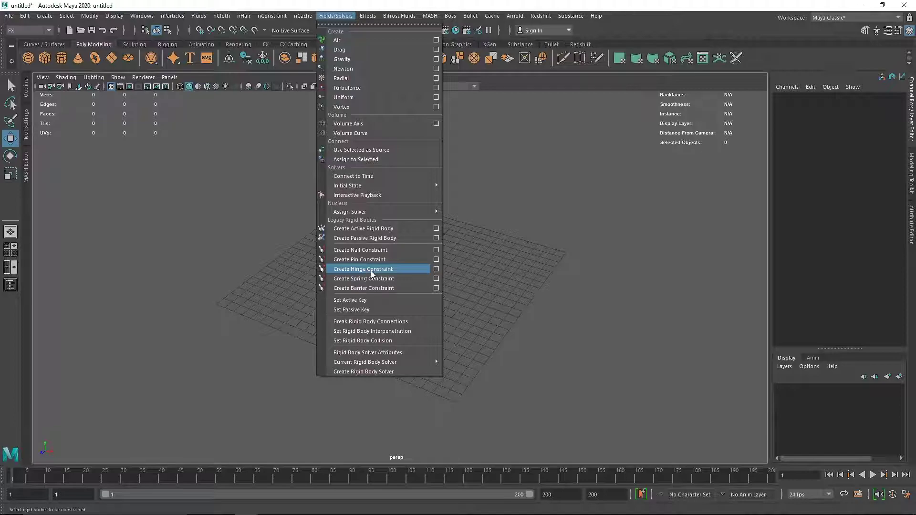
{"action": "left_click", "coordinate": [483, 262]}
{"action": "left_click_drag", "start_coordinate": [442, 279], "coordinate": [435, 277], "text": "alt"}
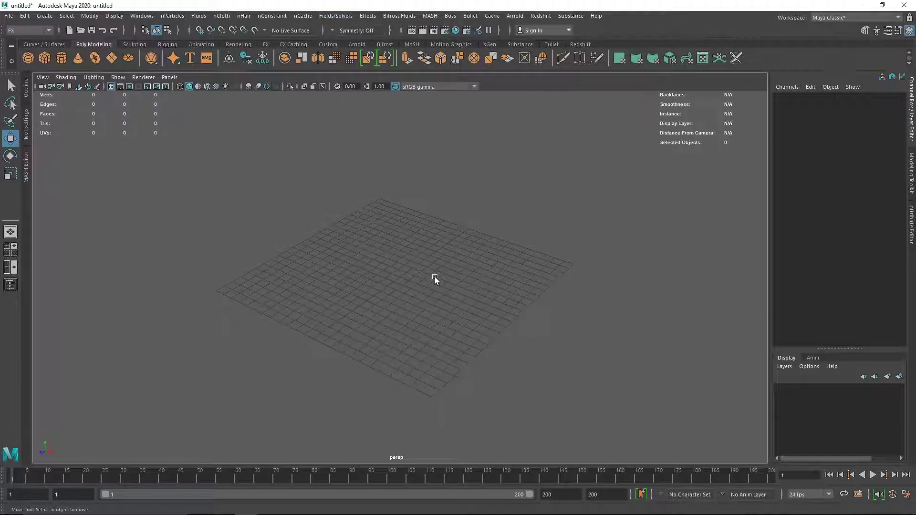